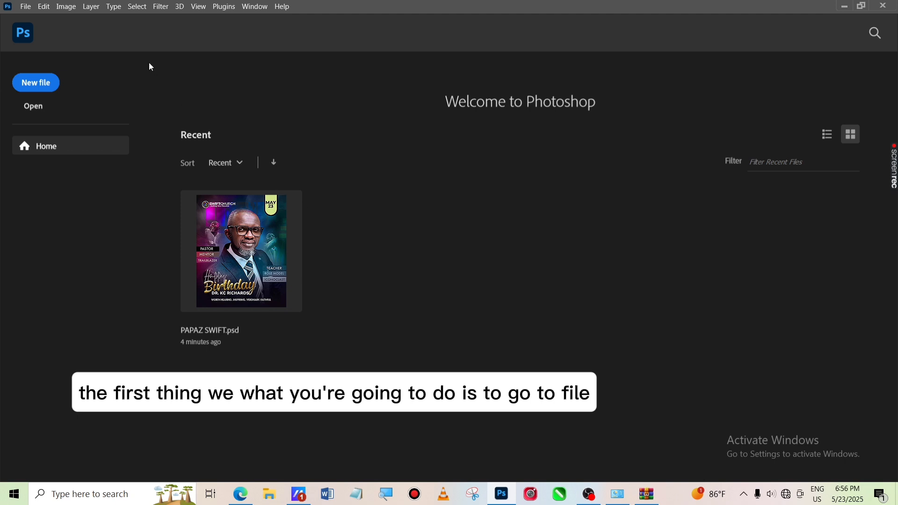
Create a new document 1080 pixels wide and 1080 pixels high at 300 pixels/inch in RGB Color
click(26, 6)
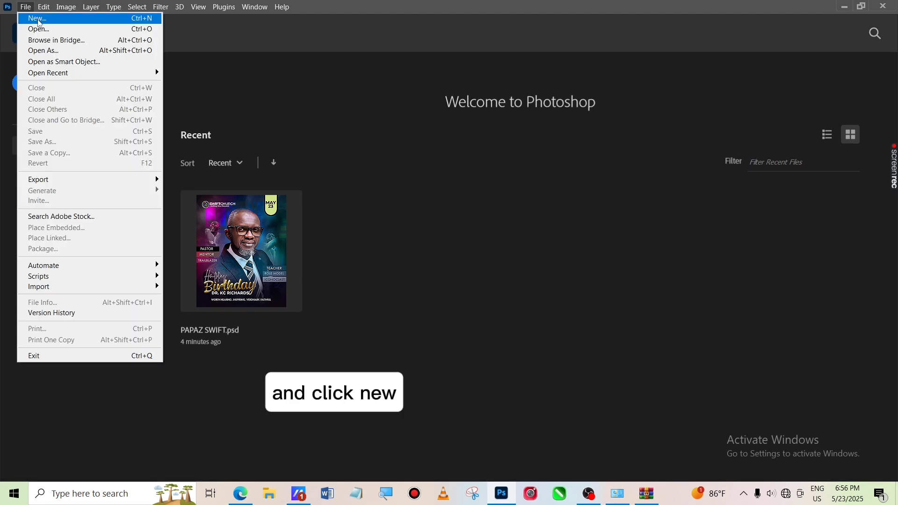
click(38, 19)
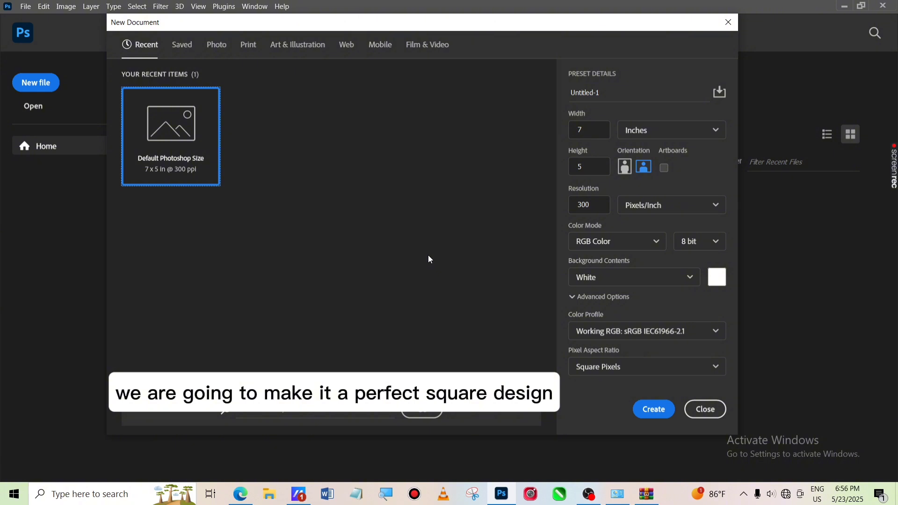
click(660, 133)
click(643, 152)
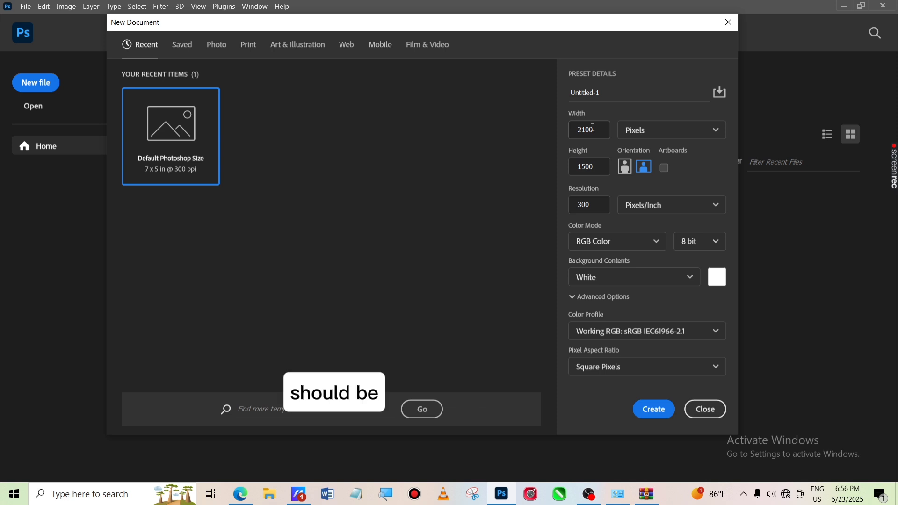
double_click(594, 129)
text(1080)
double_click(594, 166)
key(BackSpace)
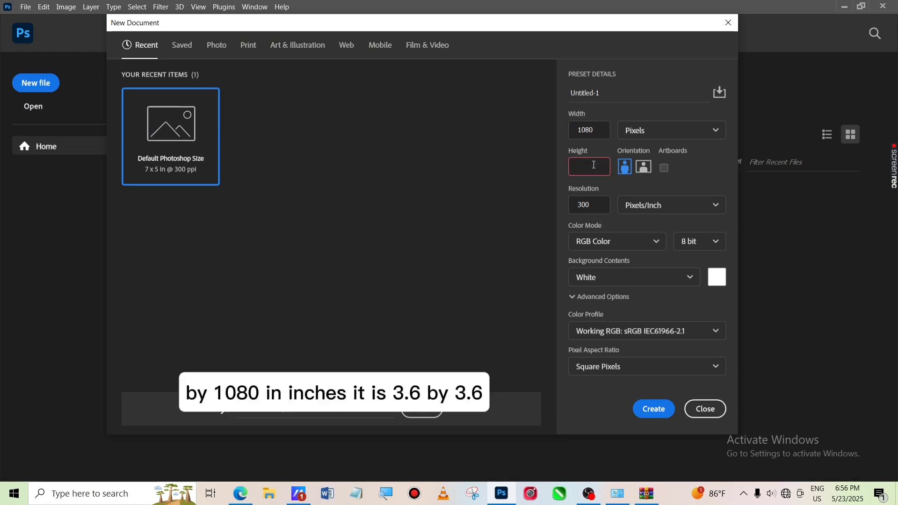
text(1080)
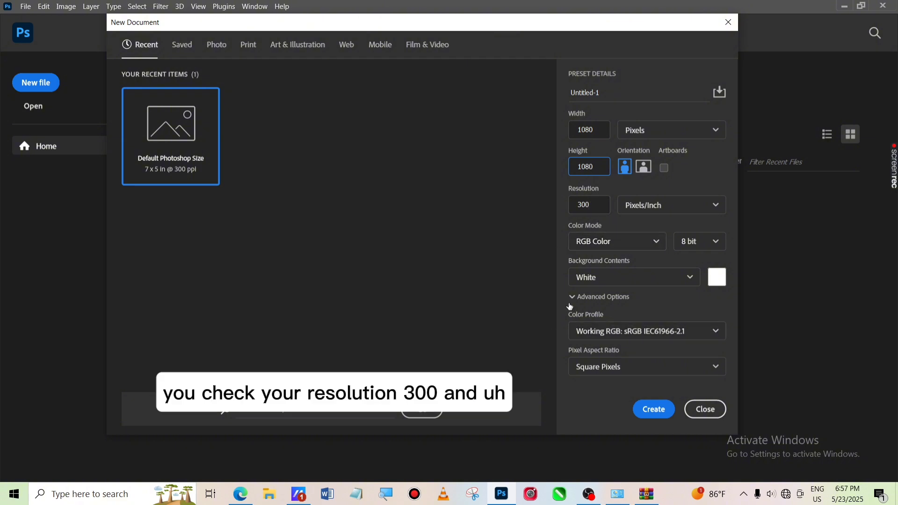
click(654, 410)
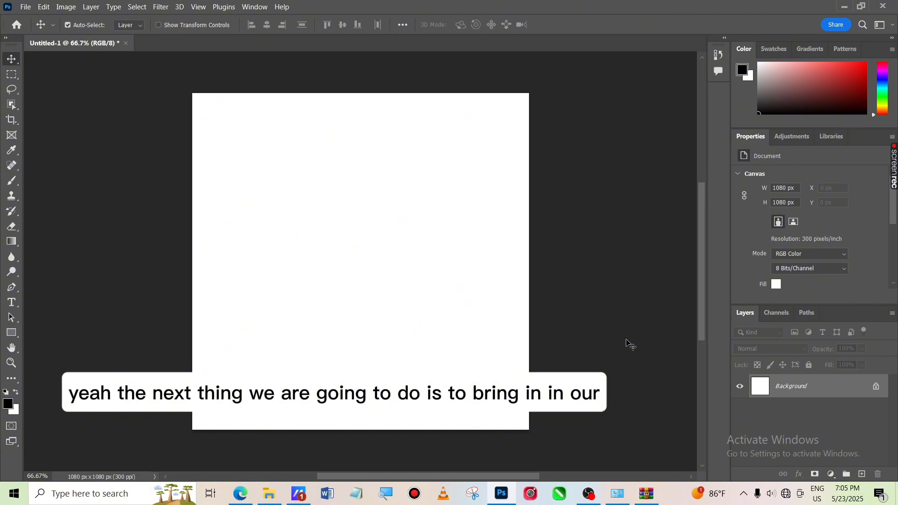
Place the white and gold fabric background image from the DESIGN TRAINING HUB folder so it covers the whole canvas
click(265, 492)
scroll(246, 196, down, 1)
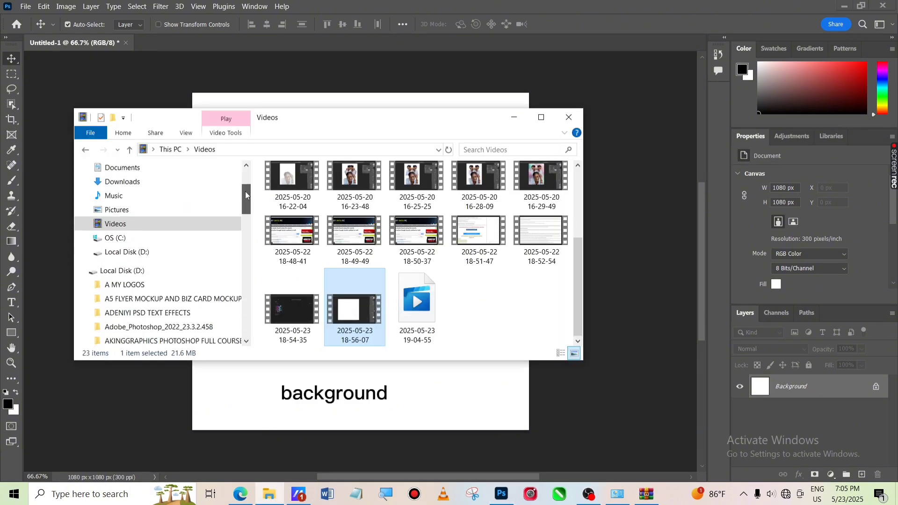
drag(245, 192, 246, 202)
click(551, 298)
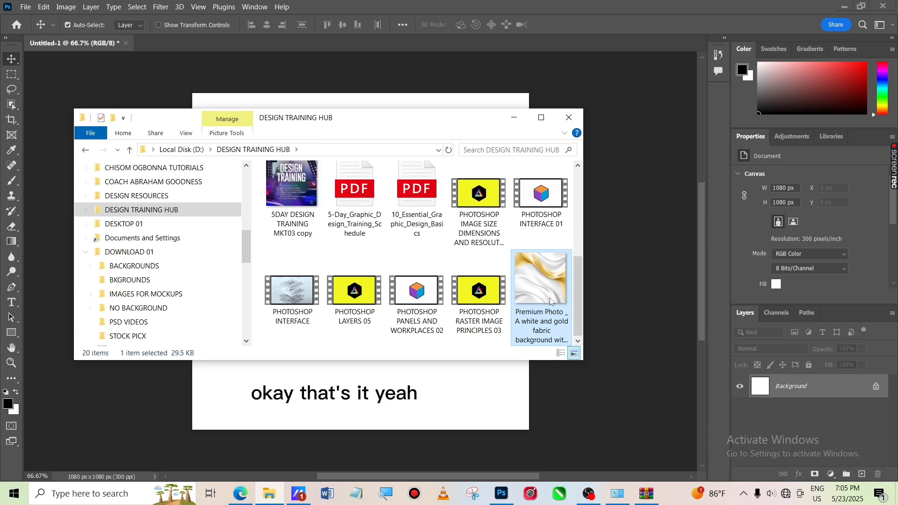
drag(550, 299, 377, 282)
click(583, 25)
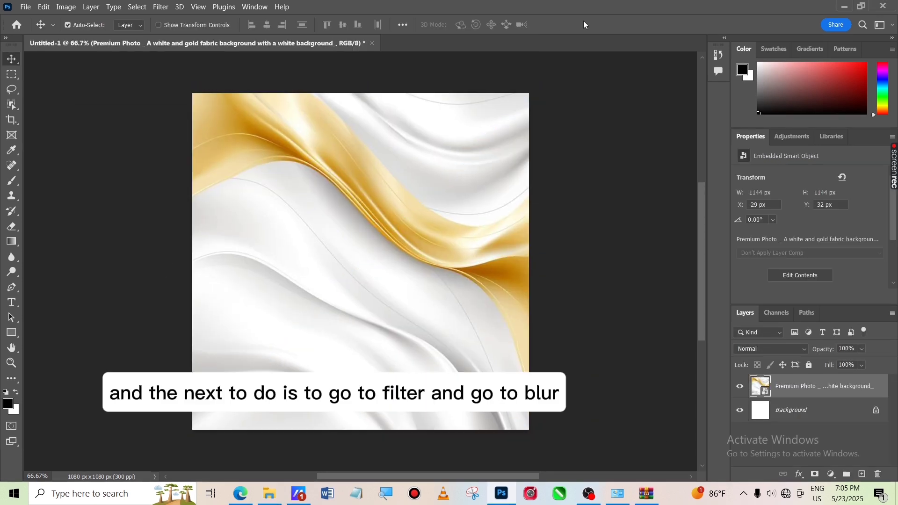
Apply a Gaussian Blur to the fabric background layer, raising the radius until the folds look soft
click(166, 8)
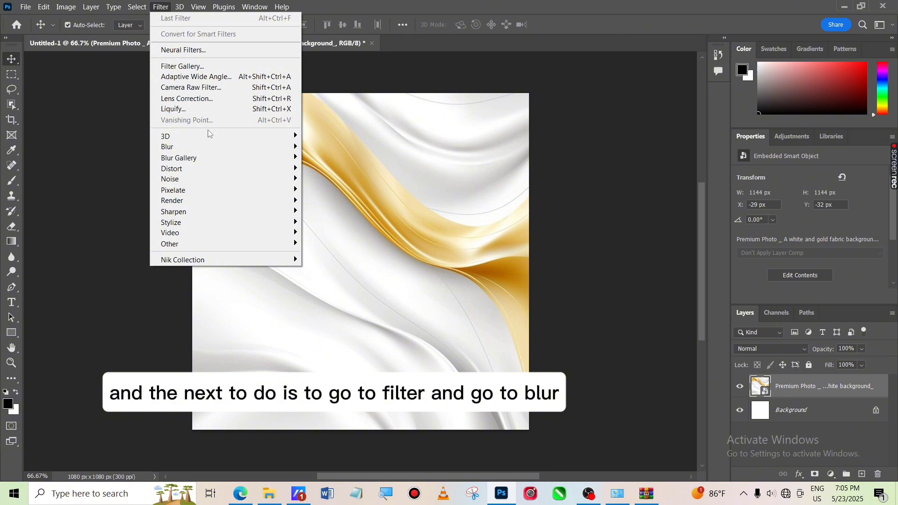
mouse_move(214, 148)
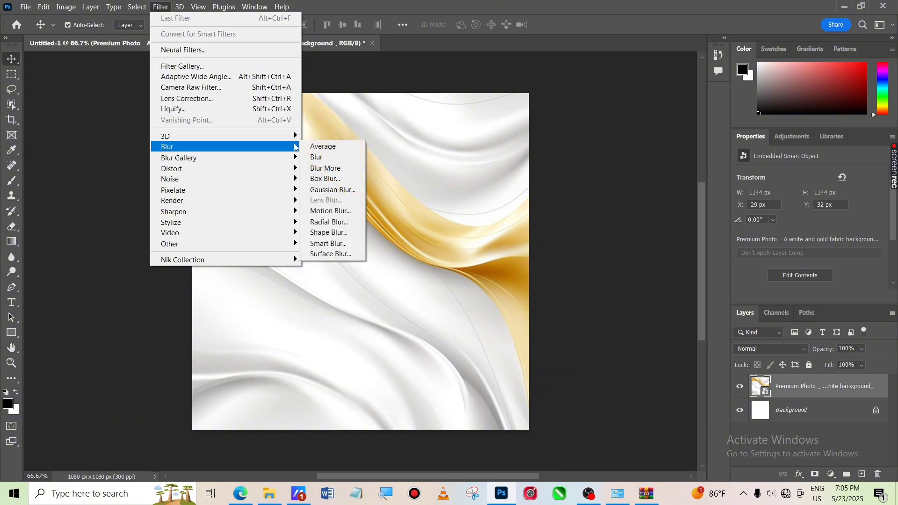
click(351, 191)
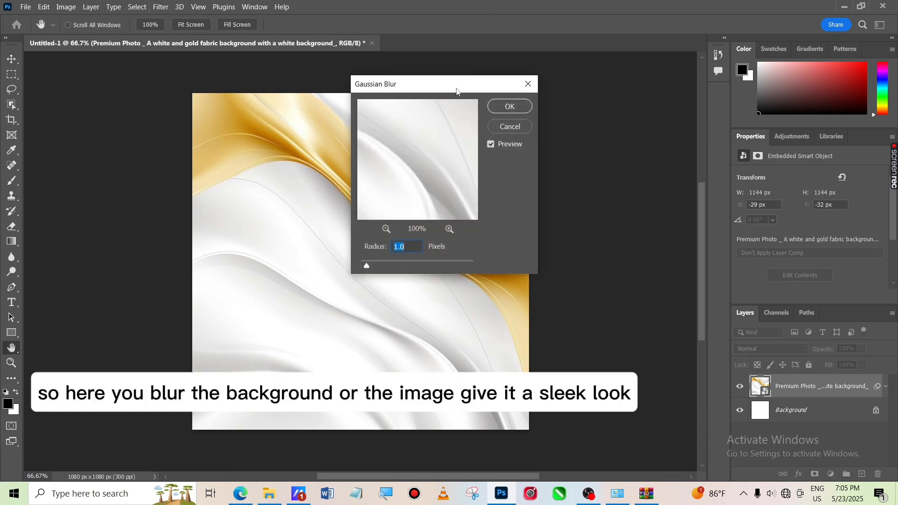
drag(457, 87, 552, 93)
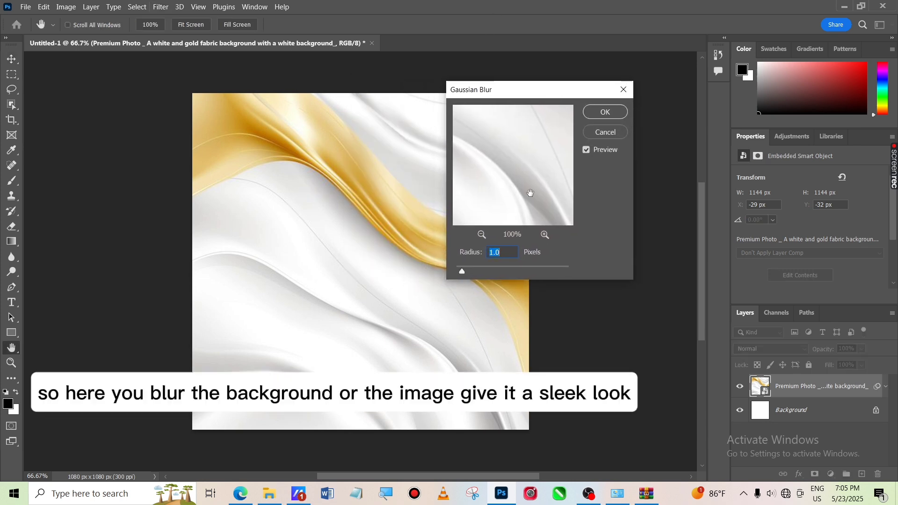
drag(491, 270, 506, 271)
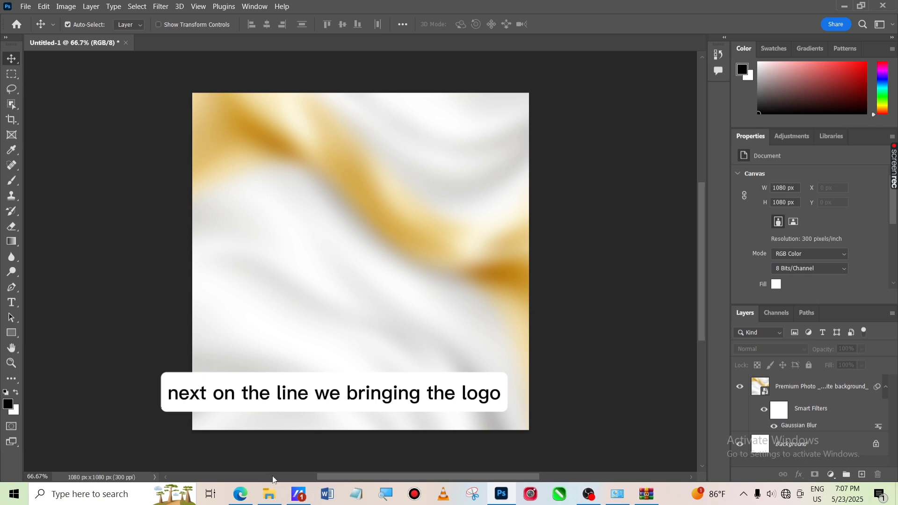
Place the TAHILAH LOGO 01 and CHIPRAISE 01 (2) images from the A MY LOGOS folder into the document
click(269, 494)
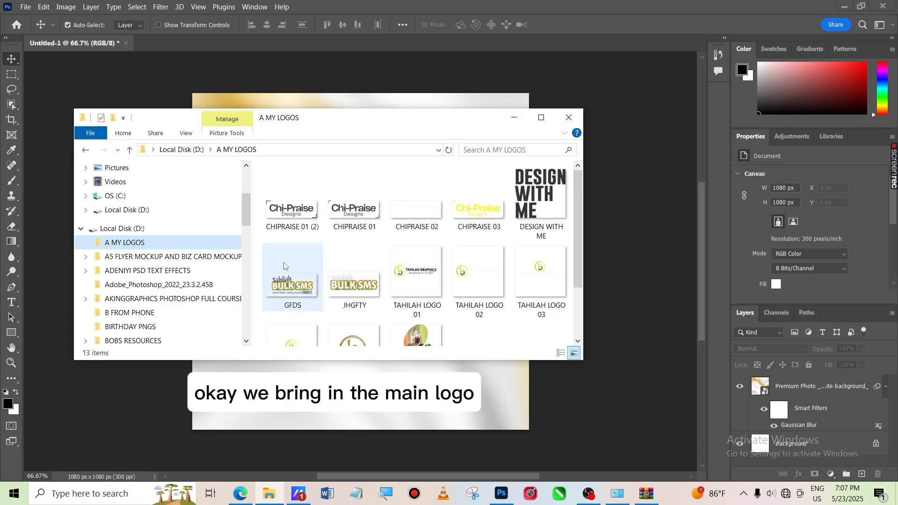
click(429, 285)
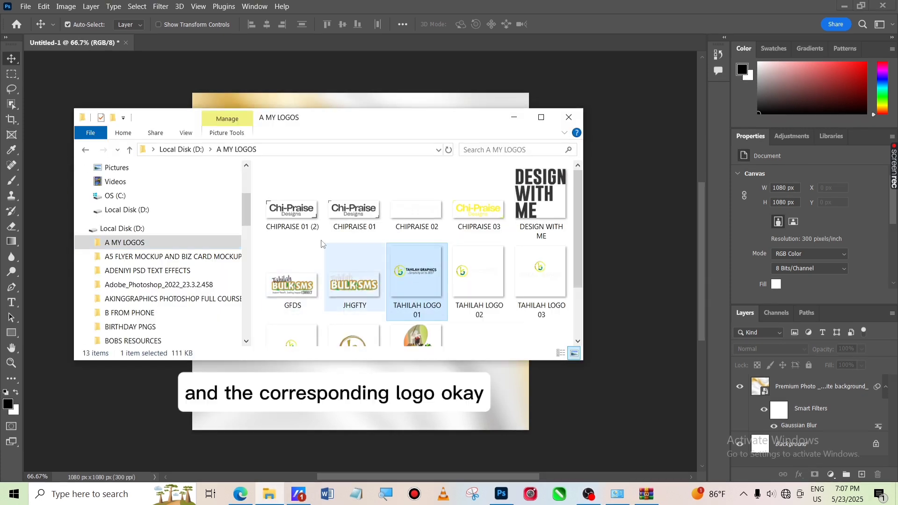
ctrl+click(286, 215)
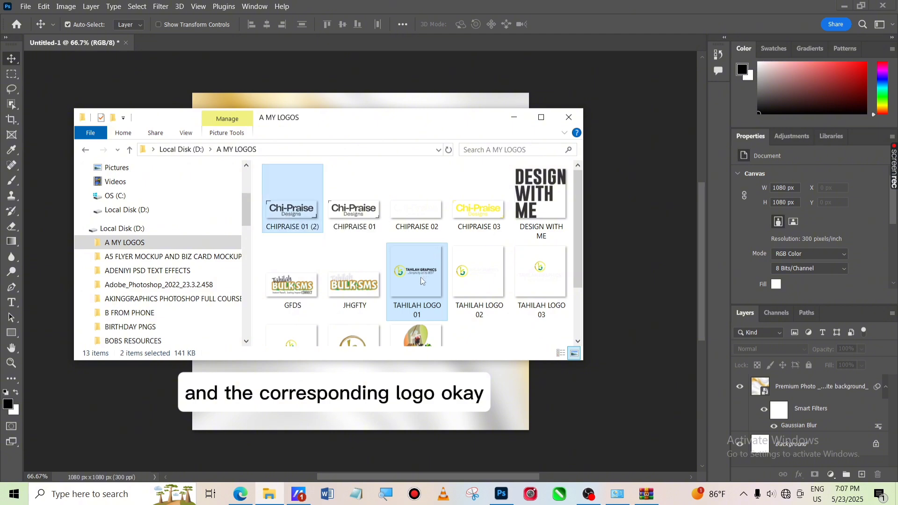
drag(422, 280, 477, 432)
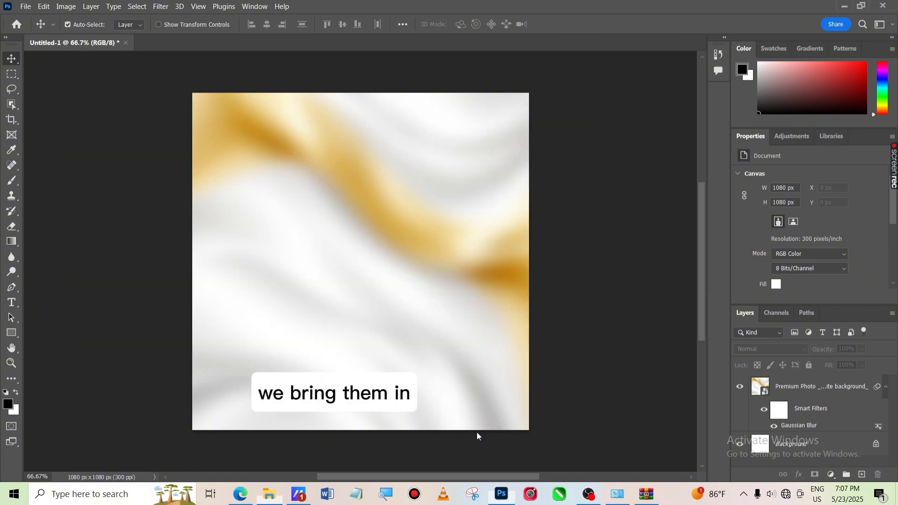
key(Return)
key(Return)
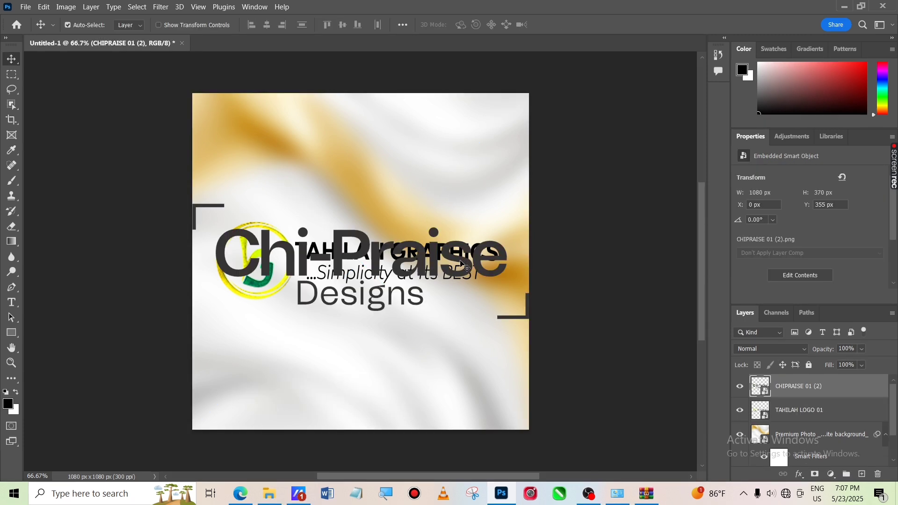
Shrink the Chi-Praise Designs logo to about 178 px wide and move it to the canvas's lower-right corner
drag(464, 265, 465, 367)
key(ctrl+t)
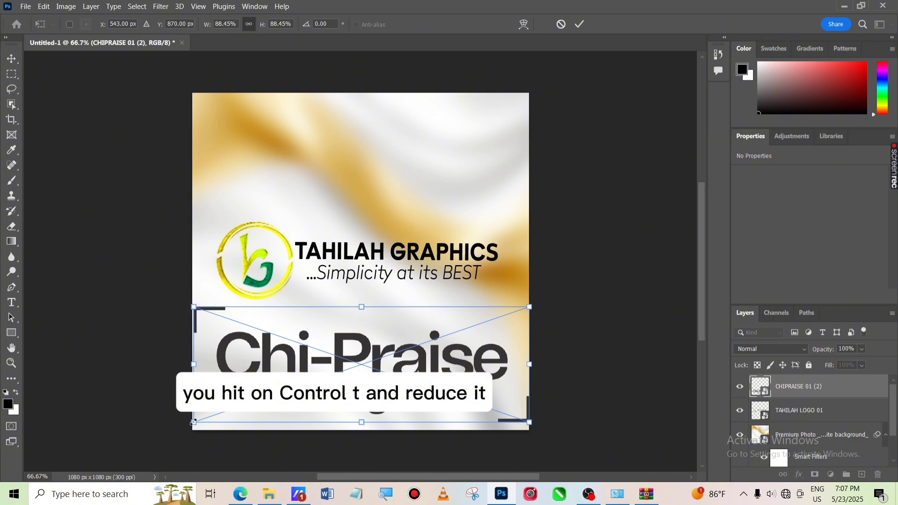
drag(192, 423, 491, 377)
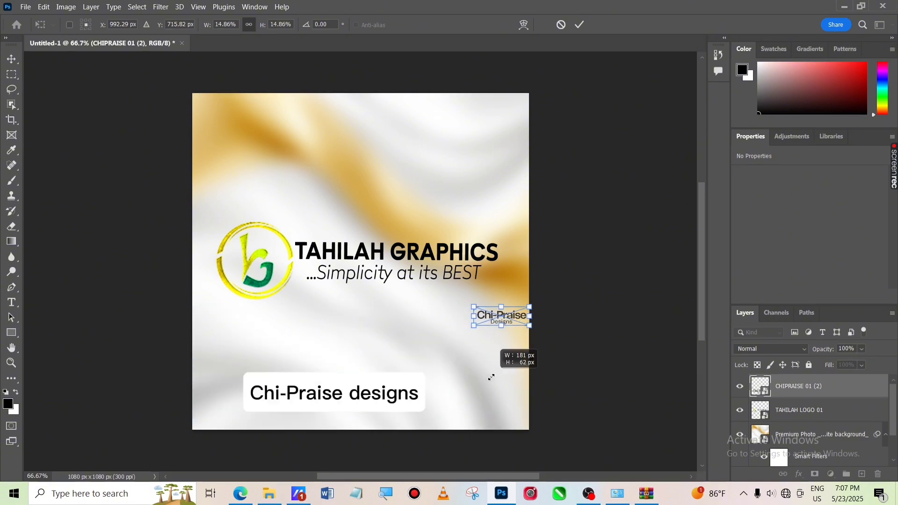
key(Return)
drag(504, 318, 491, 411)
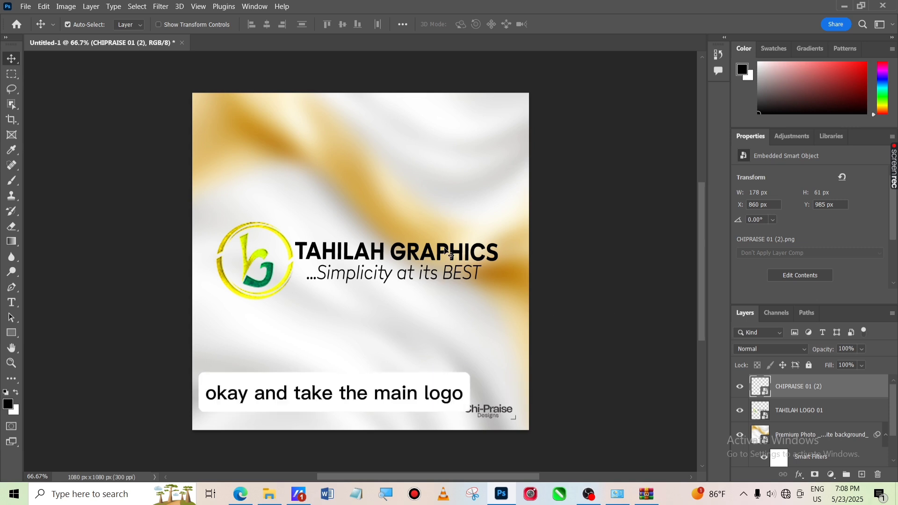
Scale the Tahilah Graphics logo to about 41.5% and move it to the canvas's upper-left corner
click(442, 261)
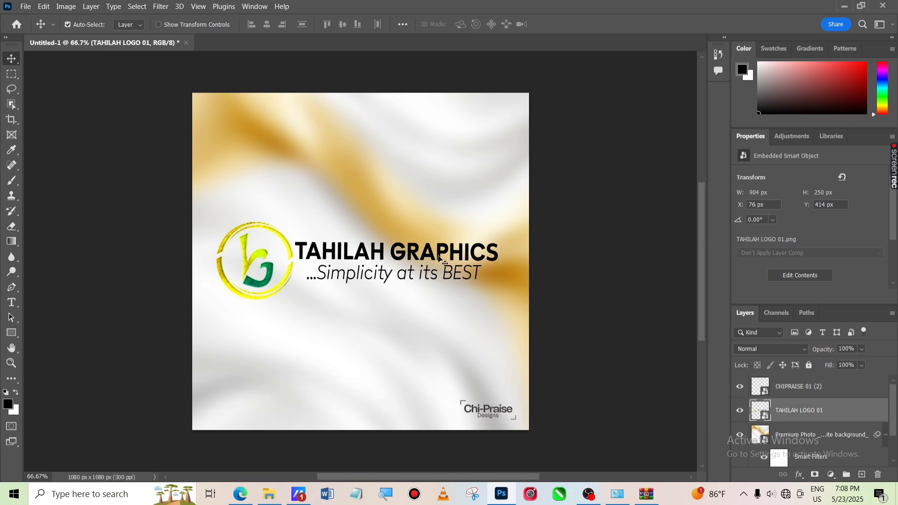
key(ctrl+t)
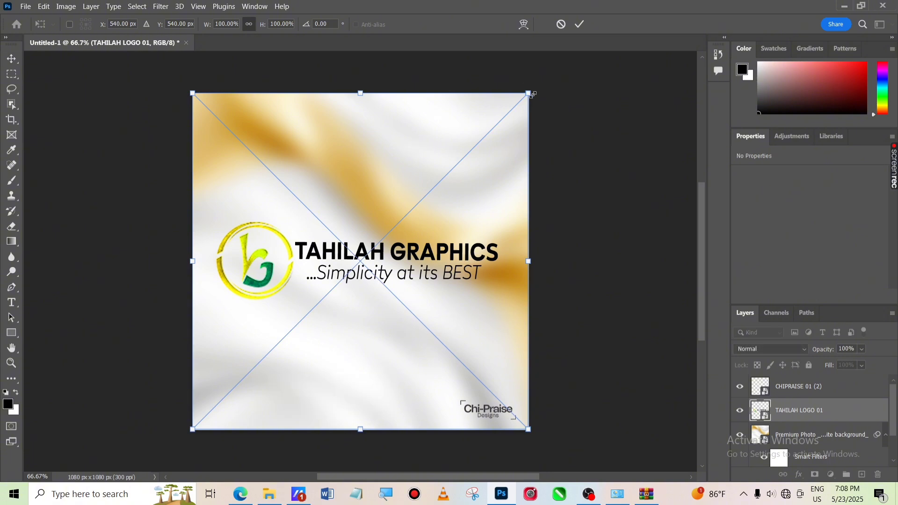
drag(528, 94, 357, 315)
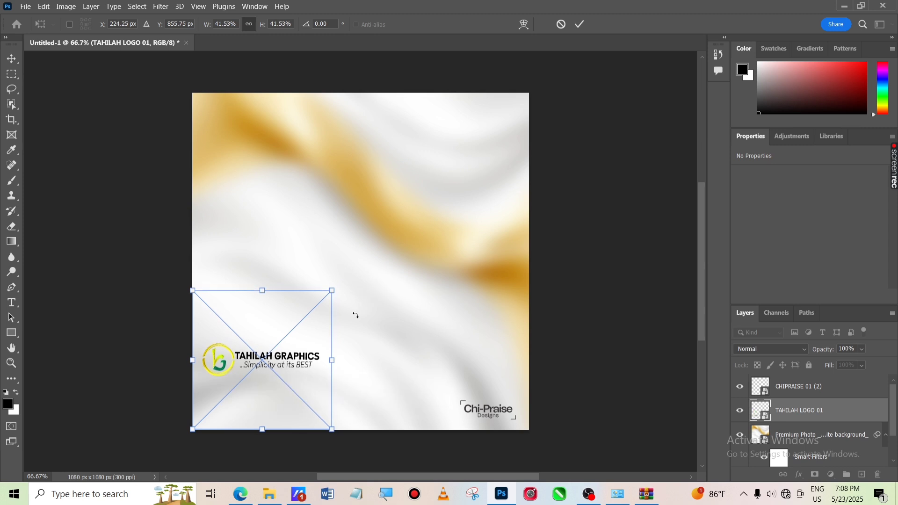
drag(307, 355, 327, 120)
key(Return)
drag(324, 123, 299, 131)
drag(286, 125, 284, 123)
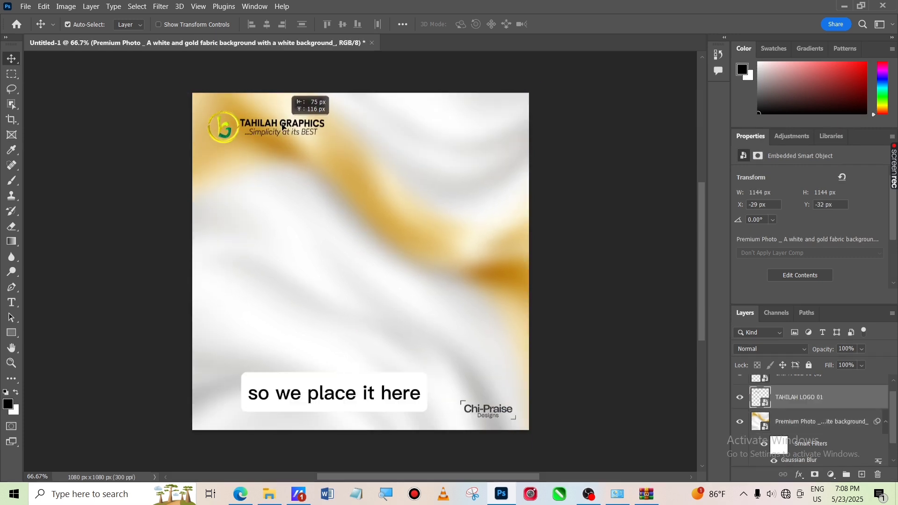
click(632, 248)
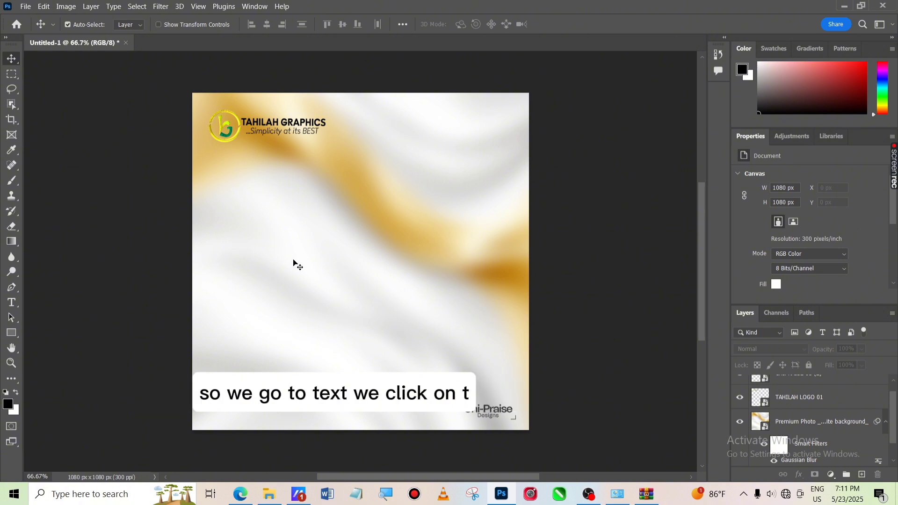
Add the horizontal text "Welcome" near the middle of the canvas
click(13, 304)
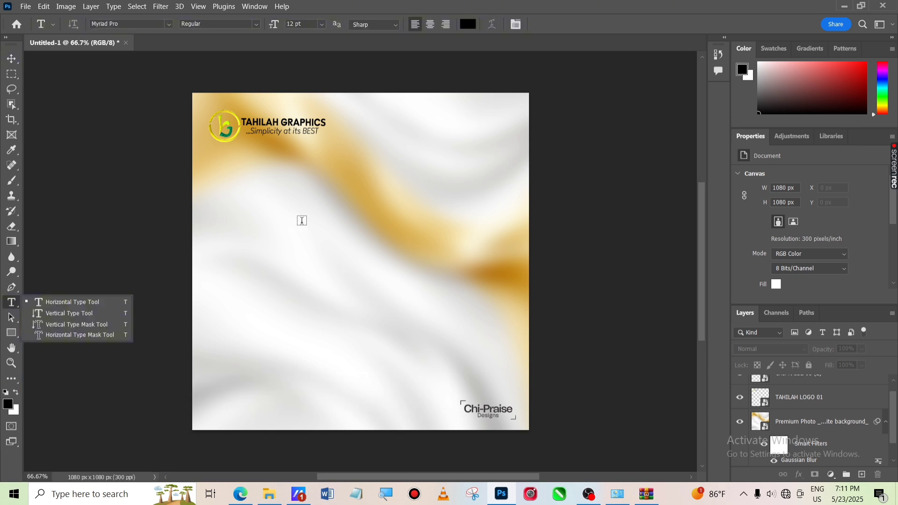
click(319, 239)
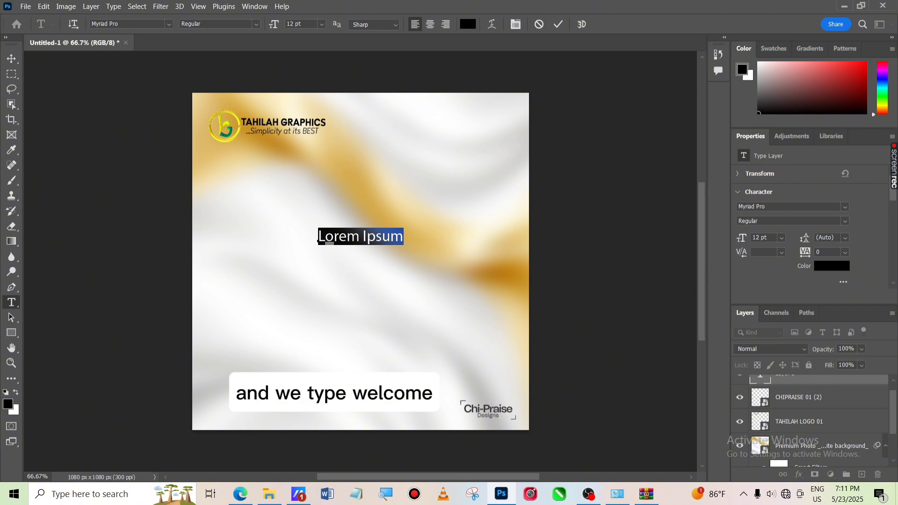
text(Welc)
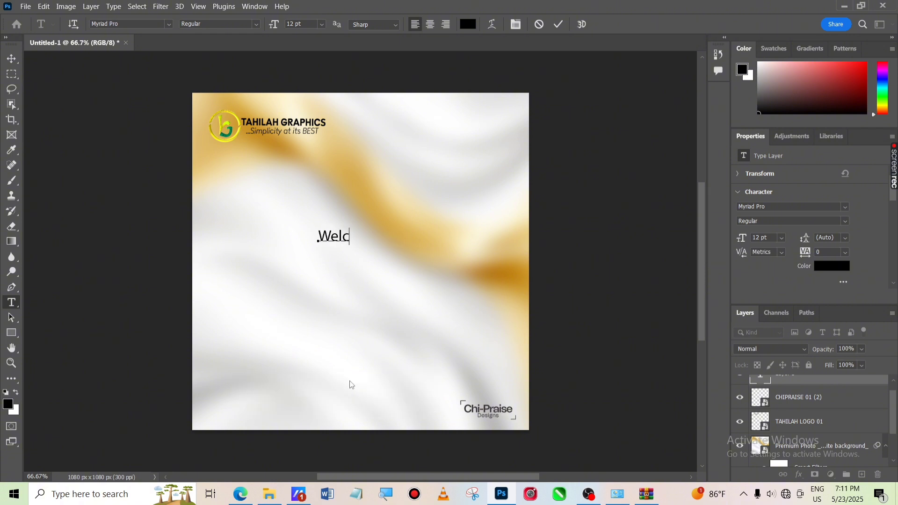
text(ome)
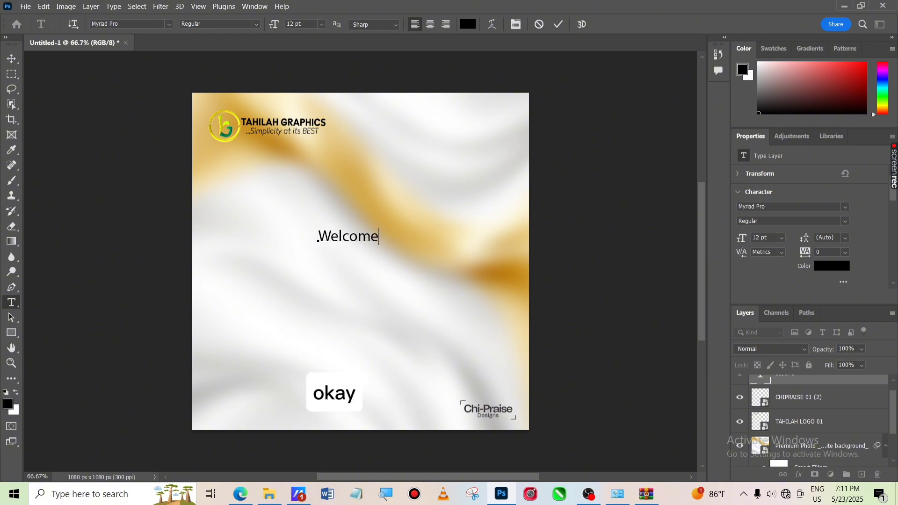
click(559, 24)
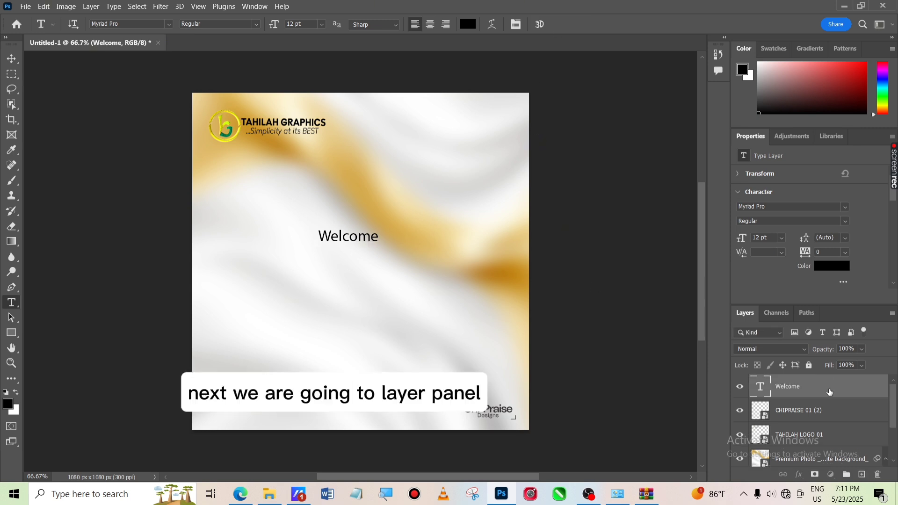
Duplicate the Welcome text layer and move the copy directly below the original text
drag(830, 392, 863, 477)
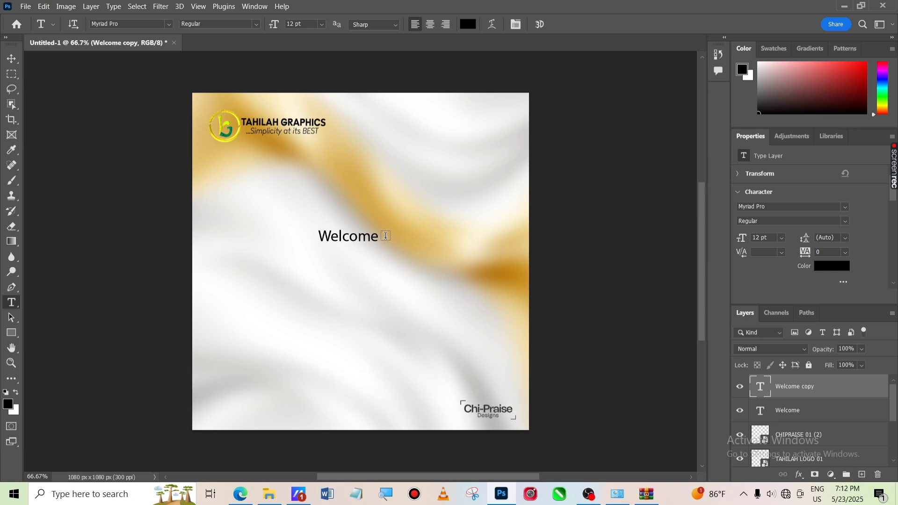
click(12, 58)
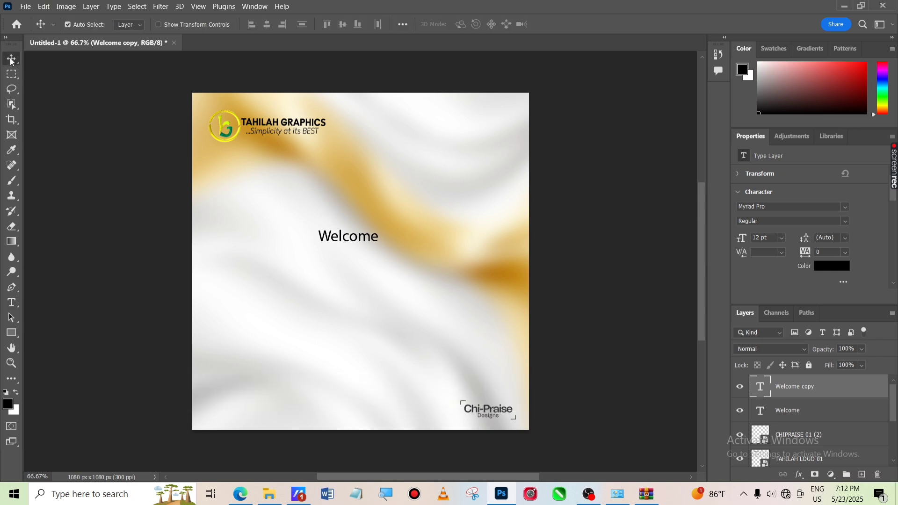
click(353, 240)
drag(353, 240, 352, 267)
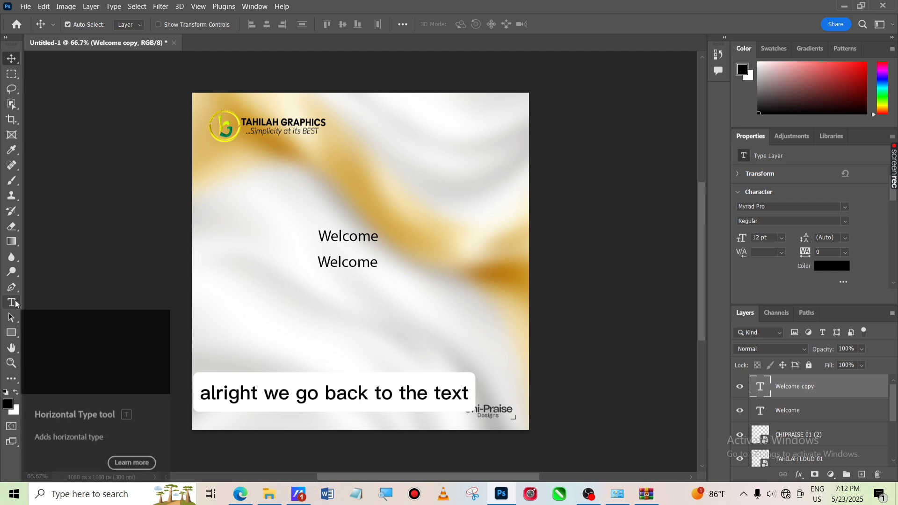
Replace the wording of the lower Welcome text copy with "JUNE" in capital letters
click(13, 302)
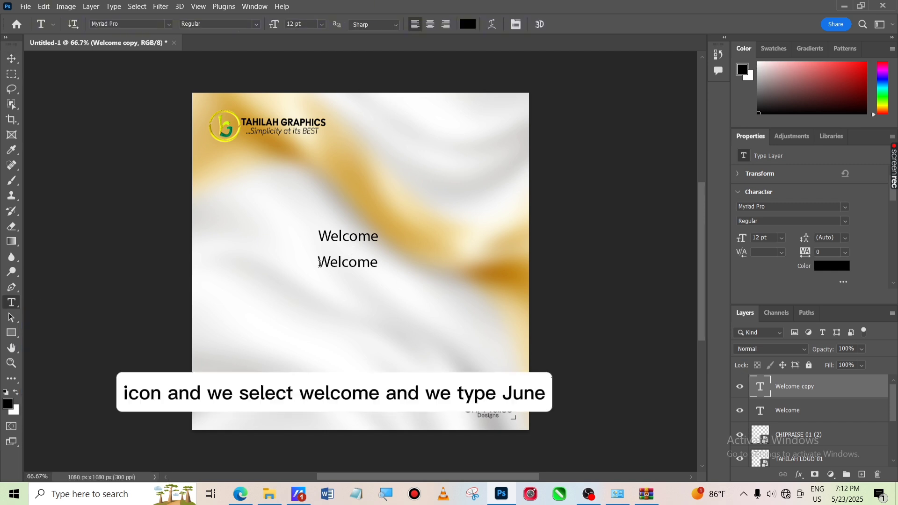
drag(318, 263, 397, 263)
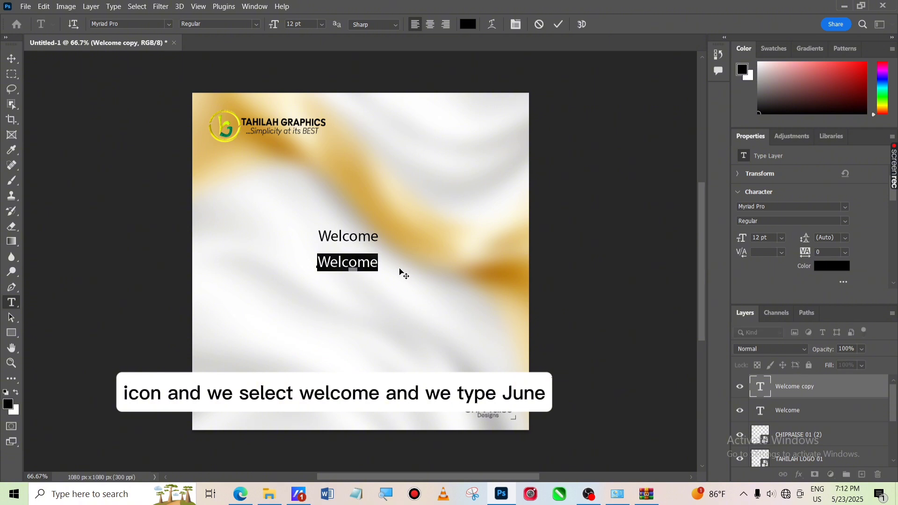
text(JUNE)
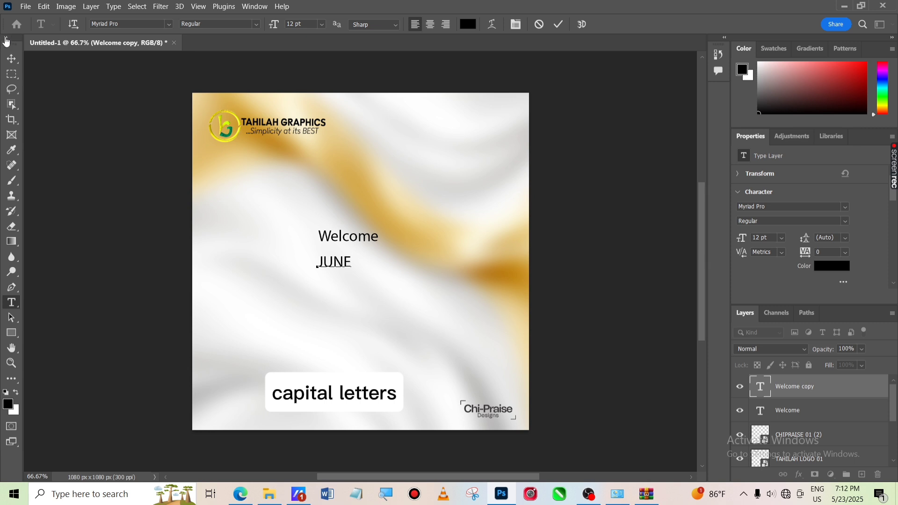
click(12, 60)
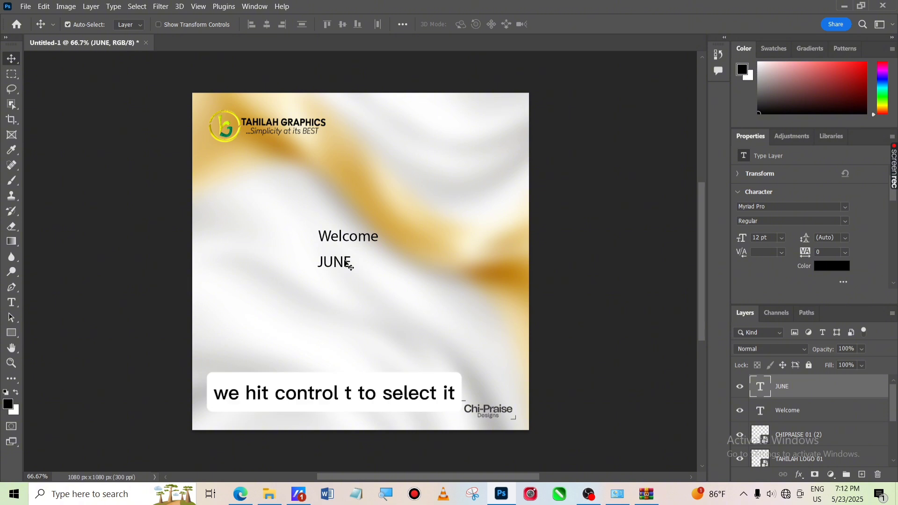
Scale the JUNE text to about 821% and place it across the middle of the canvas
key(ctrl+t)
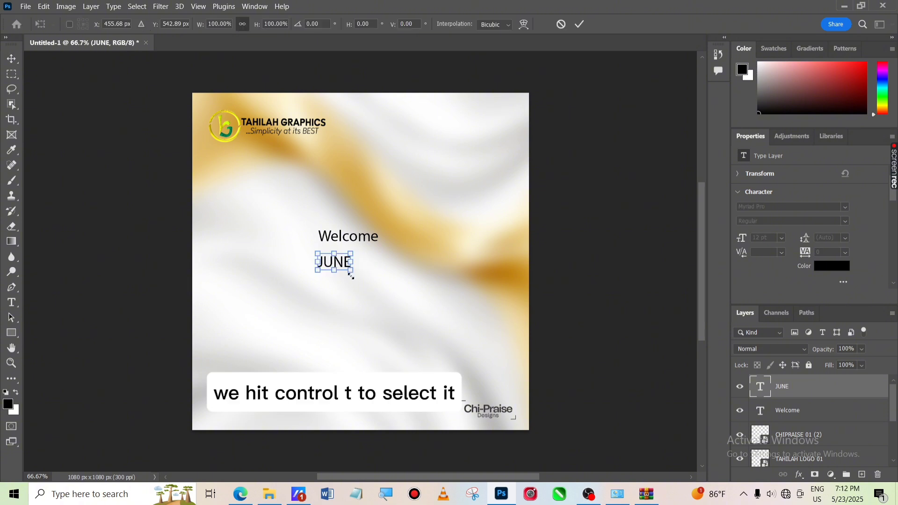
drag(353, 272, 538, 370)
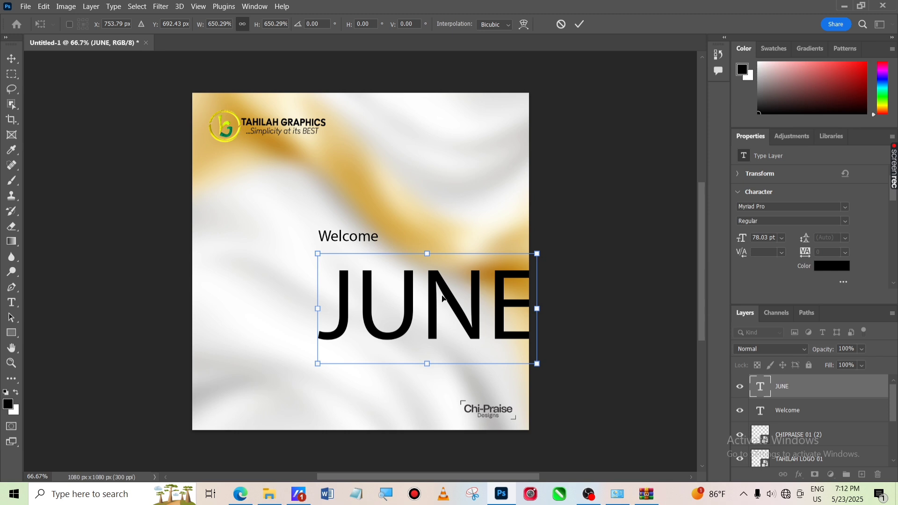
drag(446, 293, 355, 246)
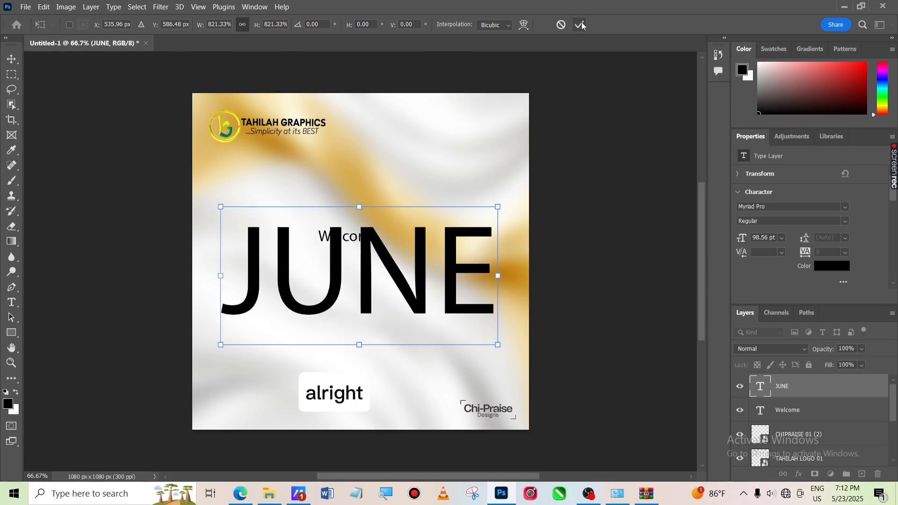
click(581, 23)
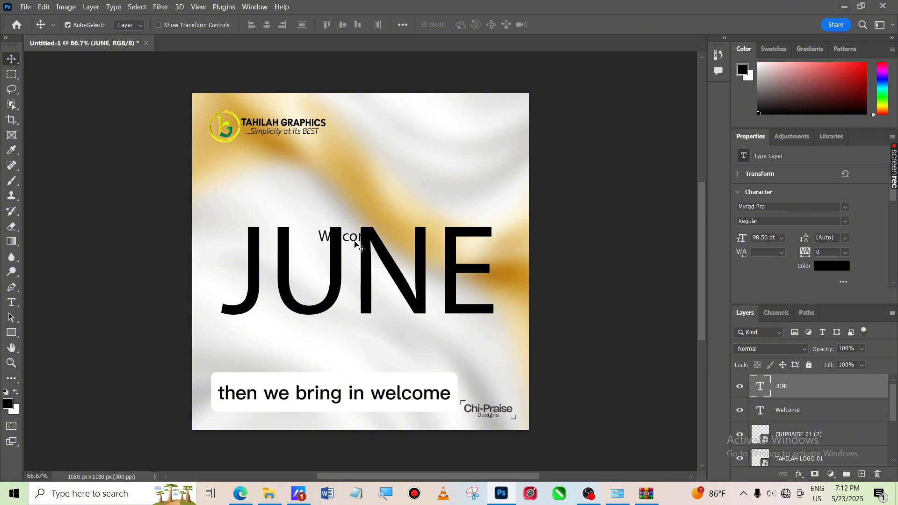
Nudge the Welcome text straight up until it sits just above the JUNE text, then deselect the layer
click(805, 414)
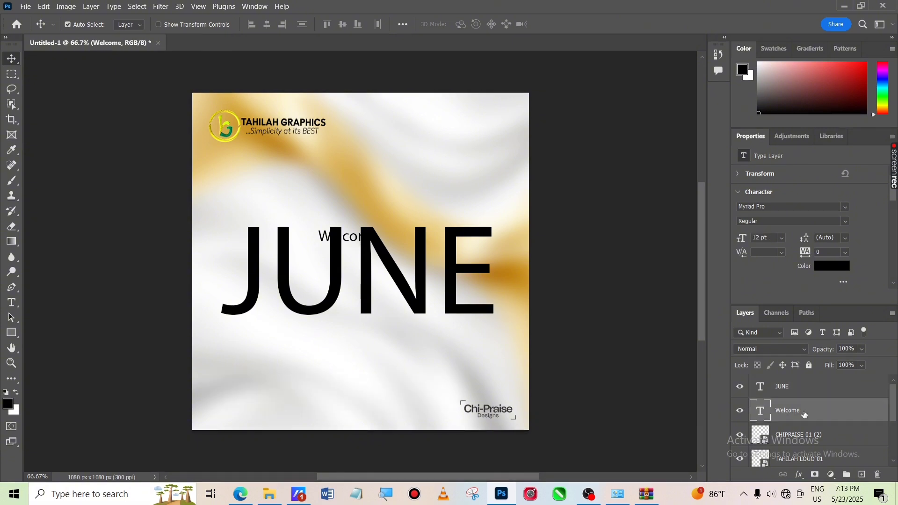
key(Up)
key(Up)
key(Up)
key(Up)
key(Up)
key(Up)
key(Up)
key(Up)
key(Up)
key(Up)
key(Up)
key(Up)
key(Up)
key(Up)
key(Up)
key(Up)
key(Up)
key(Up)
key(Up)
key(Up)
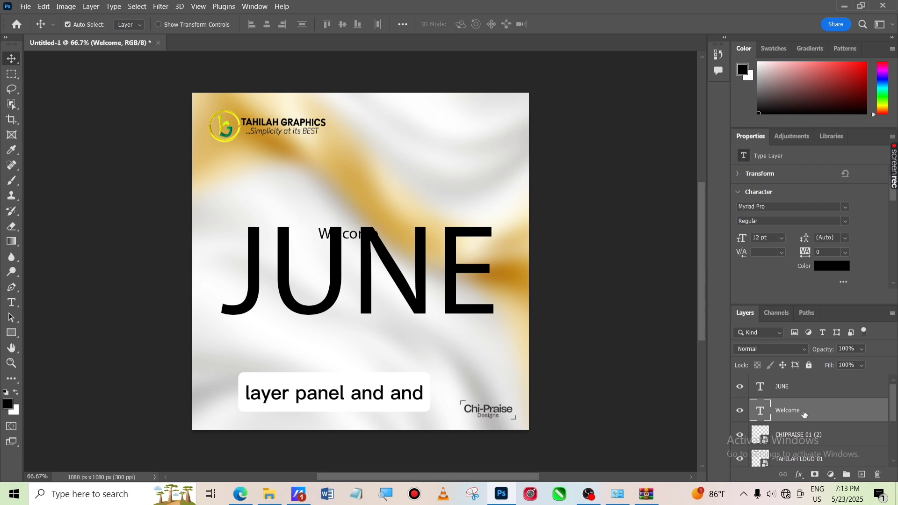
key(Up)
key(Up)
key(Up)
key(Up)
key(Up)
key(Up)
key(Up)
key(Up)
key(Up)
key(Up)
key(Up)
key(Up)
key(Up)
key(Up)
key(Up)
key(Up)
key(Up)
key(Up)
key(Up)
key(Up)
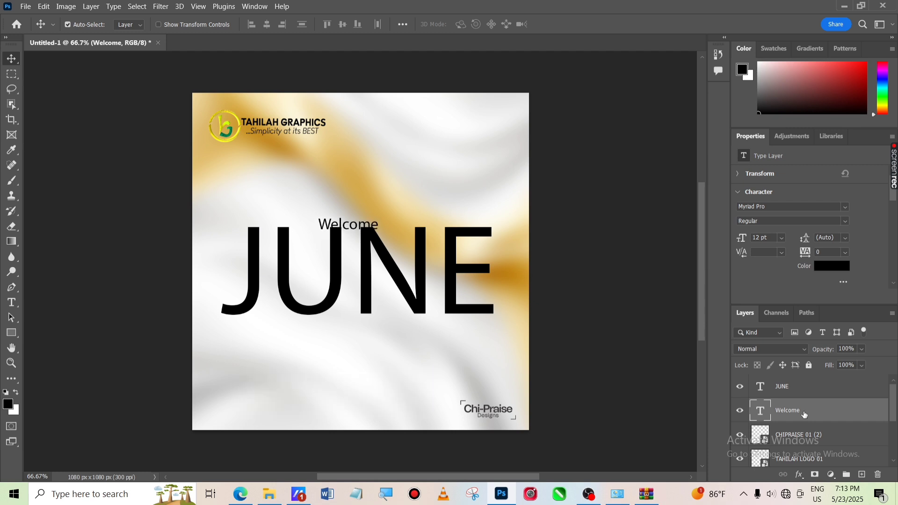
key(Up)
key(Up)
key(Up)
key(Up)
key(Up)
key(Up)
key(Up)
key(Up)
key(Up)
key(Up)
key(Up)
key(Up)
key(Up)
key(Up)
key(Up)
key(Up)
key(Up)
key(Up)
key(Up)
key(Up)
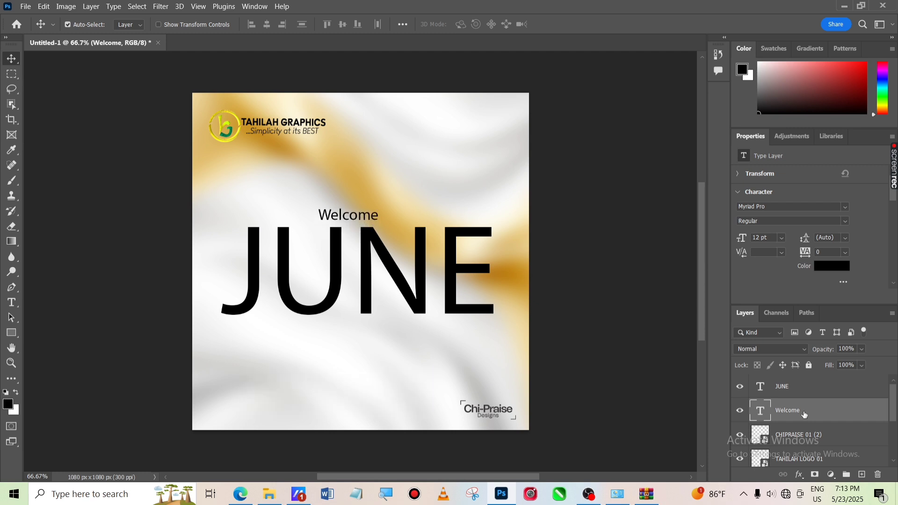
key(Up)
key(Up)
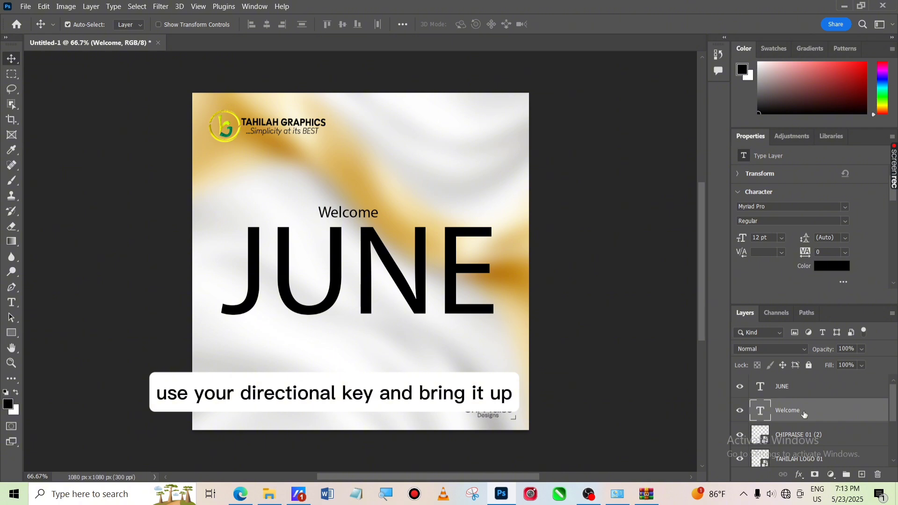
key(Up)
click(632, 350)
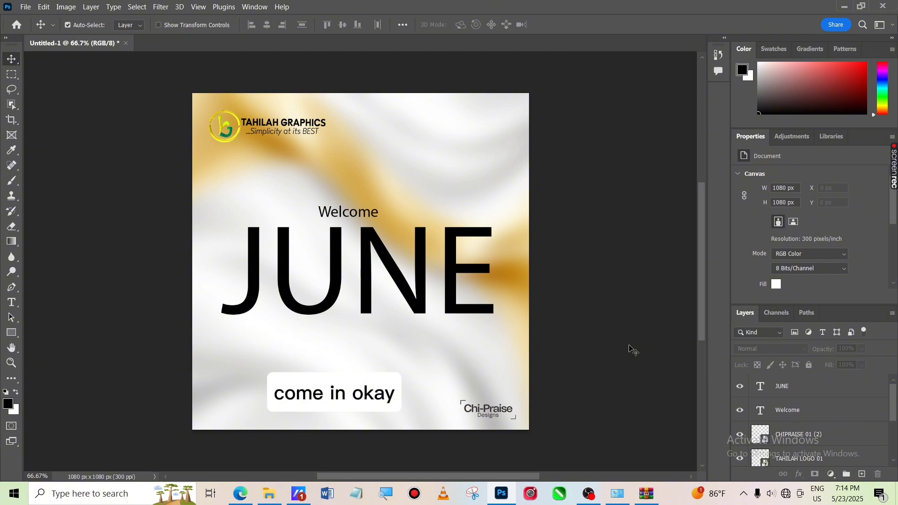
Change the JUNE text's font to Monster Mech and recentre the lettering on the canvas
click(422, 312)
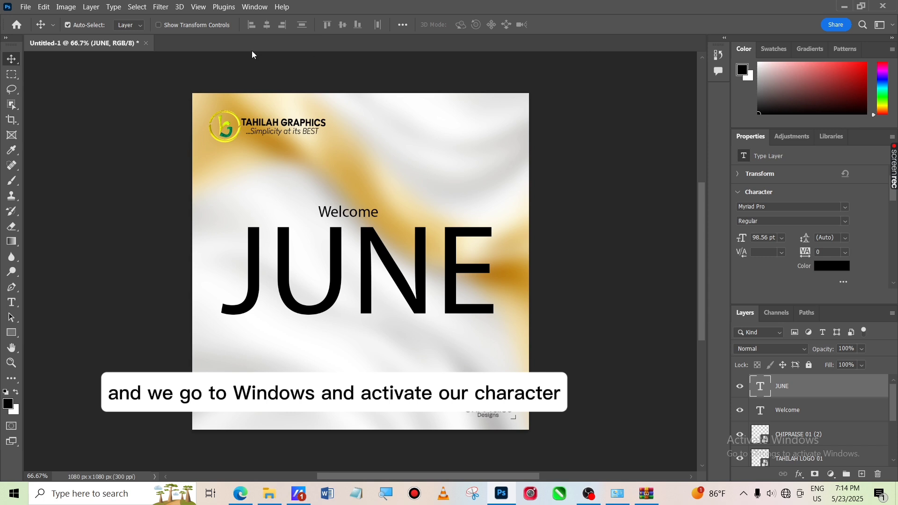
click(254, 7)
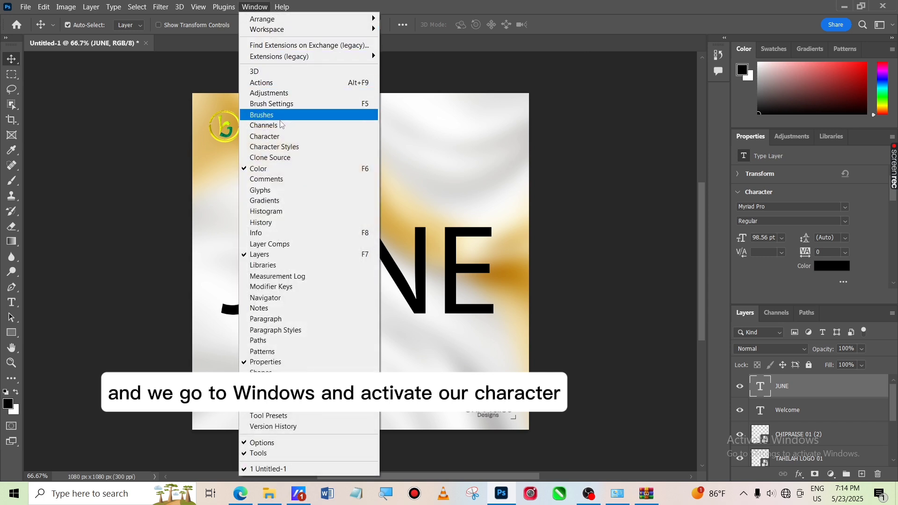
click(265, 137)
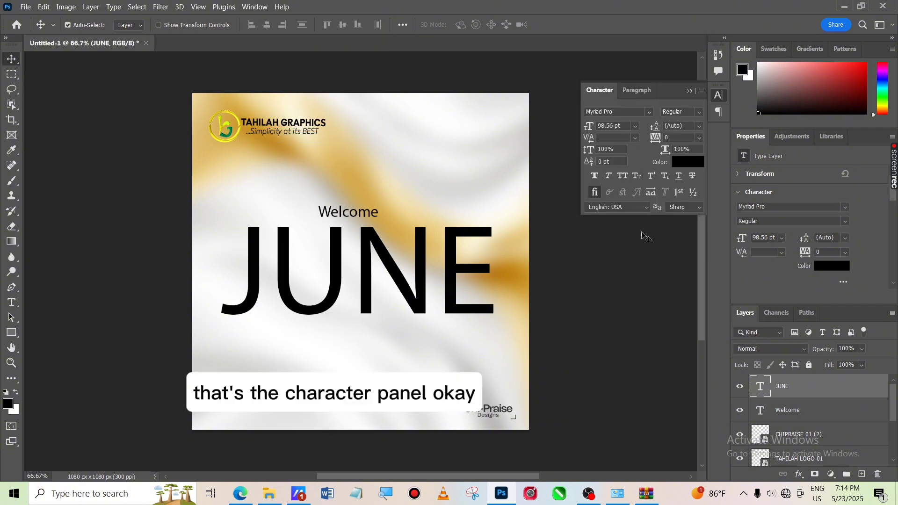
click(649, 113)
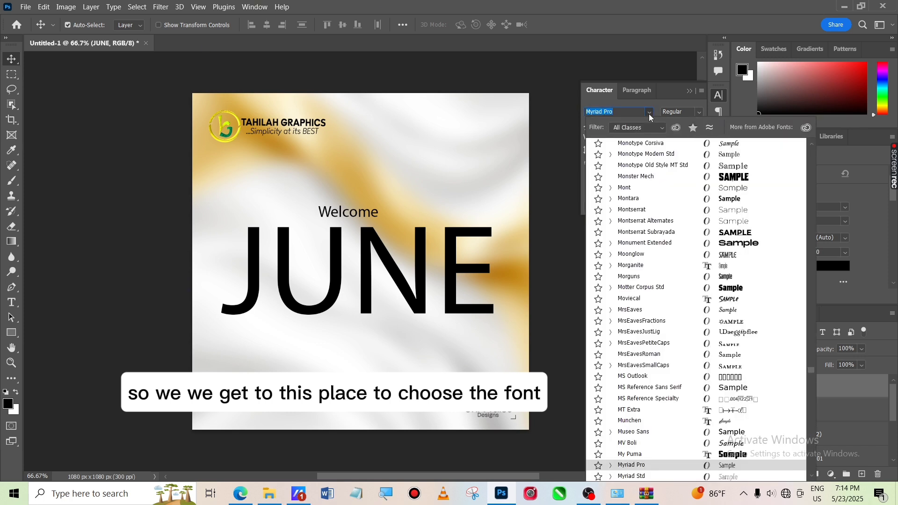
click(733, 179)
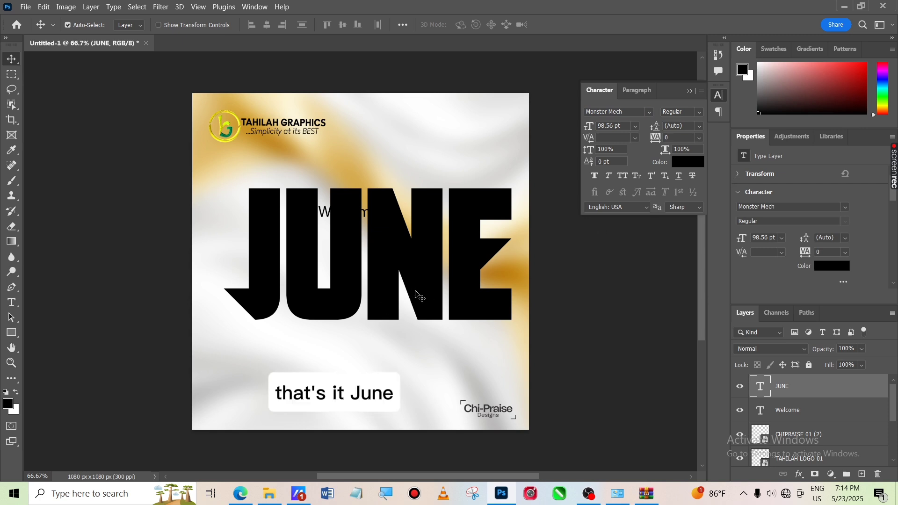
drag(416, 291, 405, 306)
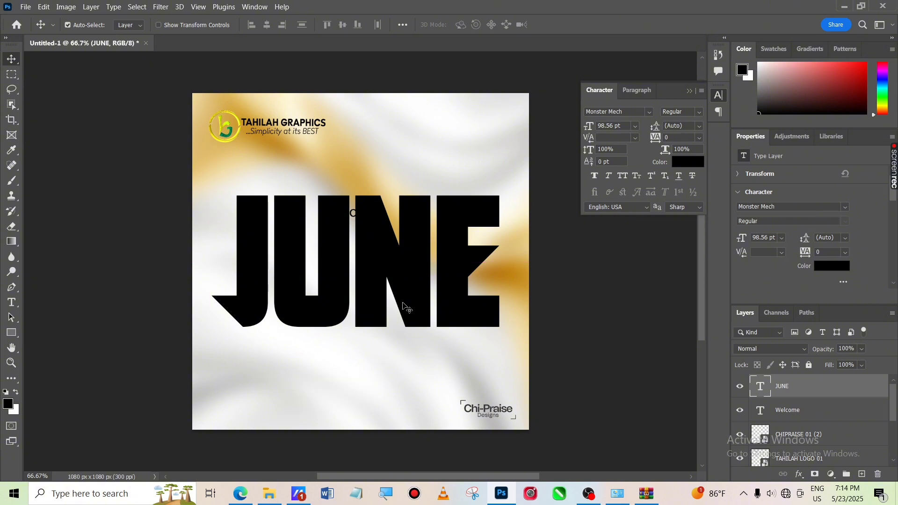
Raise the Welcome text further so it clears the top edge of the heavier JUNE lettering
click(796, 417)
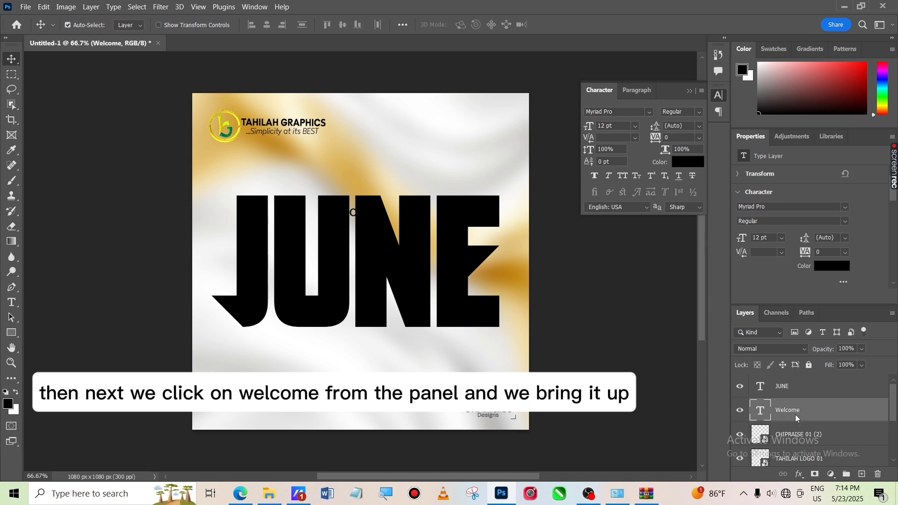
key(Up)
key(Up)
key(Up)
key(Up)
key(Up)
key(Up)
key(Up)
key(Up)
key(Up)
key(Up)
key(Up)
key(Up)
key(Up)
key(Up)
key(Up)
key(Up)
key(Up)
key(Up)
key(Up)
key(Up)
key(Up)
key(Up)
key(Up)
key(Up)
key(Up)
key(Up)
key(Up)
key(Up)
key(Up)
key(Up)
key(Up)
key(Up)
key(Up)
key(Up)
key(Up)
key(Up)
key(Up)
key(Up)
key(Up)
key(Up)
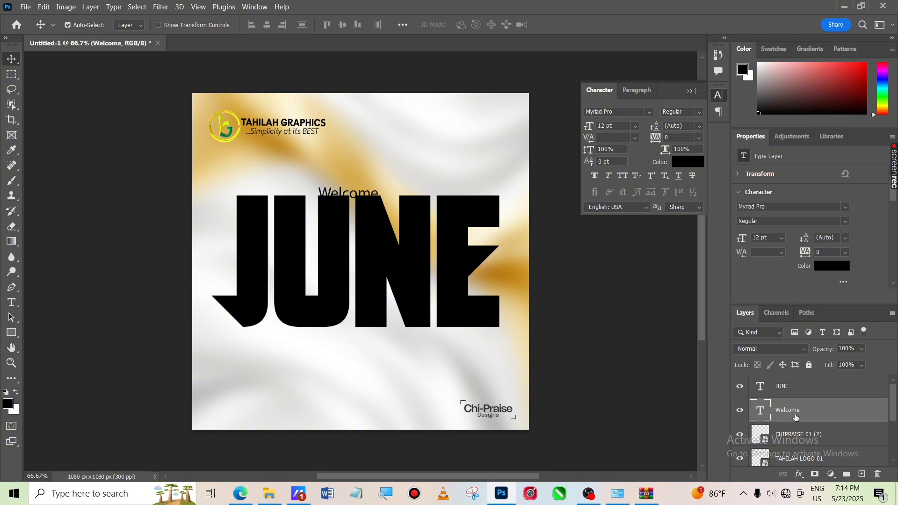
key(Up)
key(Up)
key(Up)
key(Up)
key(Up)
key(Up)
key(Up)
key(Up)
key(Up)
key(Up)
key(Up)
key(Up)
key(Up)
key(Up)
key(Up)
key(Up)
key(Up)
key(Up)
key(Up)
key(Up)
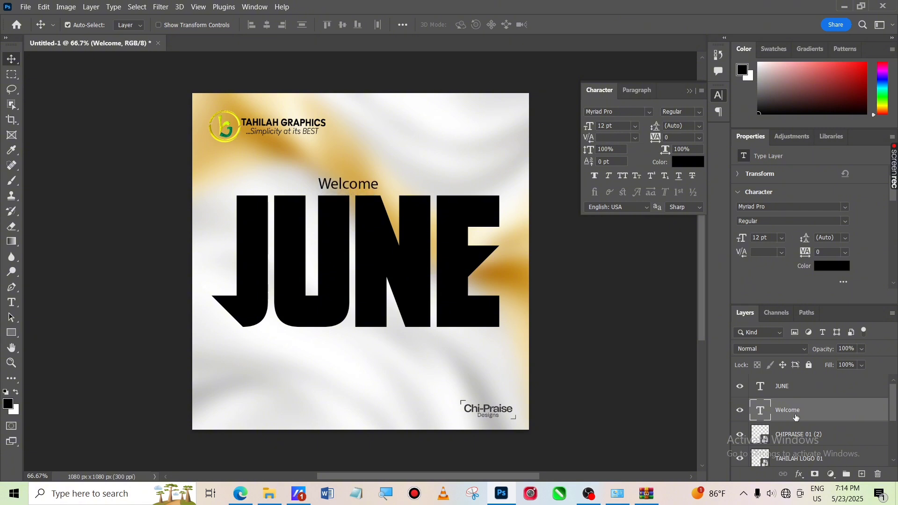
key(Up)
key(Up)
key(Up)
key(Up)
key(Up)
key(Up)
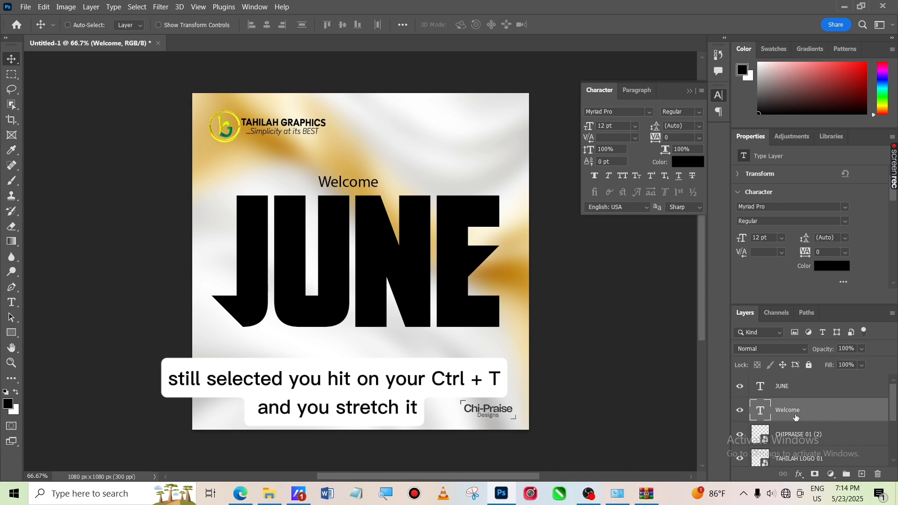
Scale the Welcome text to about 177% and centre it horizontally above JUNE
key(ctrl+t)
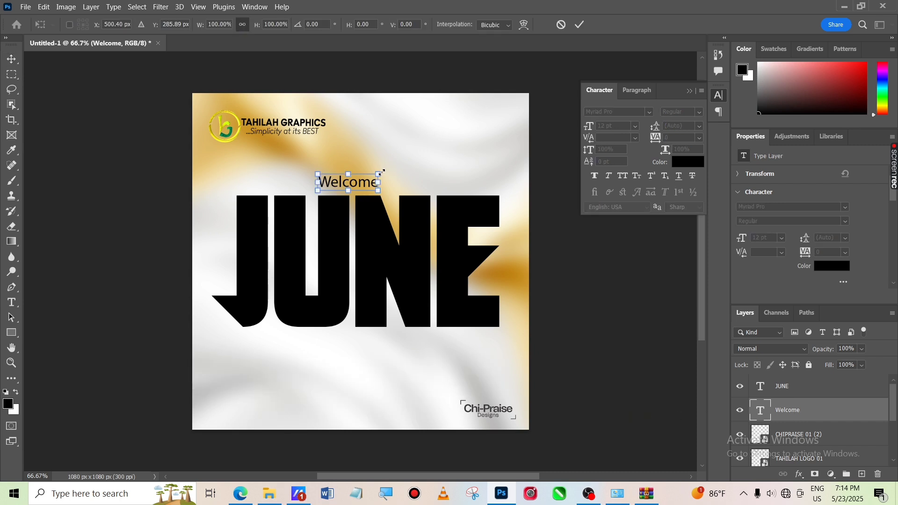
drag(382, 172, 425, 148)
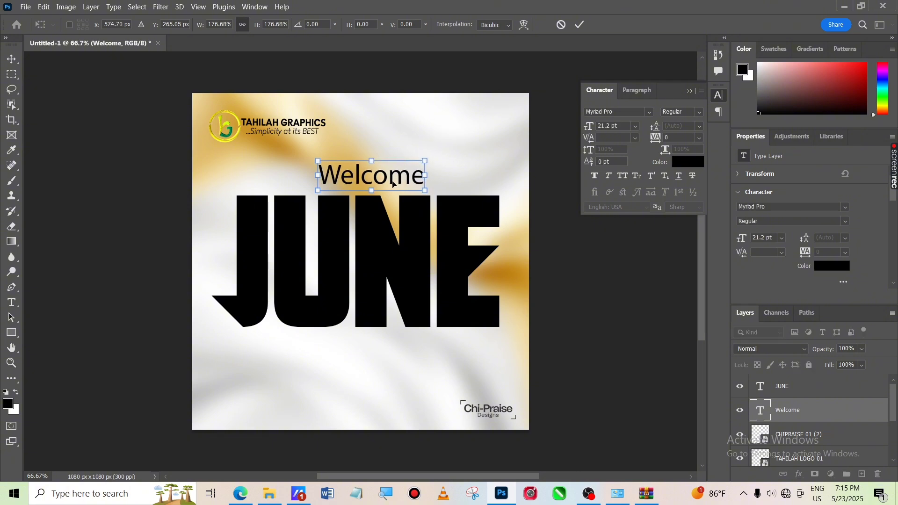
drag(393, 184, 377, 184)
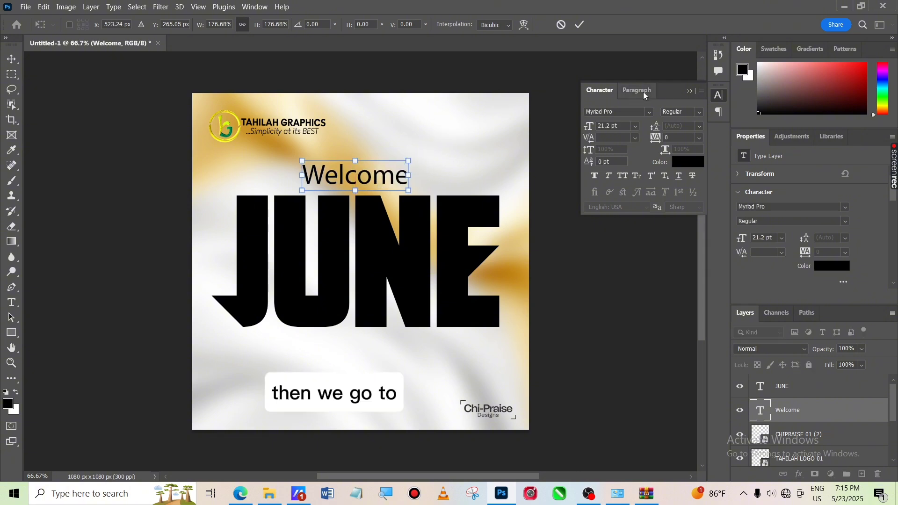
click(580, 24)
Filter the fonts to the Script class and set the Welcome text to the Elizabeth font
click(649, 112)
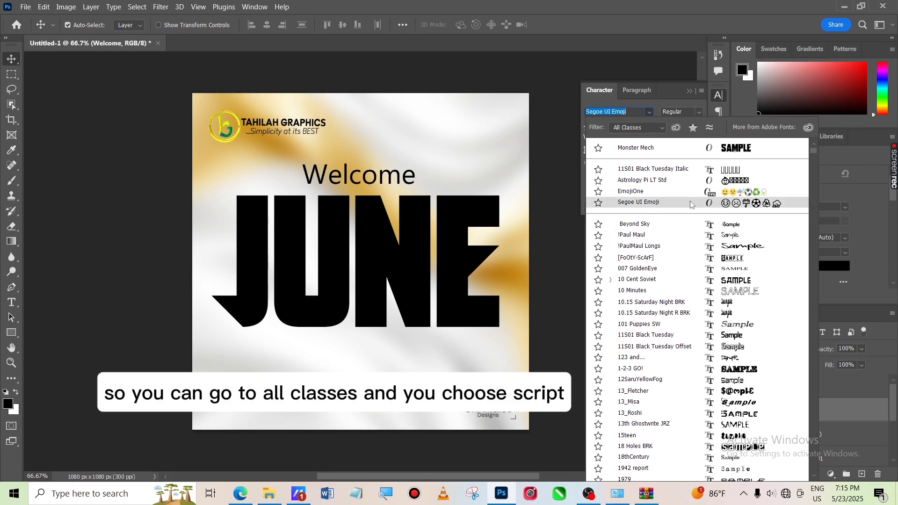
click(662, 131)
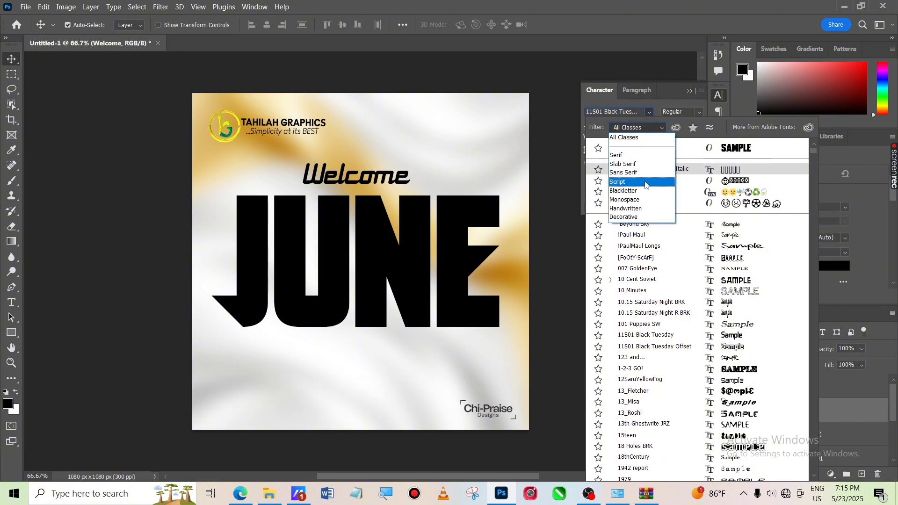
click(646, 184)
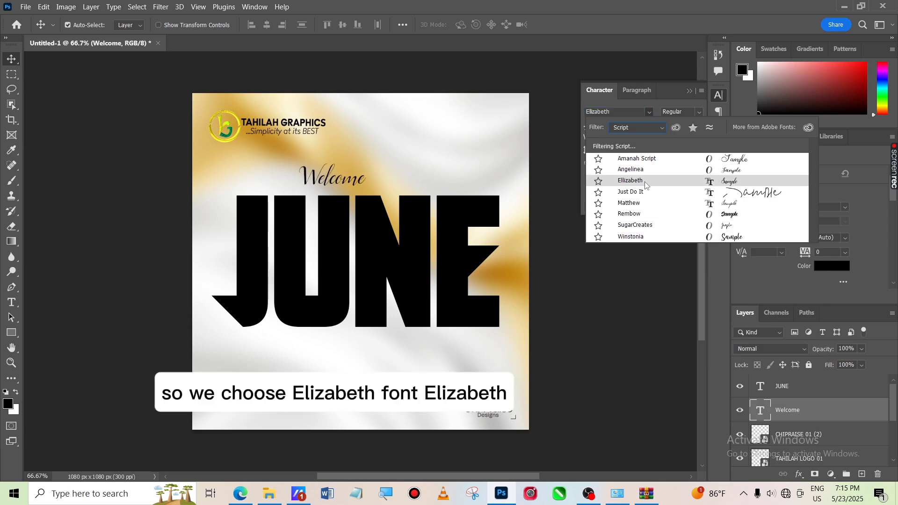
click(646, 184)
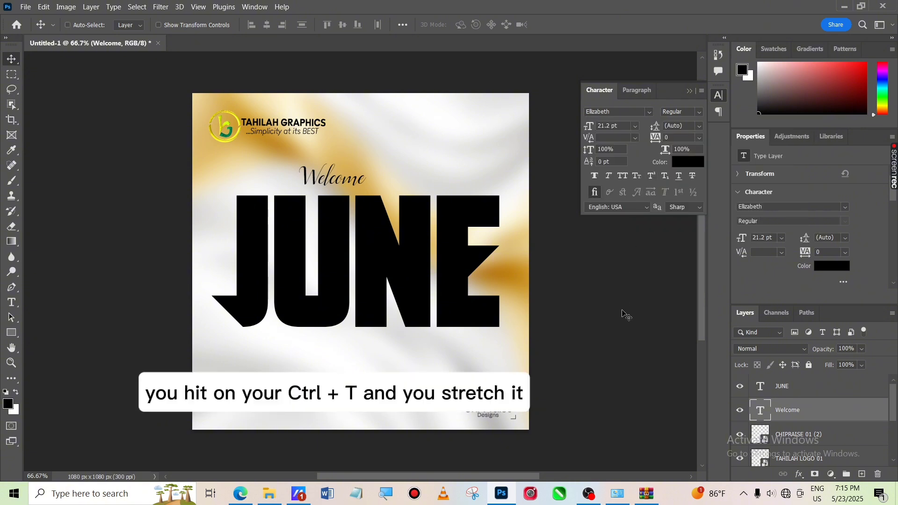
Scale the Welcome text to about 227%, position it over JUNE's top edge and tilt it to about -6°
key(ctrl+t)
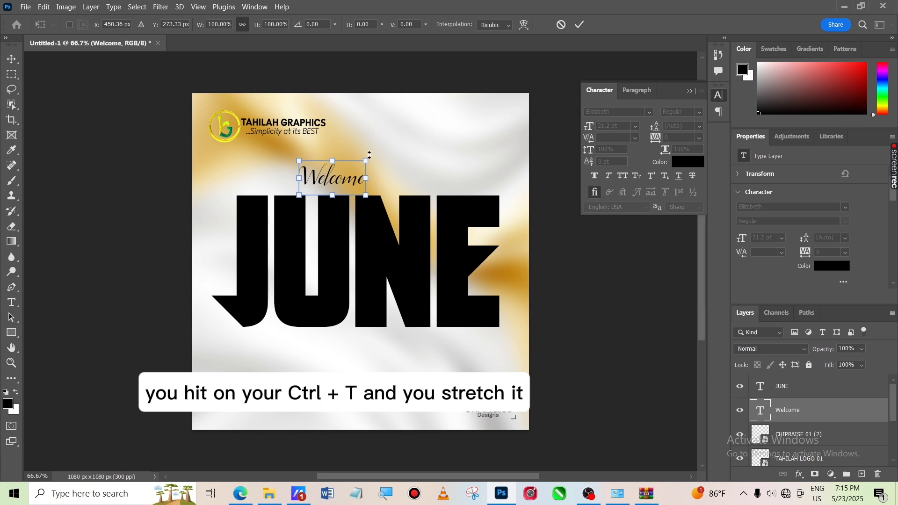
drag(367, 160, 465, 136)
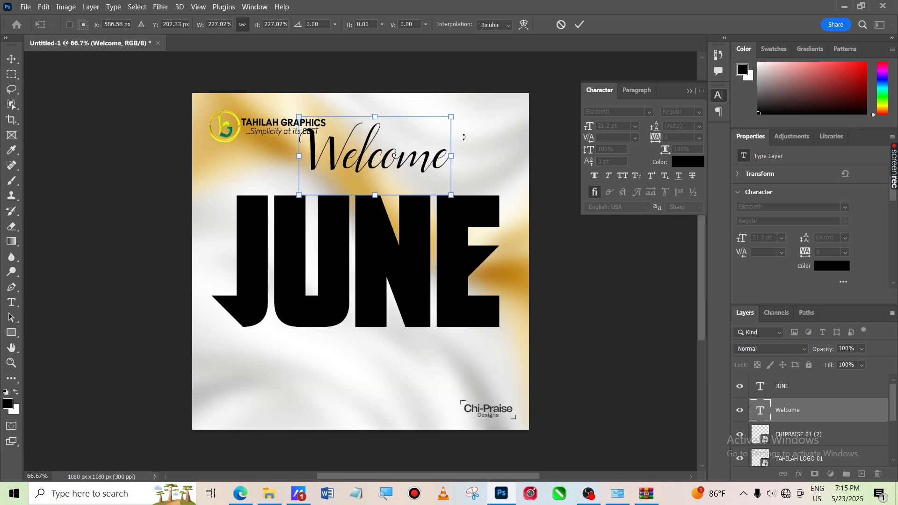
drag(375, 161, 354, 198)
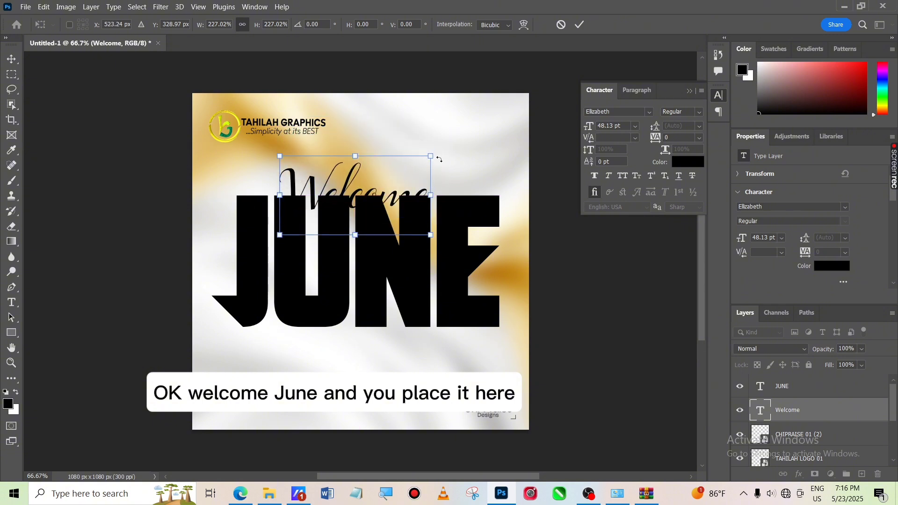
drag(440, 159, 438, 149)
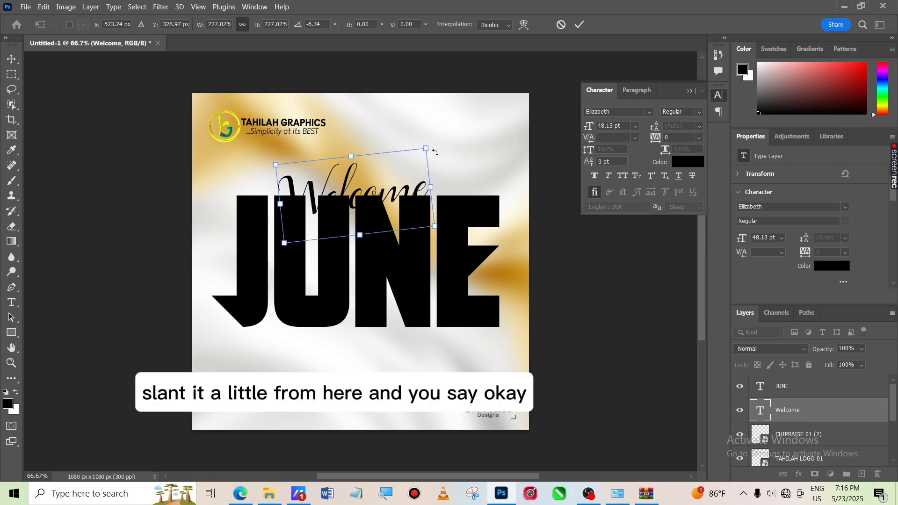
click(580, 27)
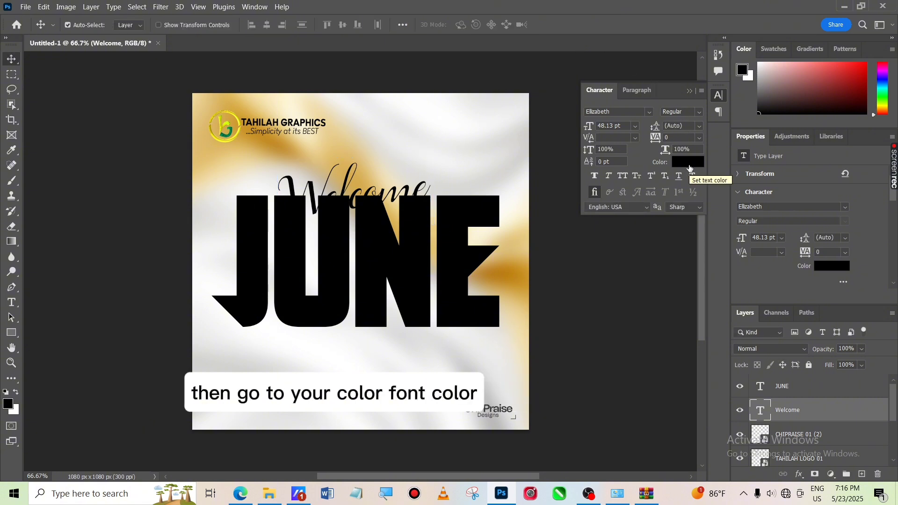
Colour the Welcome text near-white (#fcf9f9) and move its layer above the JUNE layer
click(690, 168)
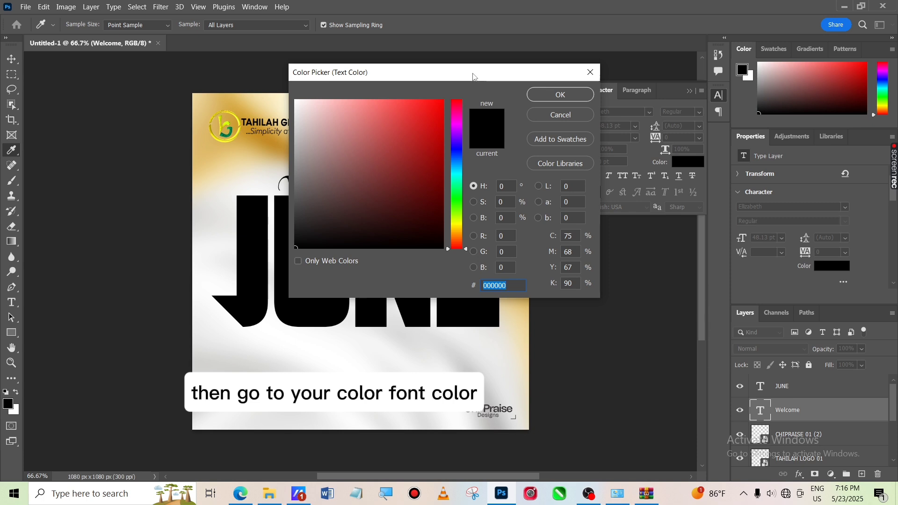
drag(475, 77, 600, 123)
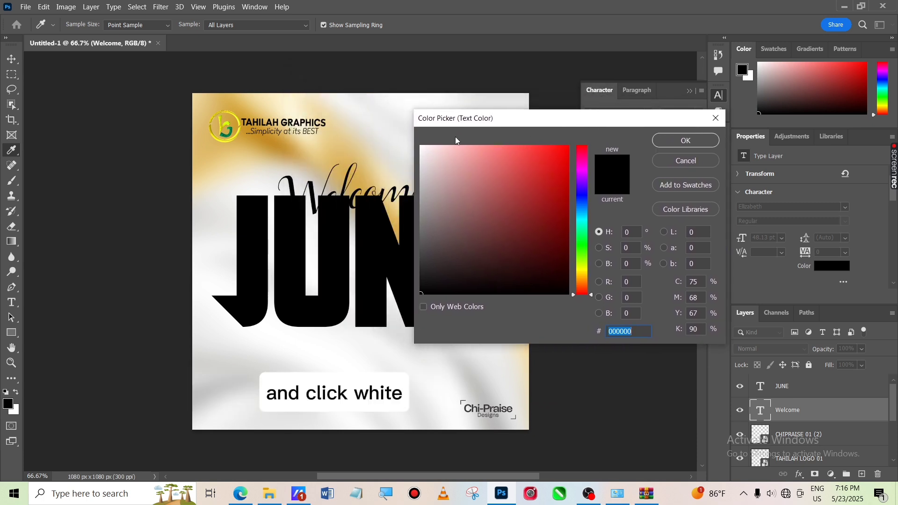
click(423, 147)
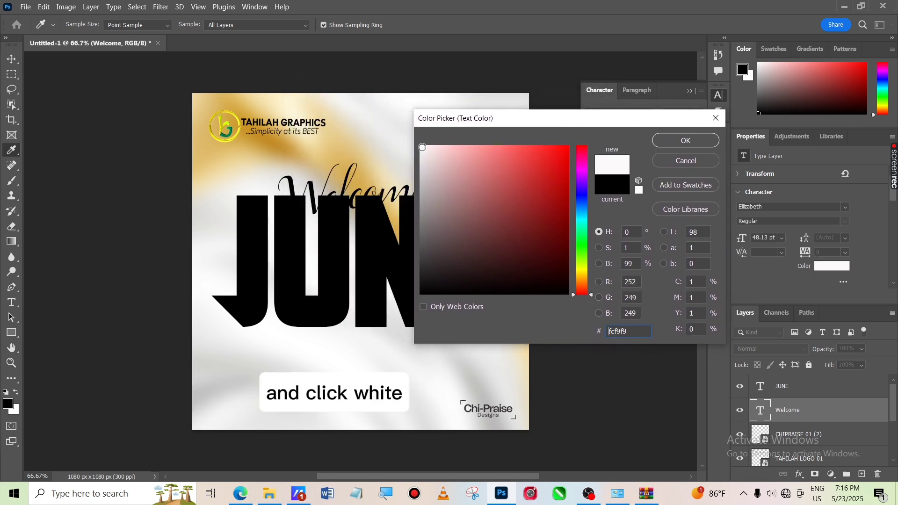
click(676, 143)
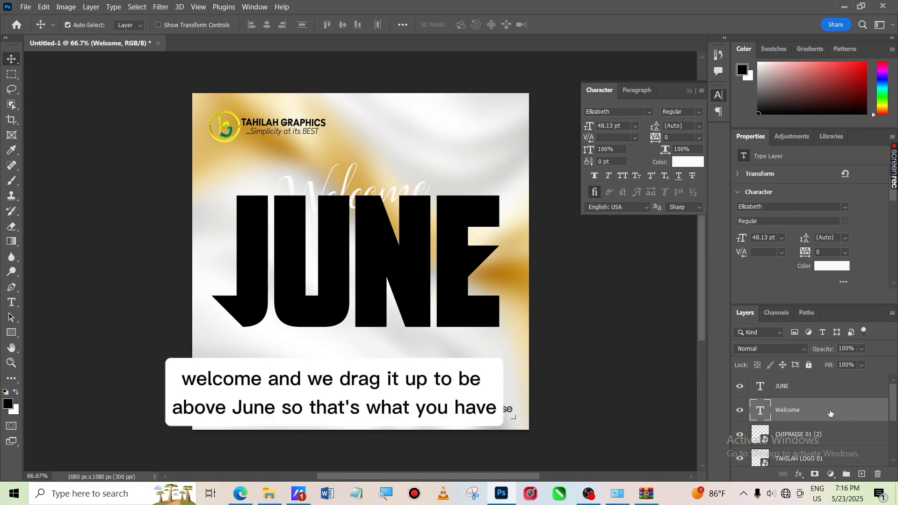
drag(831, 414, 825, 386)
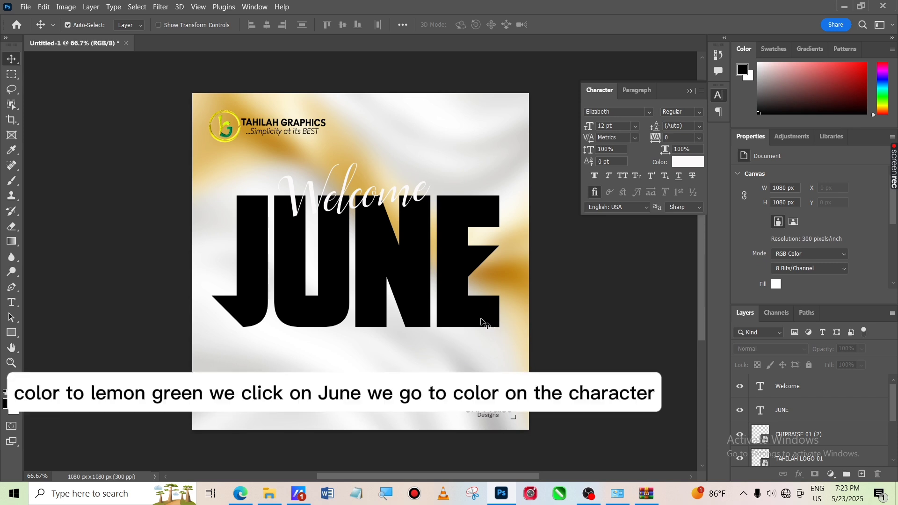
Change the JUNE text's colour to lime green (#64fc09)
click(483, 323)
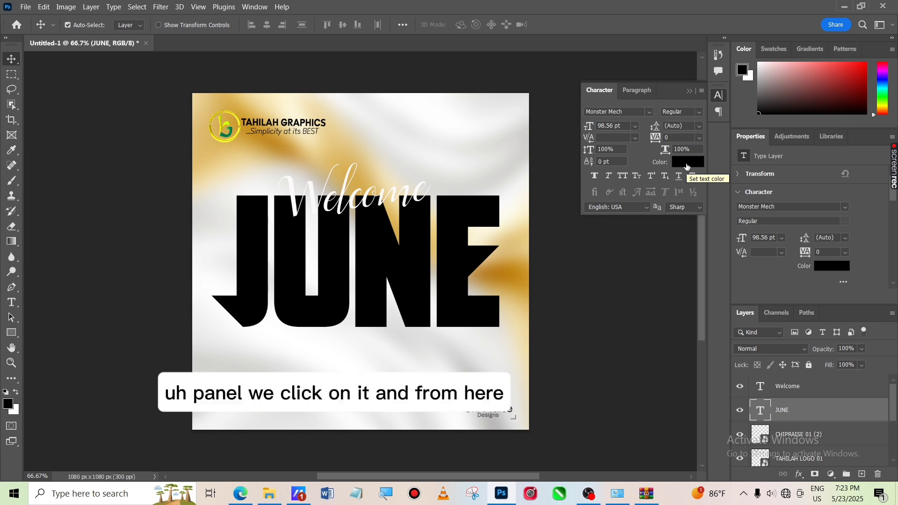
click(687, 163)
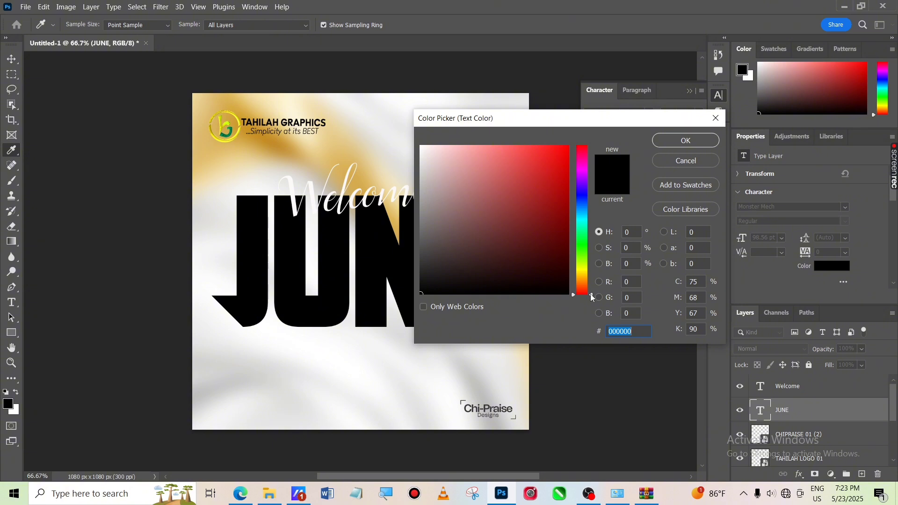
drag(592, 297, 593, 256)
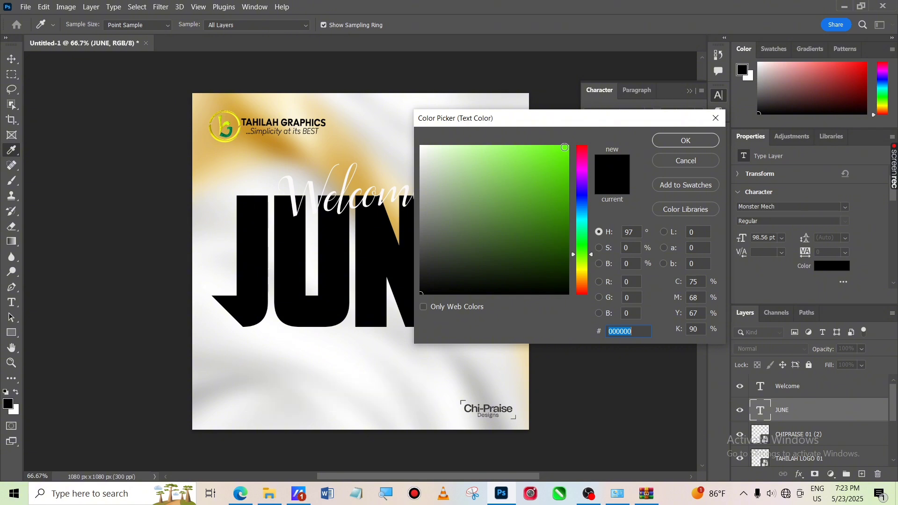
click(565, 147)
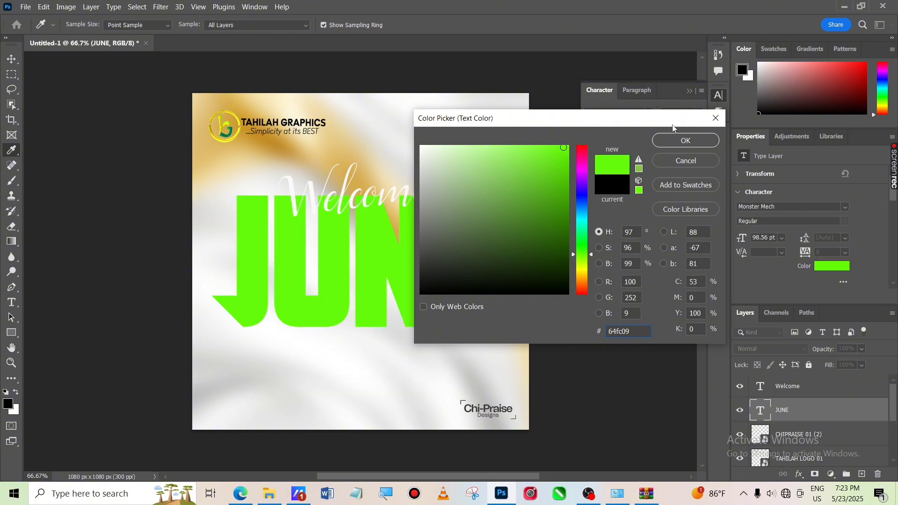
click(689, 143)
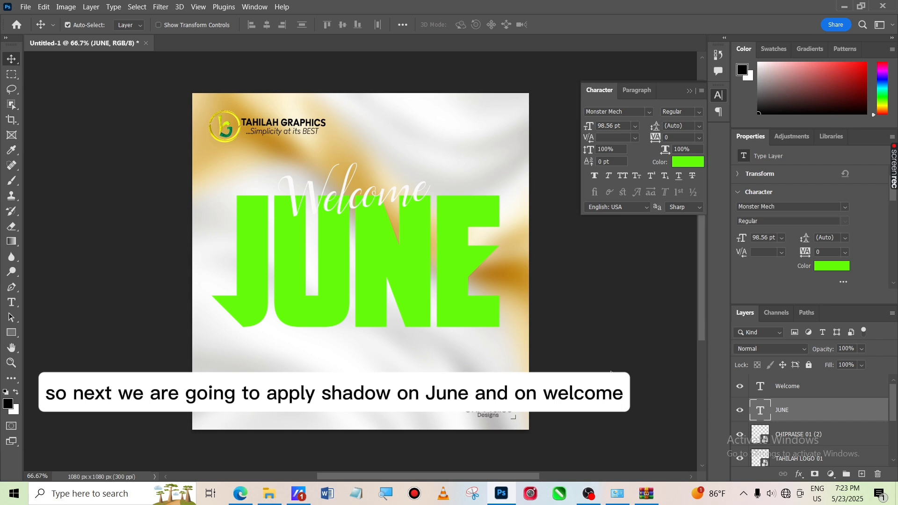
Add a drop shadow to the JUNE layer and set its size to 38 px
double_click(842, 418)
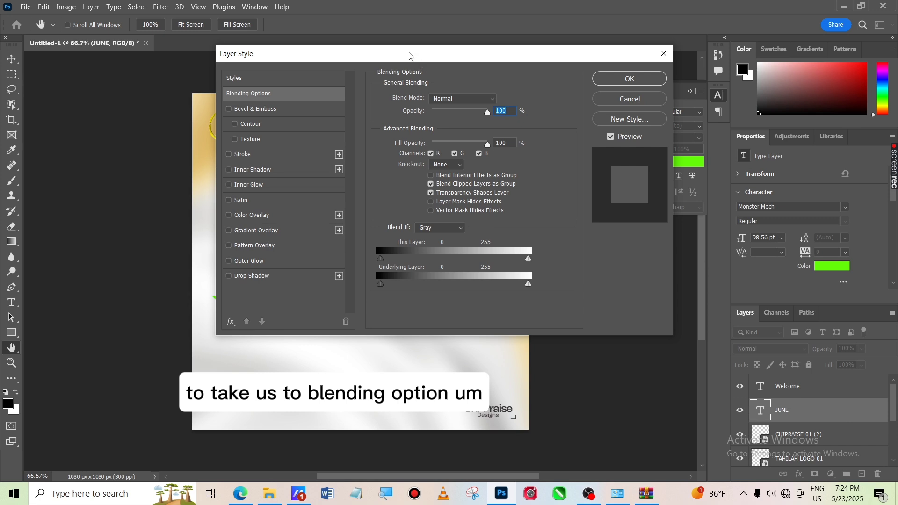
drag(410, 55, 509, 55)
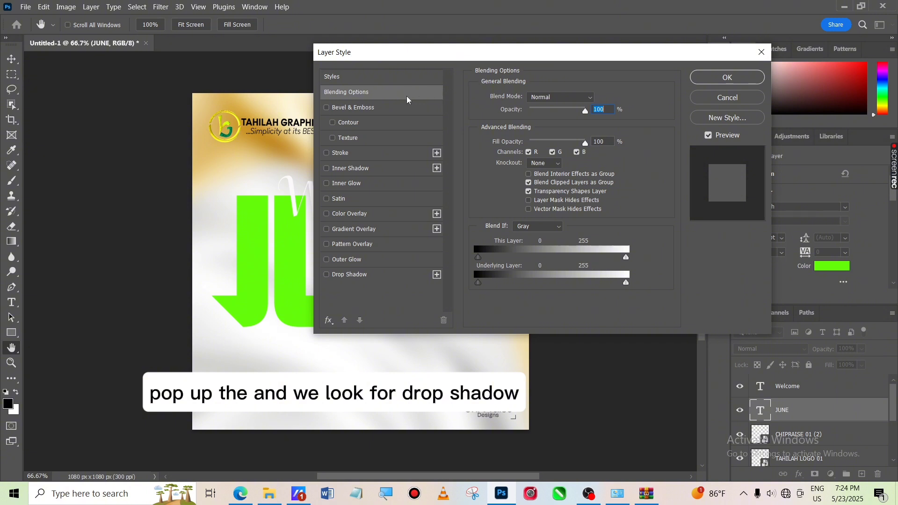
click(365, 276)
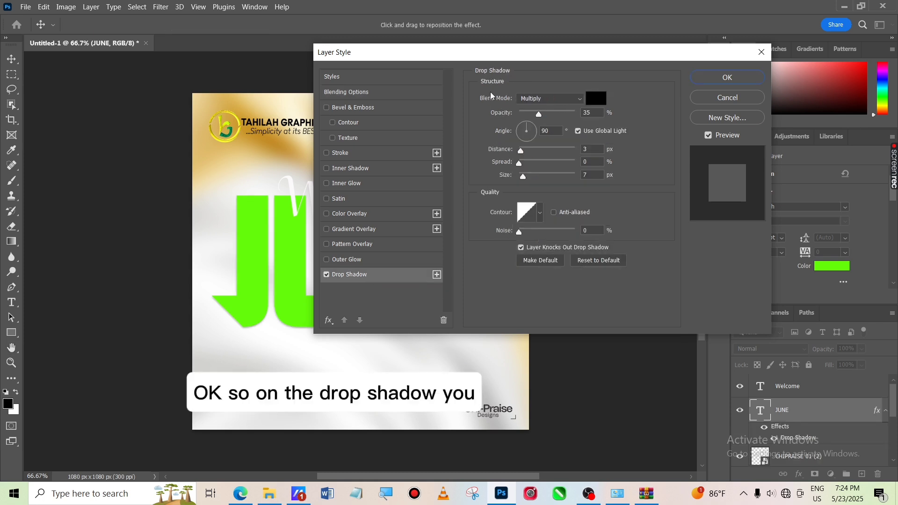
drag(542, 60, 622, 58)
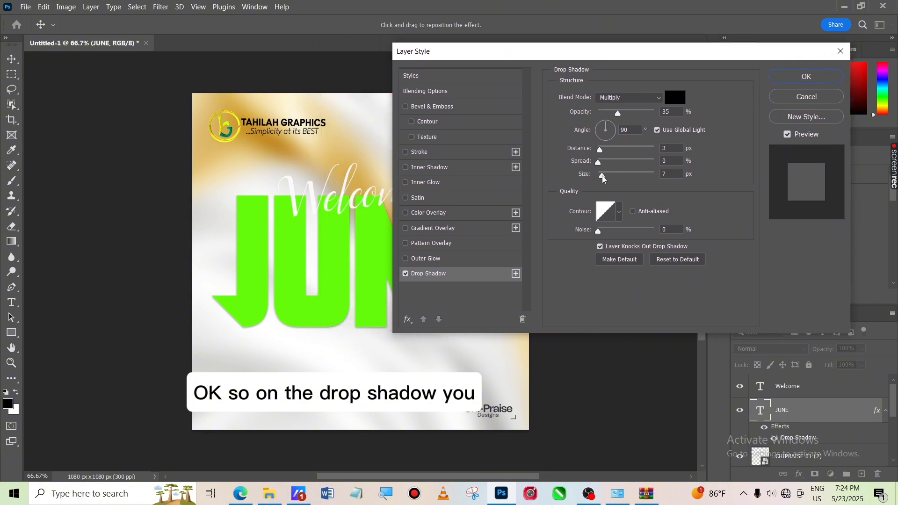
drag(603, 176, 610, 180)
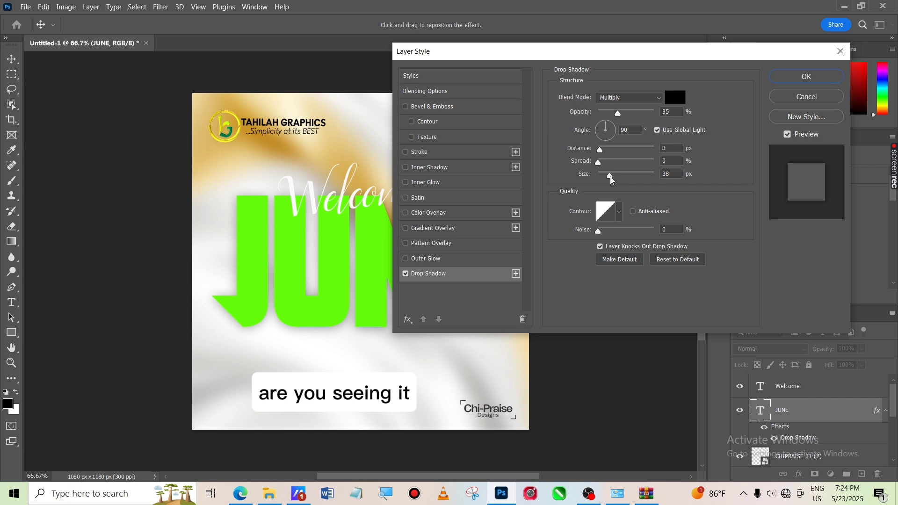
click(611, 181)
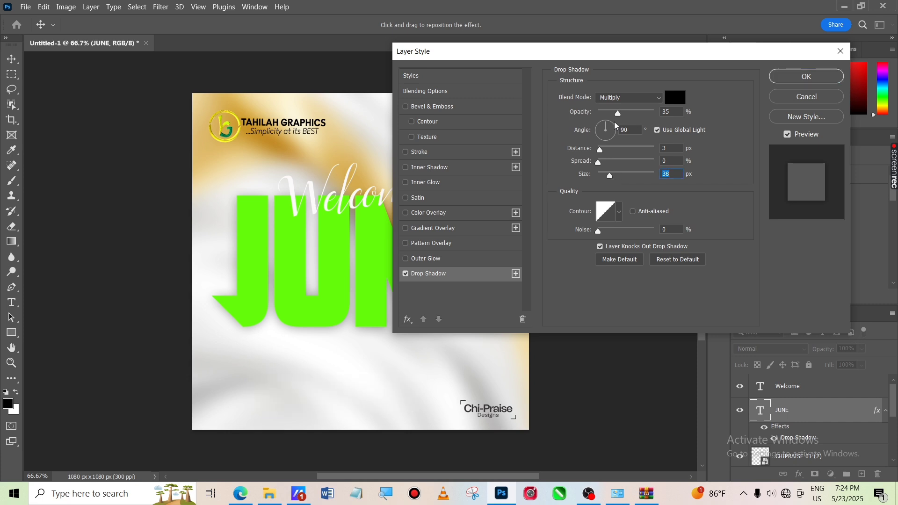
Set JUNE's drop shadow to 12 px distance, 17% spread, 14% opacity and a 119° angle, and apply it
drag(609, 127, 591, 140)
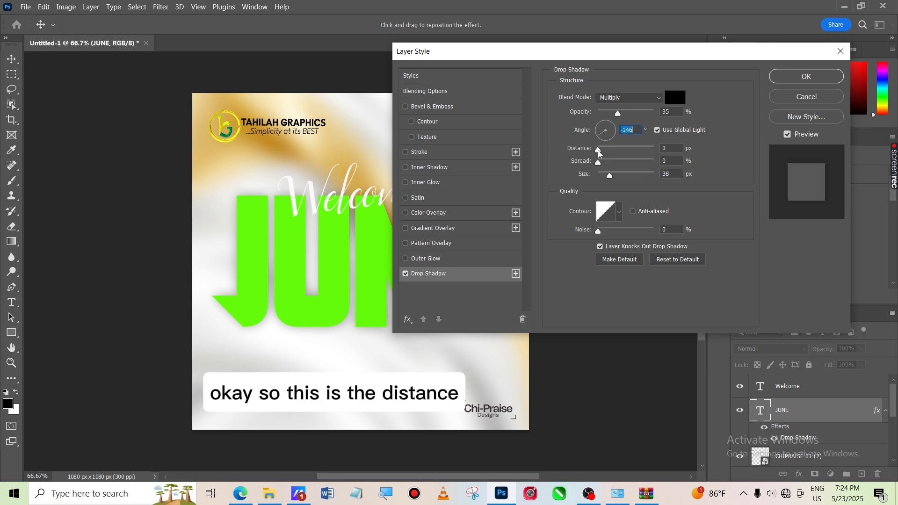
drag(600, 153, 608, 213)
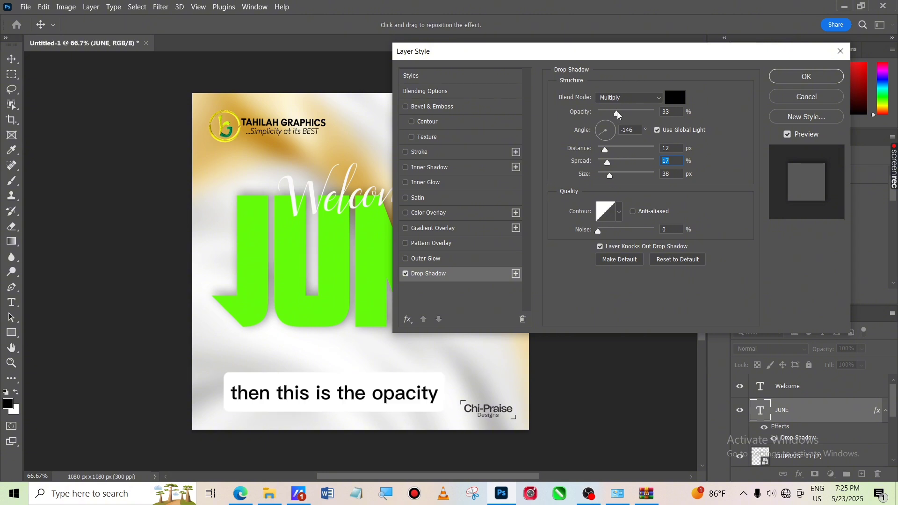
mouse_move(618, 114)
mouse_down()
mouse_move(668, 120)
mouse_move(600, 114)
mouse_move(607, 128)
mouse_up()
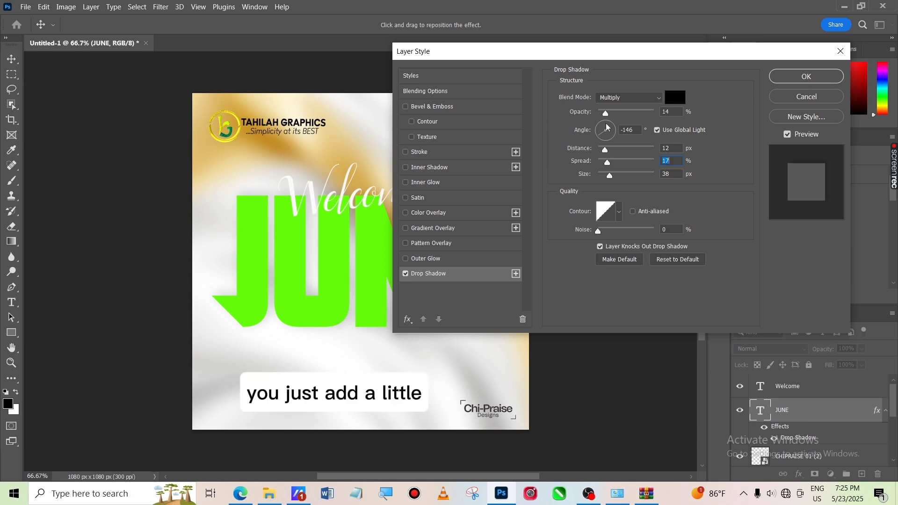
drag(607, 124, 606, 124)
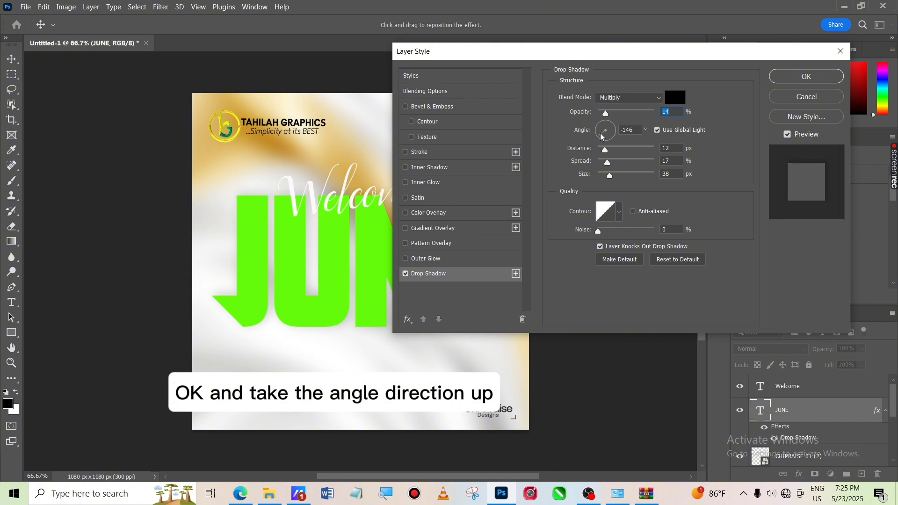
drag(601, 136, 603, 127)
click(806, 75)
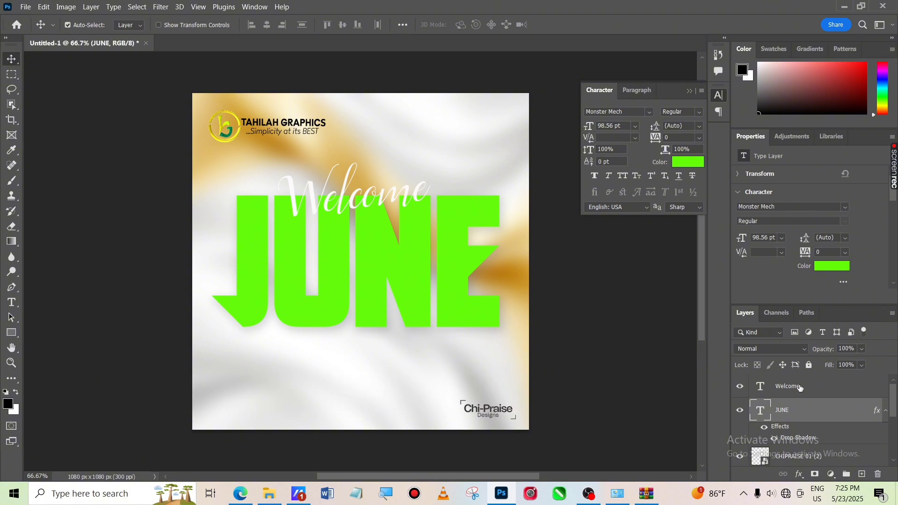
Add a drop shadow to the Welcome layer with its opacity raised to 35%
click(801, 387)
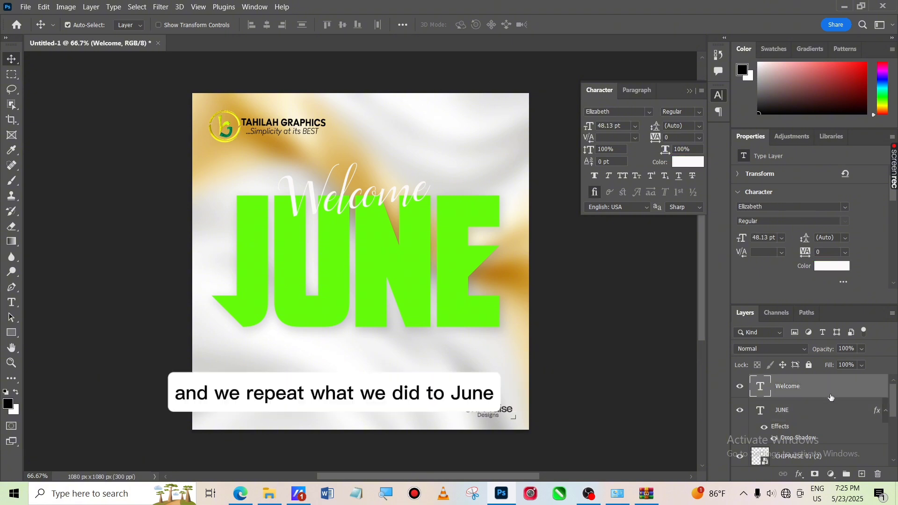
double_click(830, 397)
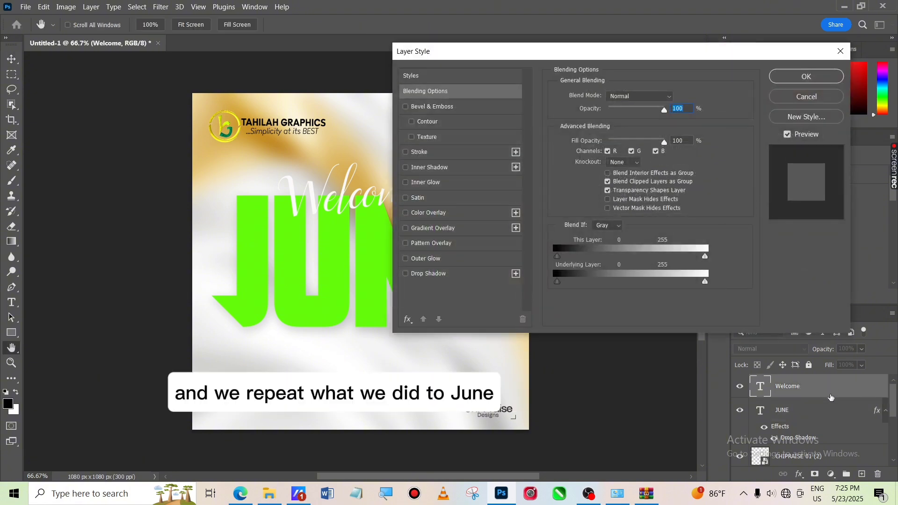
click(443, 276)
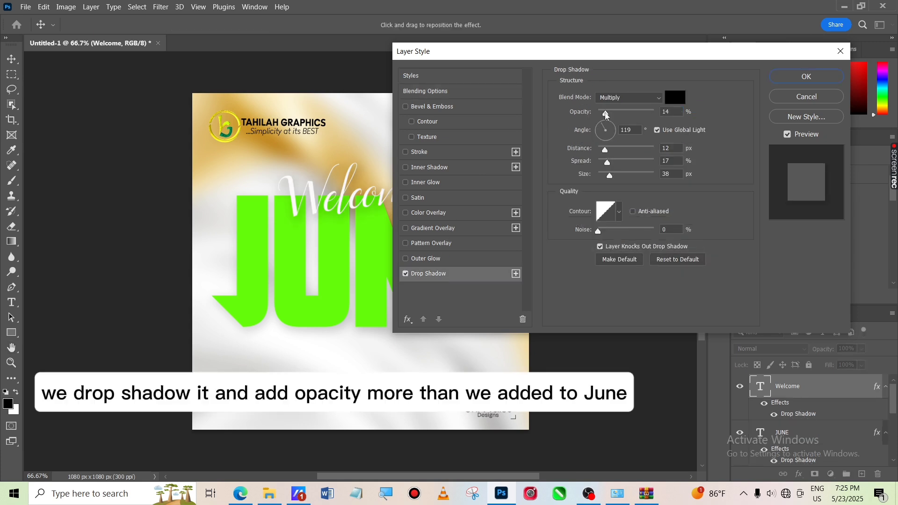
drag(606, 115, 617, 114)
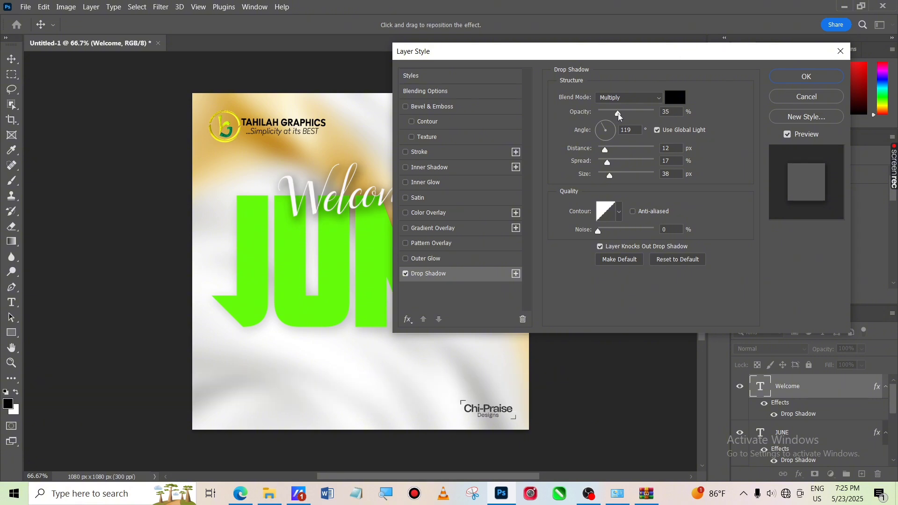
click(809, 77)
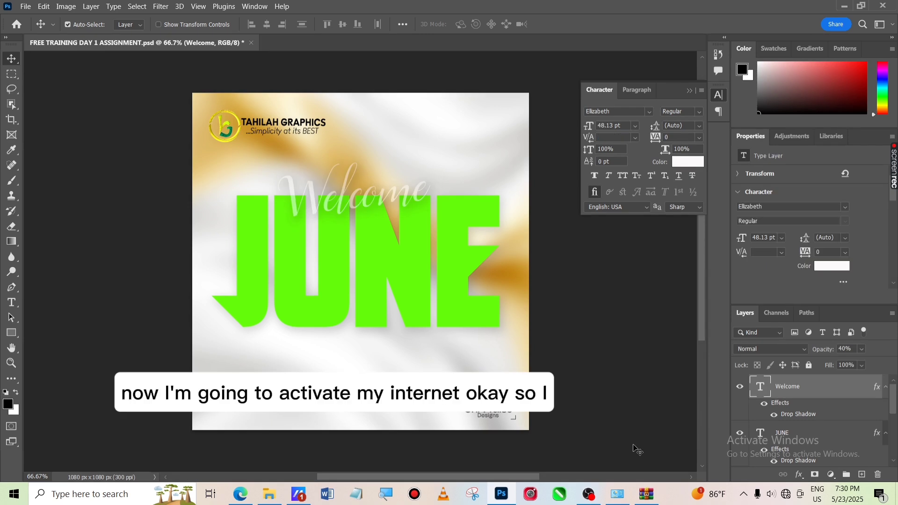
Switch to Devices and Printers and connect to the internet through the V2029 phone's Bluetooth network
click(614, 495)
click(525, 218)
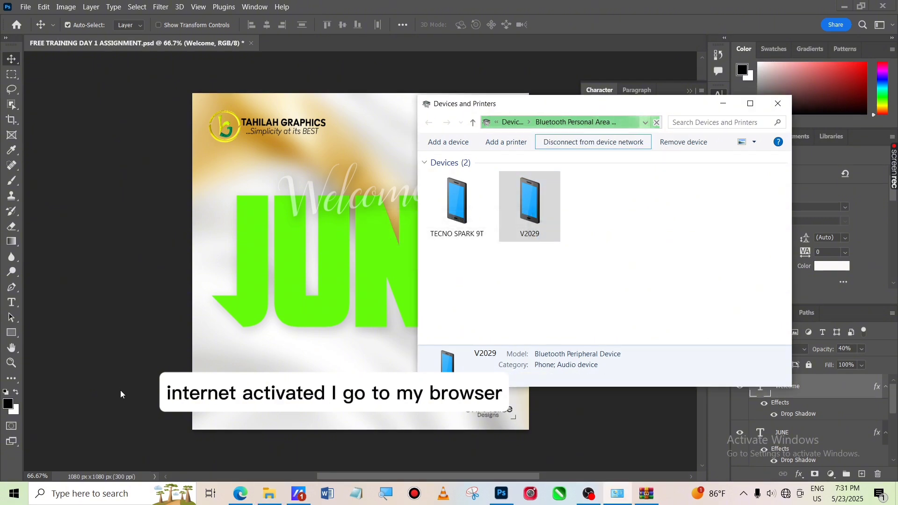
click(121, 393)
Switch to Microsoft Edge, open Pinterest in a new tab and move that tab to second place in the row
click(239, 493)
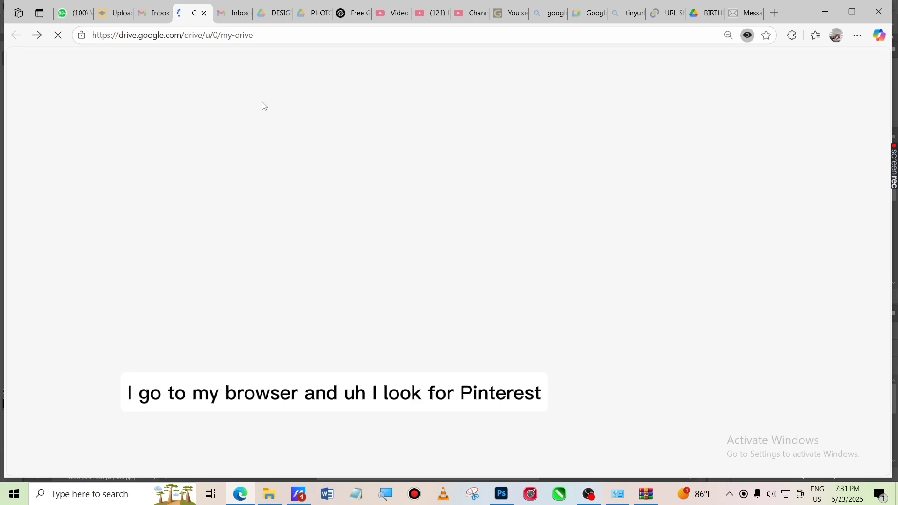
click(774, 13)
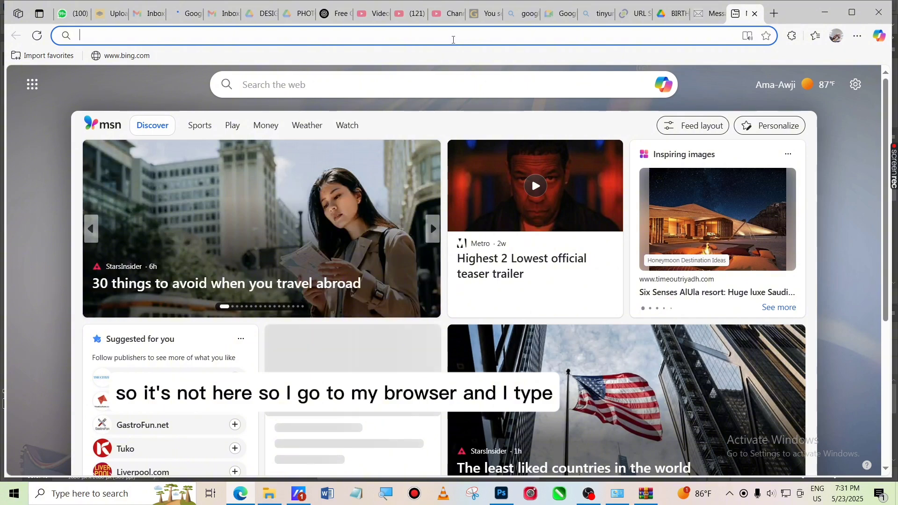
click(453, 37)
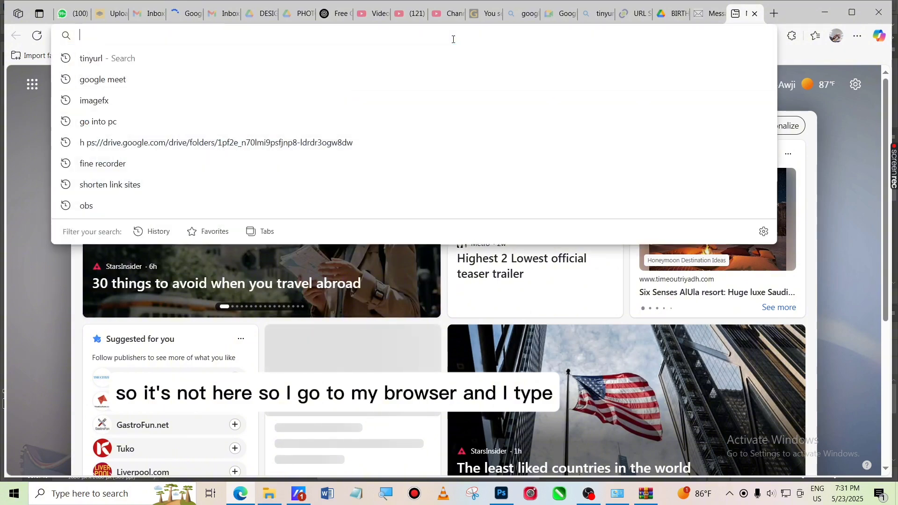
text(PINT)
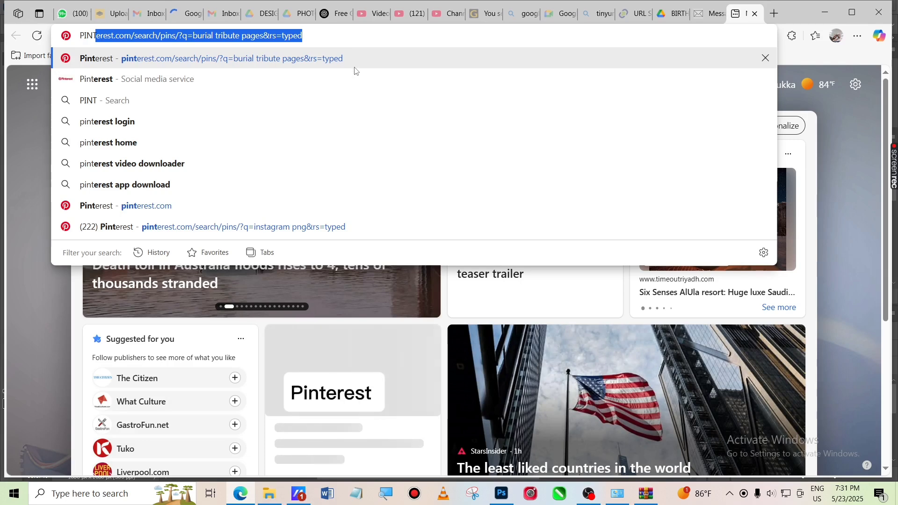
key(Return)
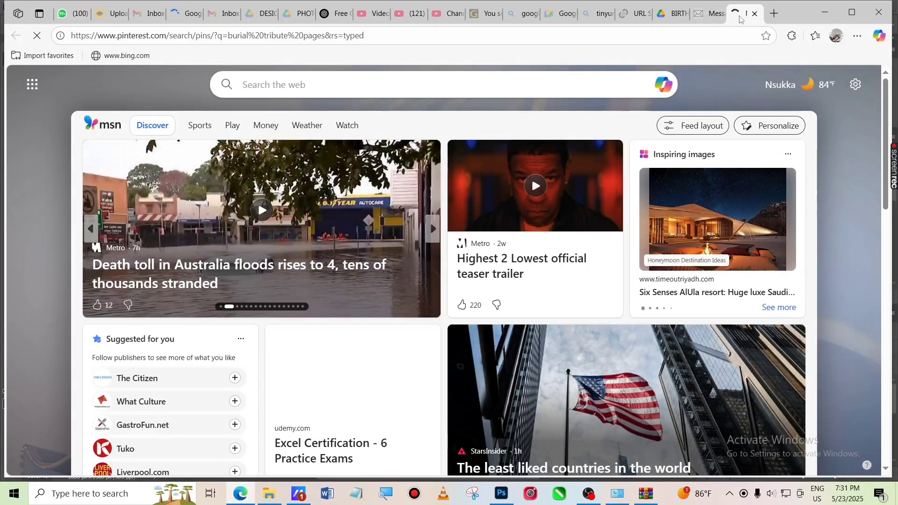
drag(726, 17, 110, 14)
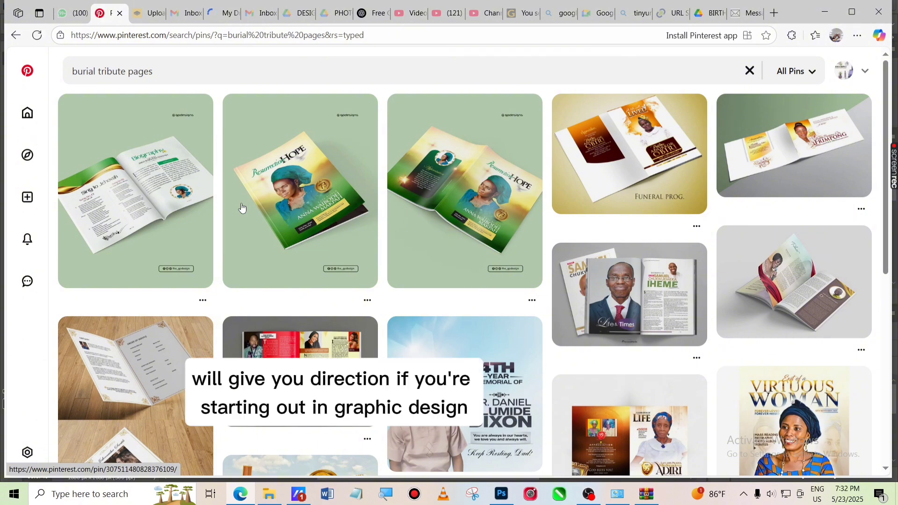
mouse_move(241, 208)
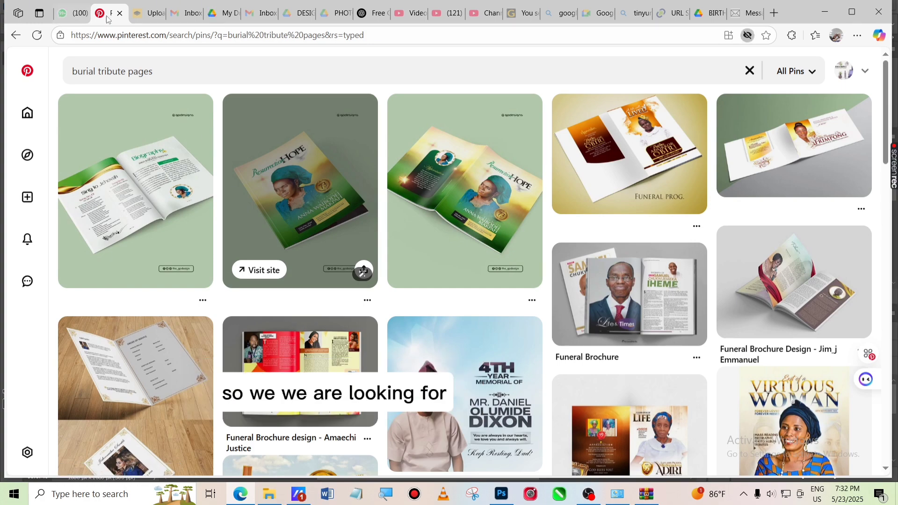
Replace the existing Pinterest search text and search for "LEMON GREEN BACKGROUNDS"
click(167, 74)
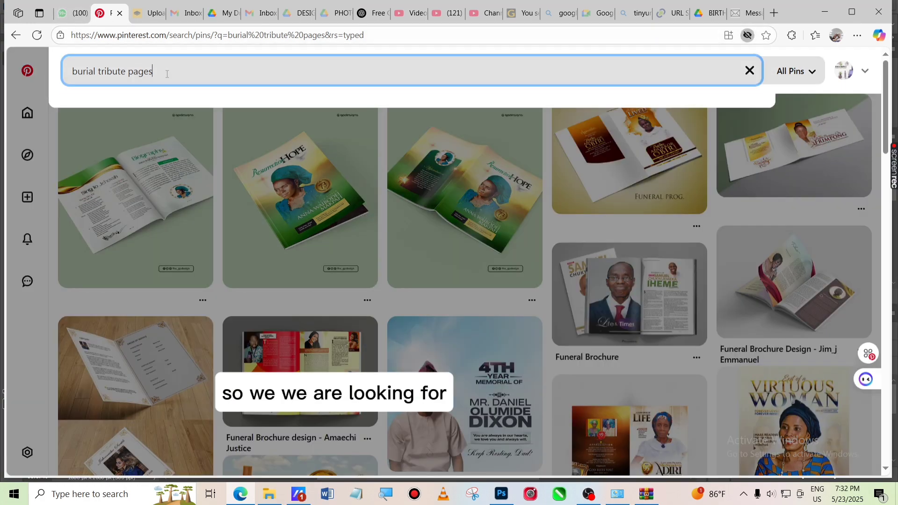
key(BackSpace)
key(BackSpace)
key(BackSpace)
key(BackSpace)
key(BackSpace)
key(BackSpace)
key(BackSpace)
key(BackSpace)
key(BackSpace)
key(BackSpace)
key(BackSpace)
key(BackSpace)
key(BackSpace)
key(BackSpace)
key(BackSpace)
key(BackSpace)
key(BackSpace)
key(BackSpace)
key(BackSpace)
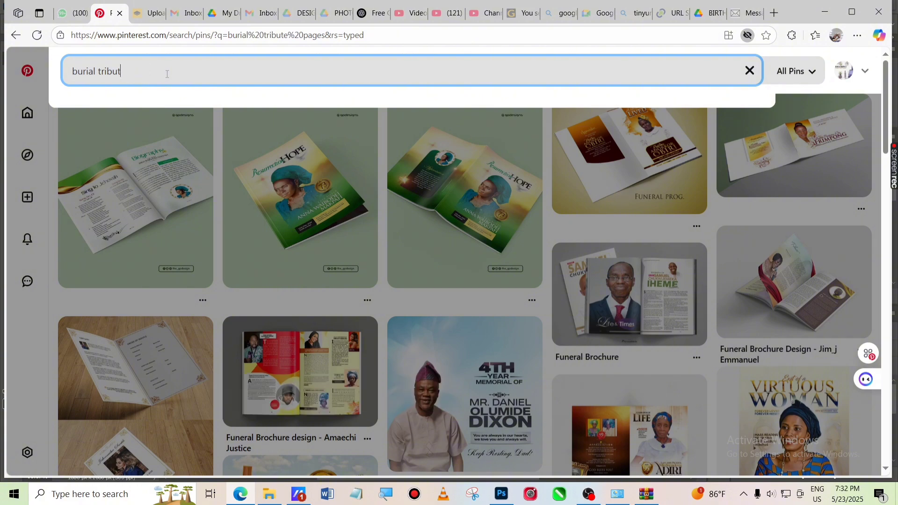
text(++)
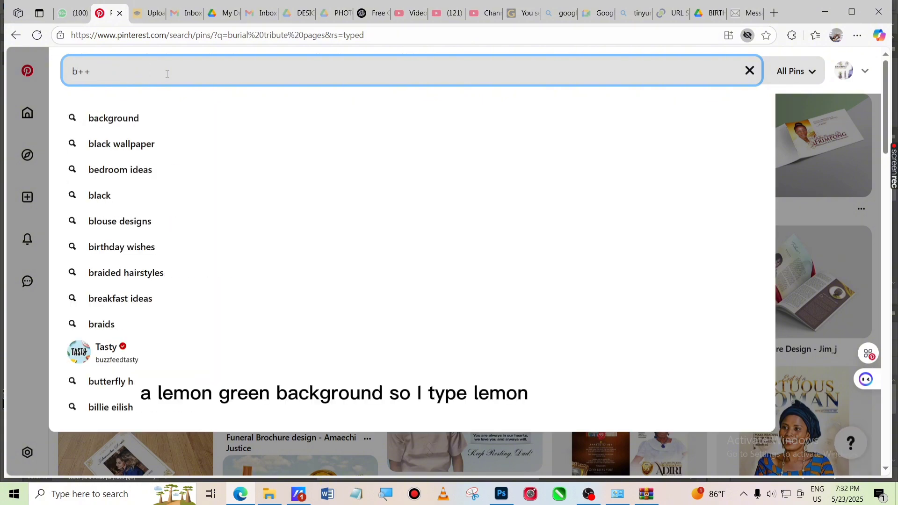
key(BackSpace)
key(BackSpace)
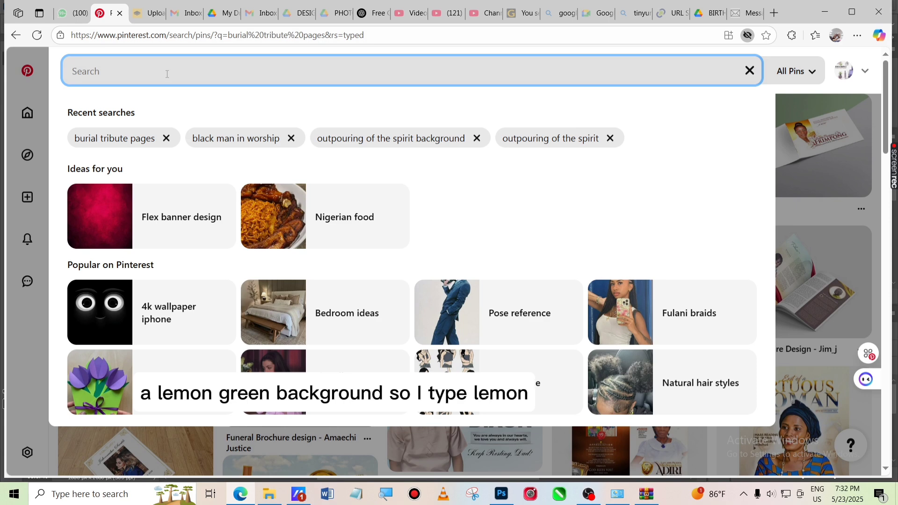
text(LEMON)
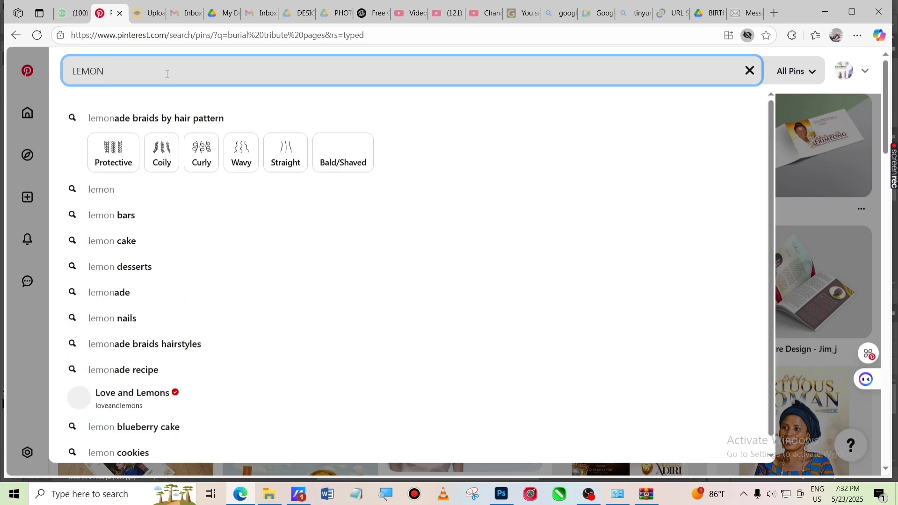
text( GREEN)
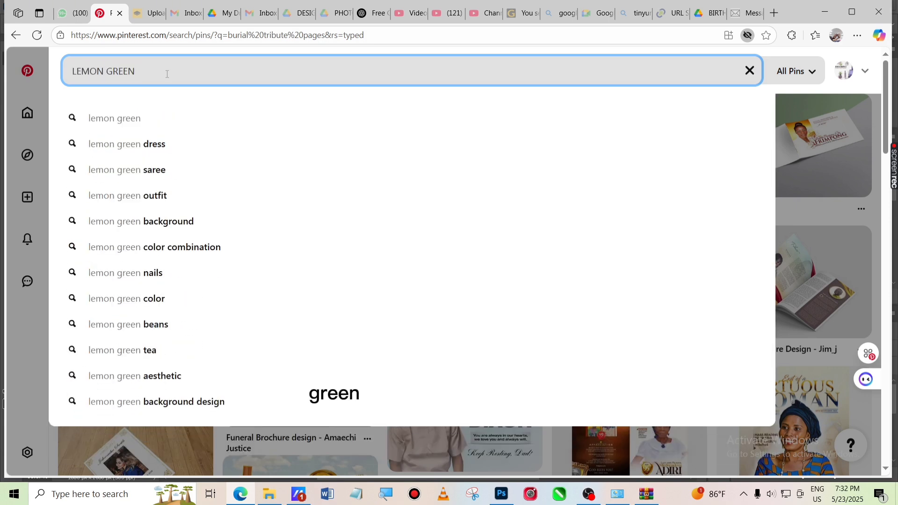
text( BACKGROUNDS)
key(Return)
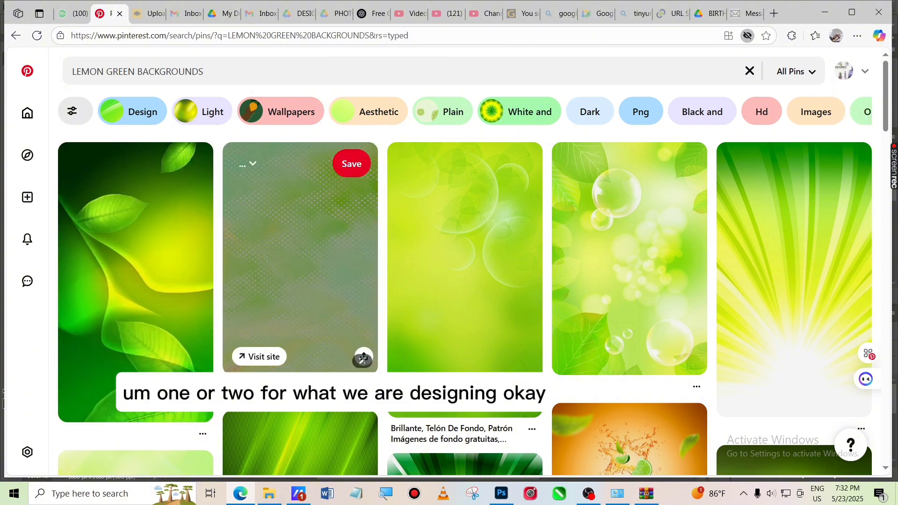
click(532, 431)
click(470, 392)
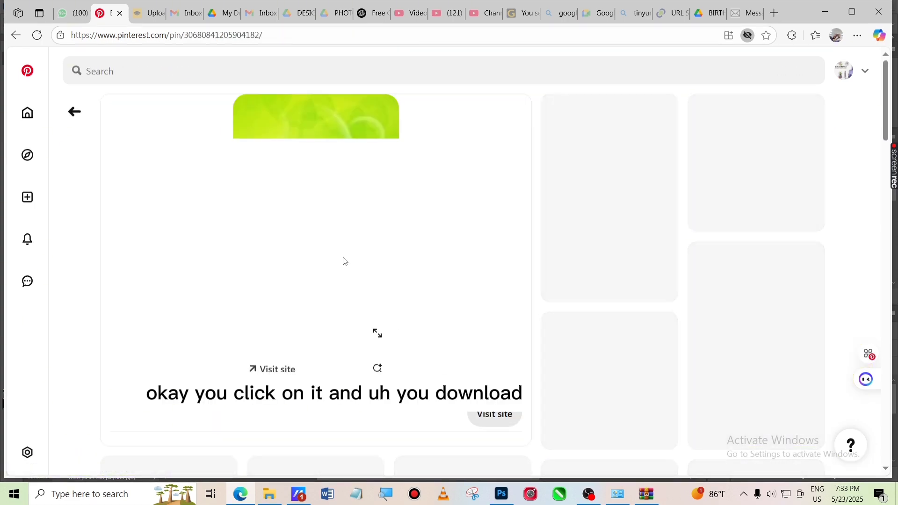
right_click(366, 274)
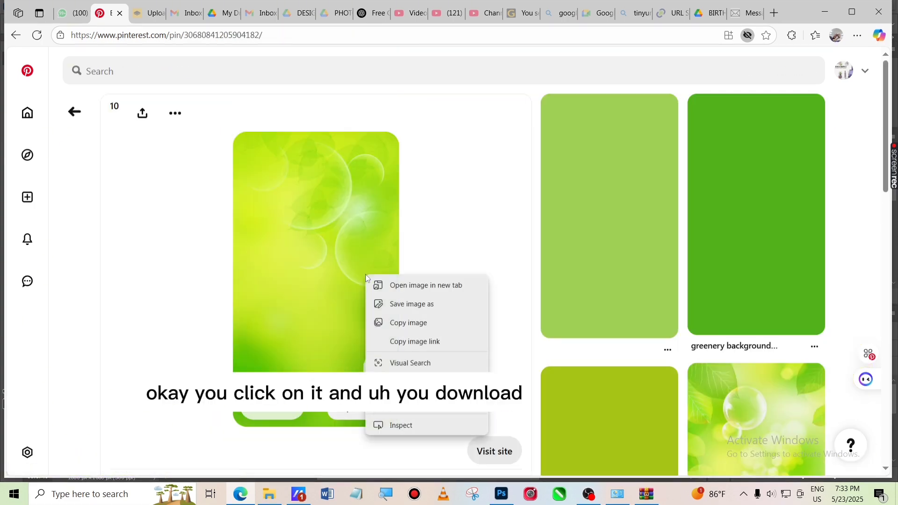
click(428, 304)
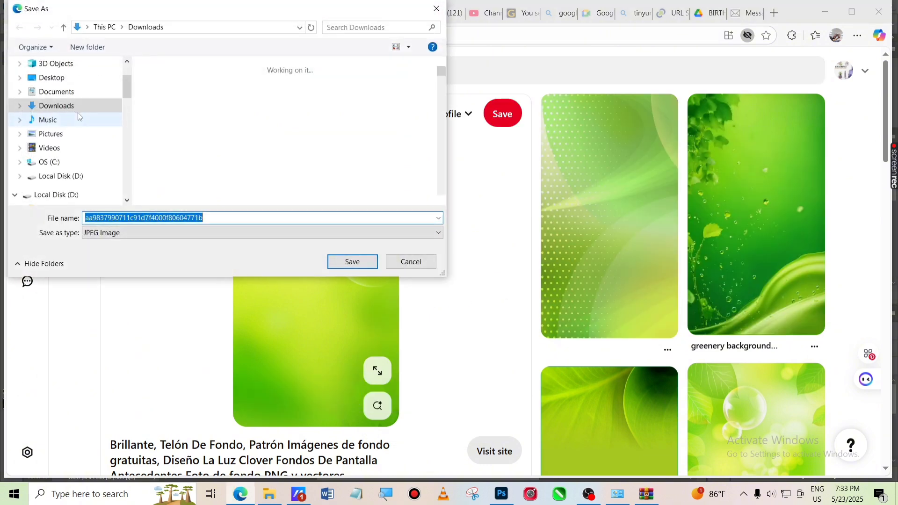
click(80, 118)
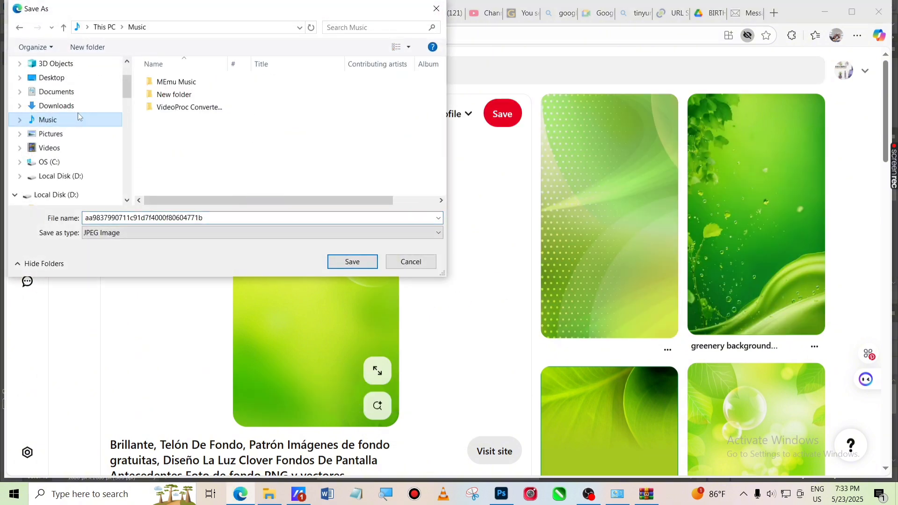
click(437, 8)
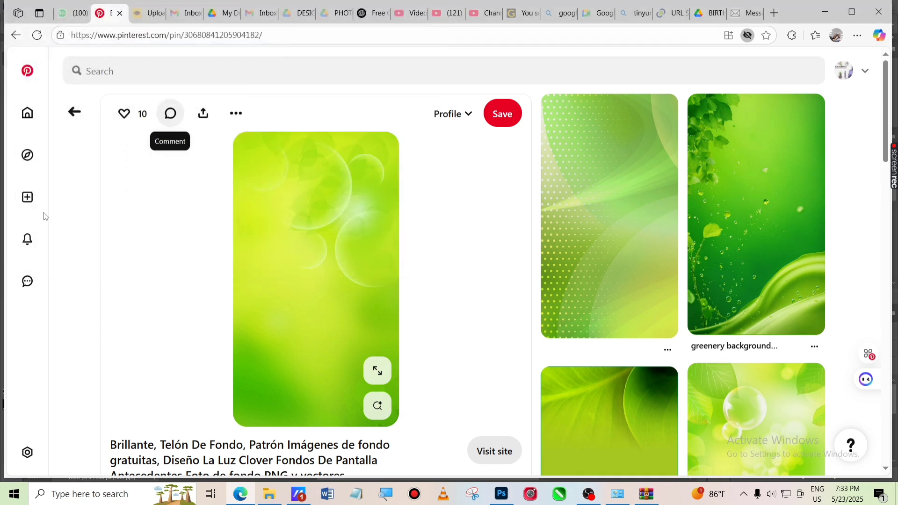
click(75, 114)
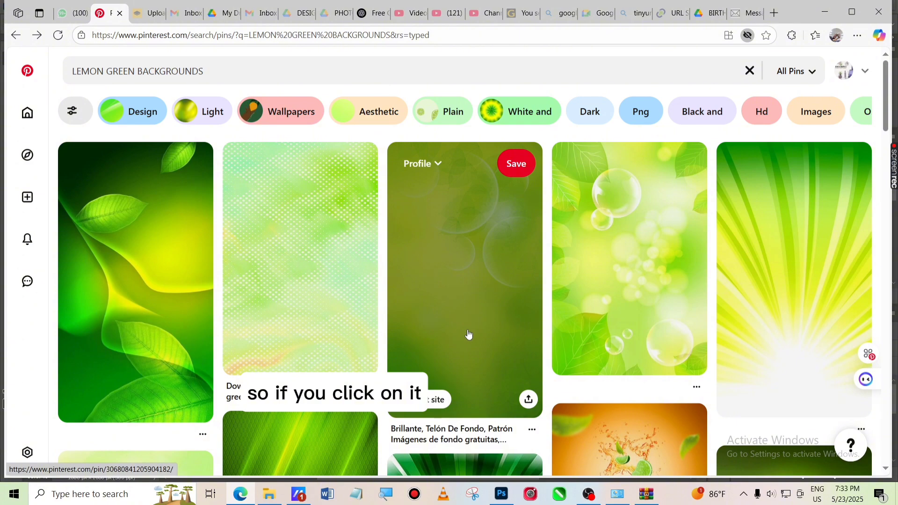
Open the lime green pin with translucent circles and download the related image of bubbles and green leaves
click(468, 334)
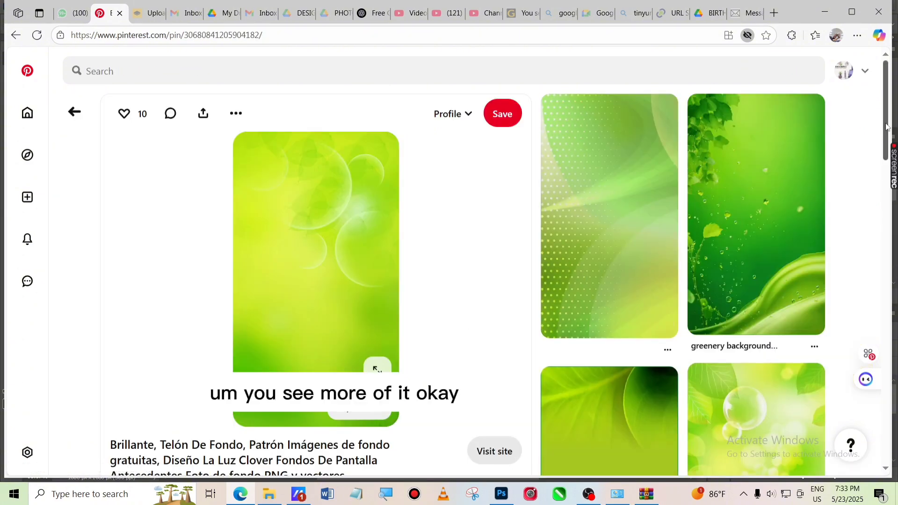
drag(886, 126, 888, 392)
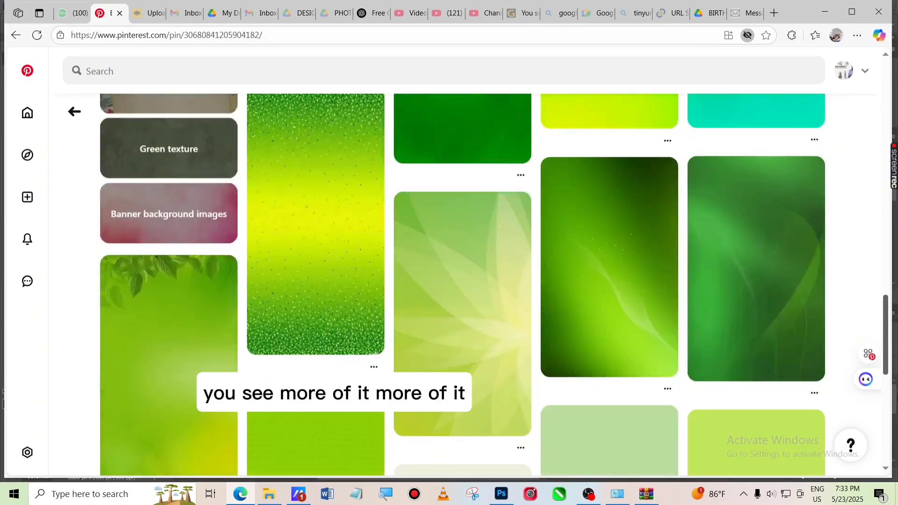
scroll(883, 269, up, 15)
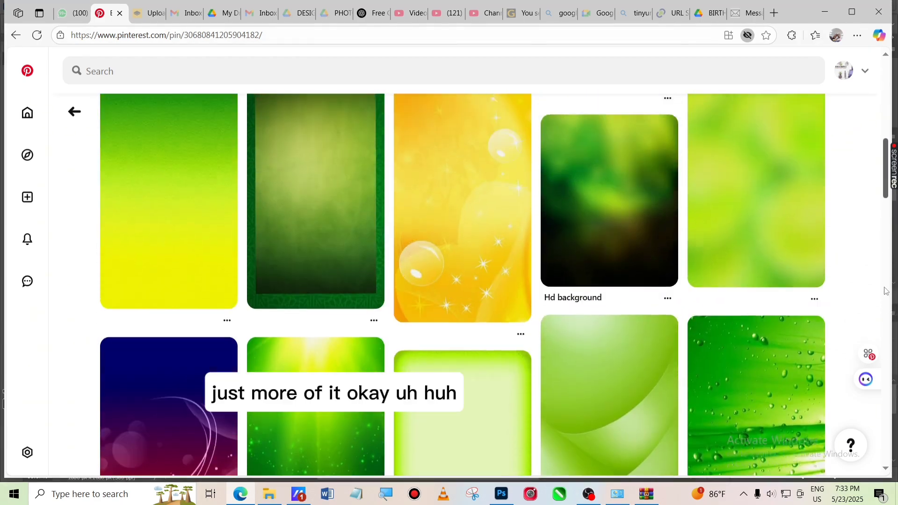
scroll(883, 269, up, 8)
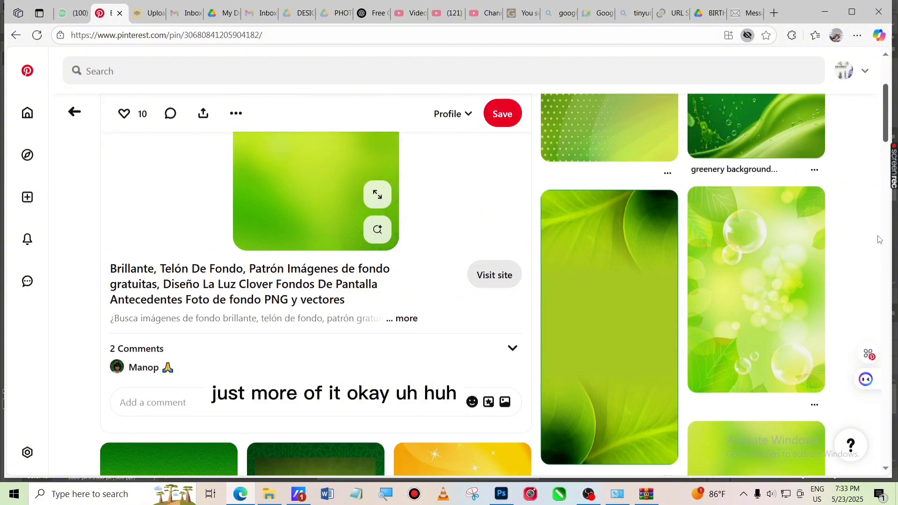
scroll(870, 215, down, 6)
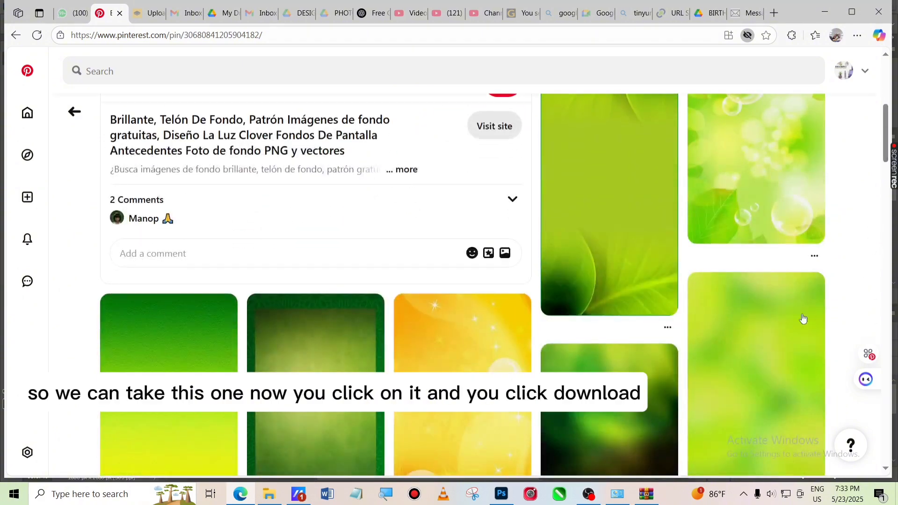
click(814, 258)
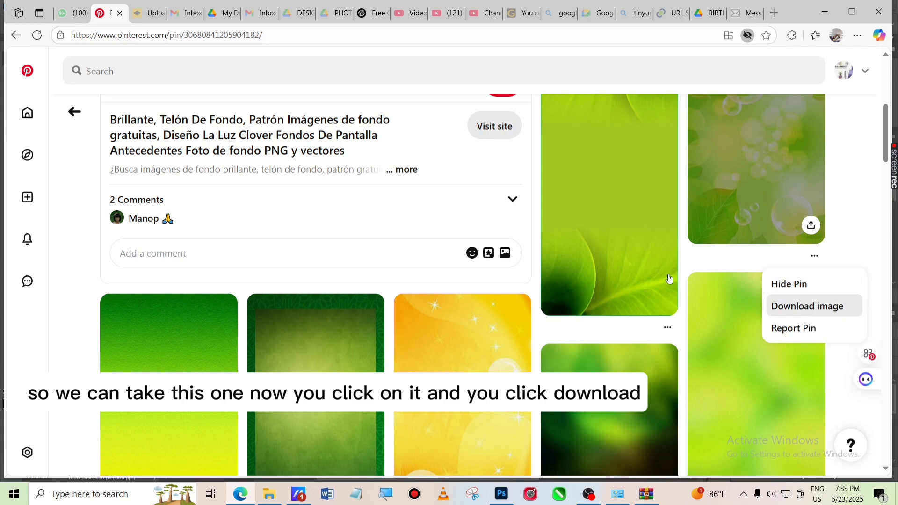
Return to the lemon green search results and download the glittery bokeh pattern image on a green background
click(74, 112)
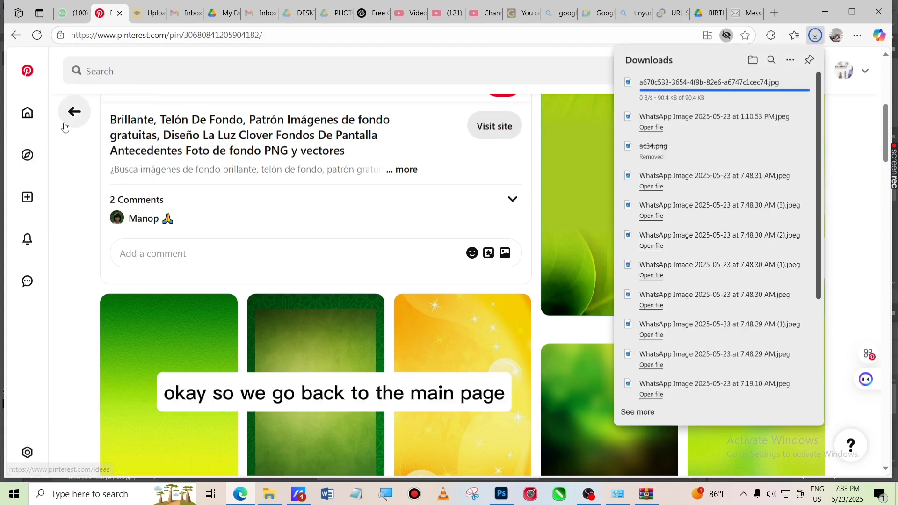
click(74, 111)
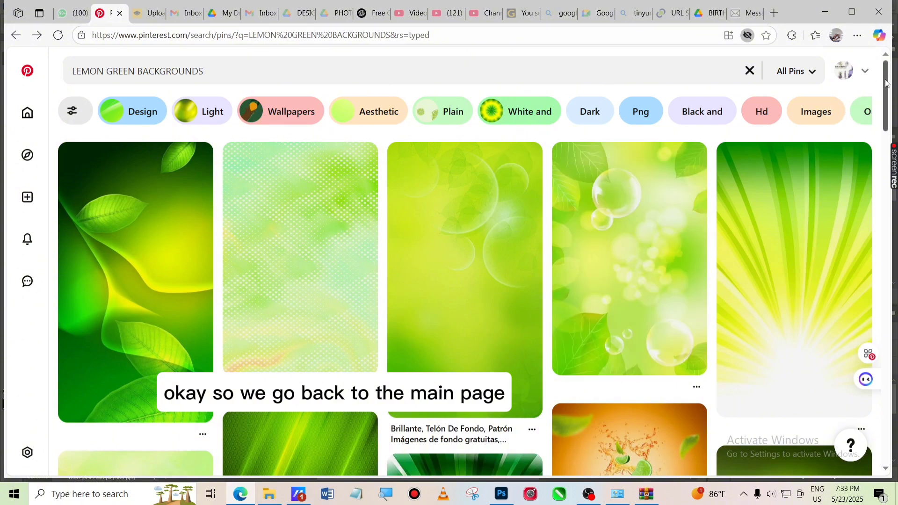
drag(887, 83, 886, 256)
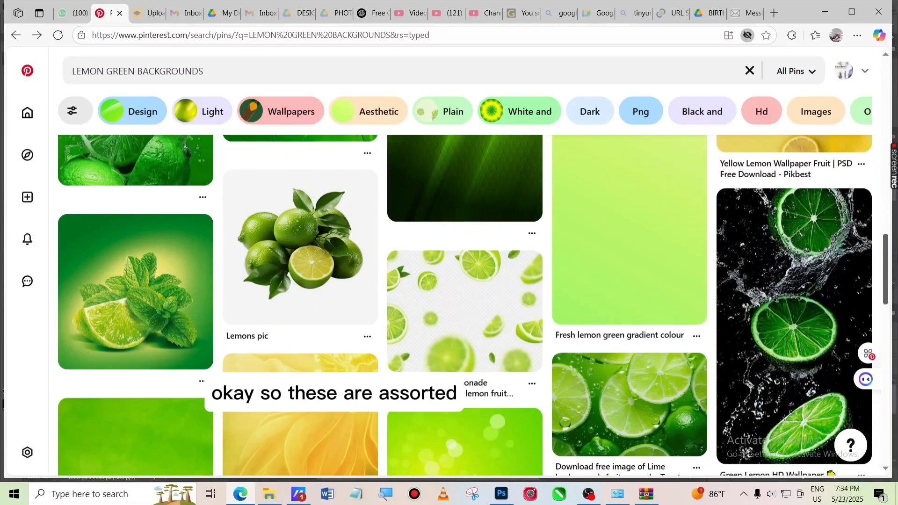
scroll(2, 403, down, 3)
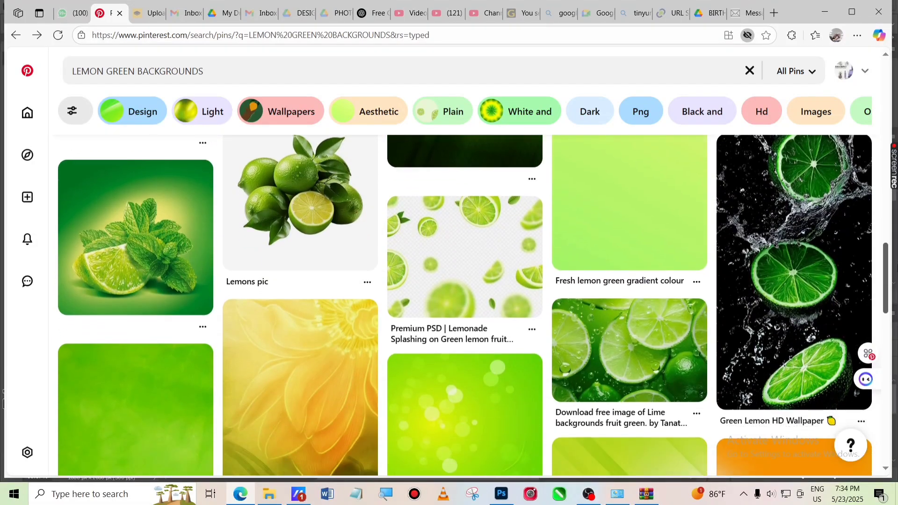
scroll(2, 402, down, 3)
scroll(3, 402, up, 5)
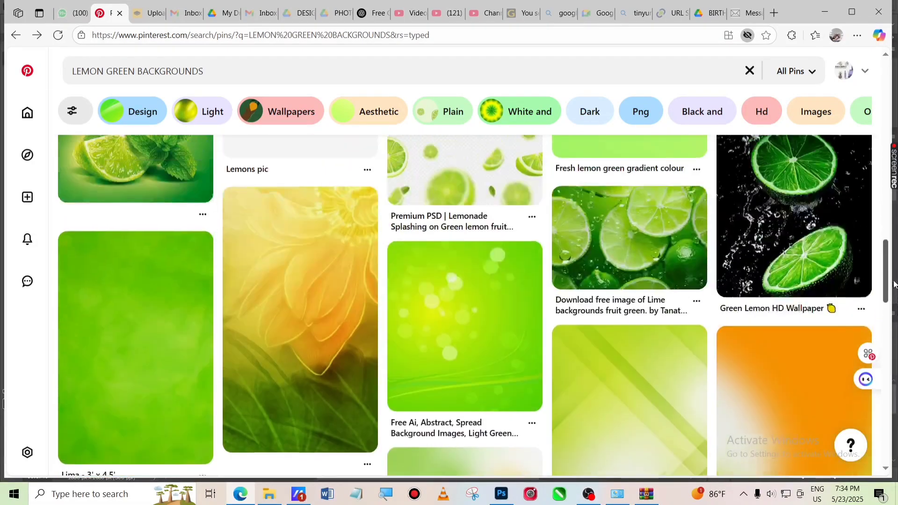
scroll(3, 403, down, 6)
scroll(2, 402, down, 7)
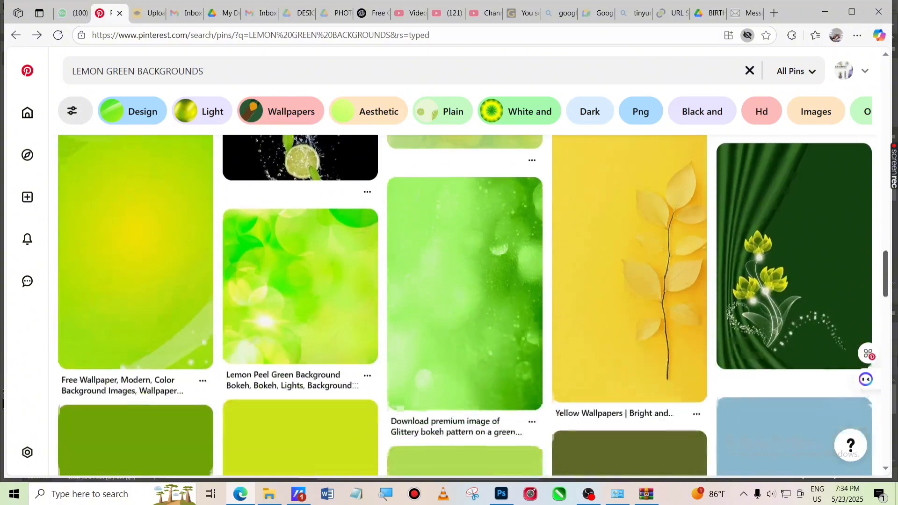
scroll(4, 402, down, 3)
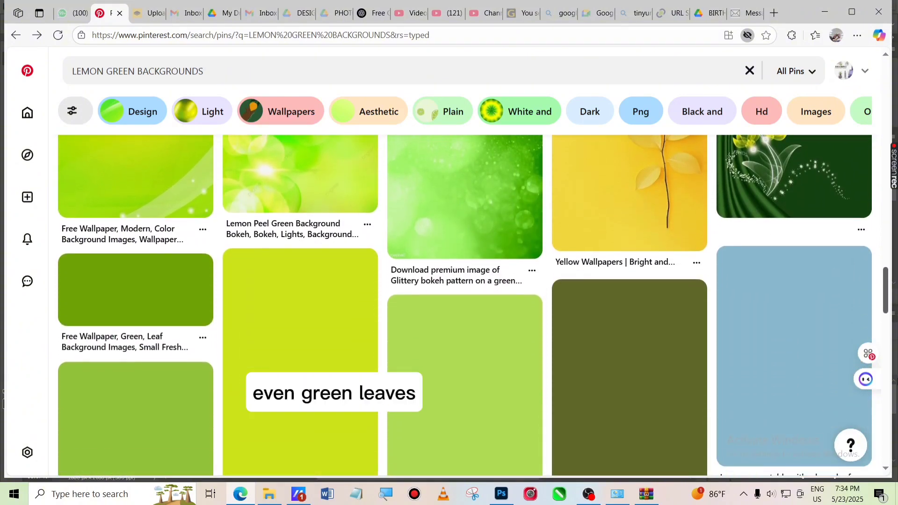
scroll(642, 378, up, 1)
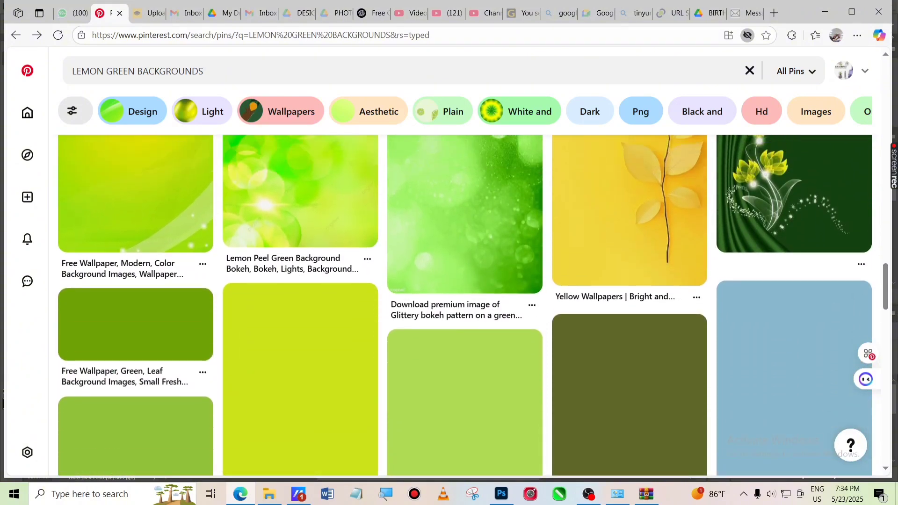
click(532, 313)
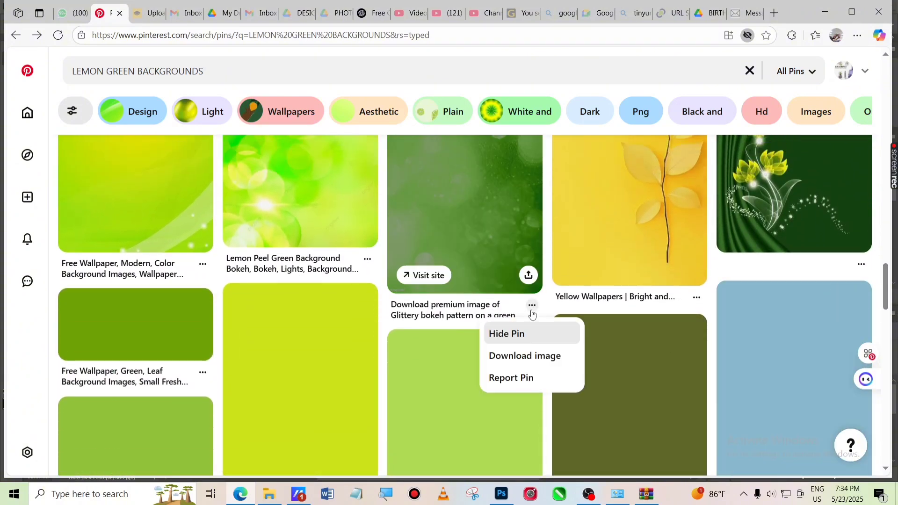
click(542, 358)
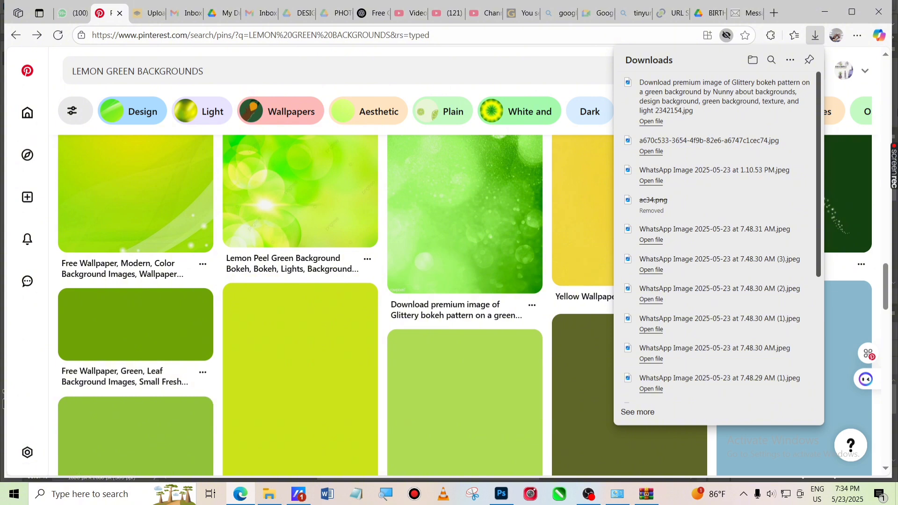
Narrow the Pinterest results to the Png category and look over the images
click(881, 135)
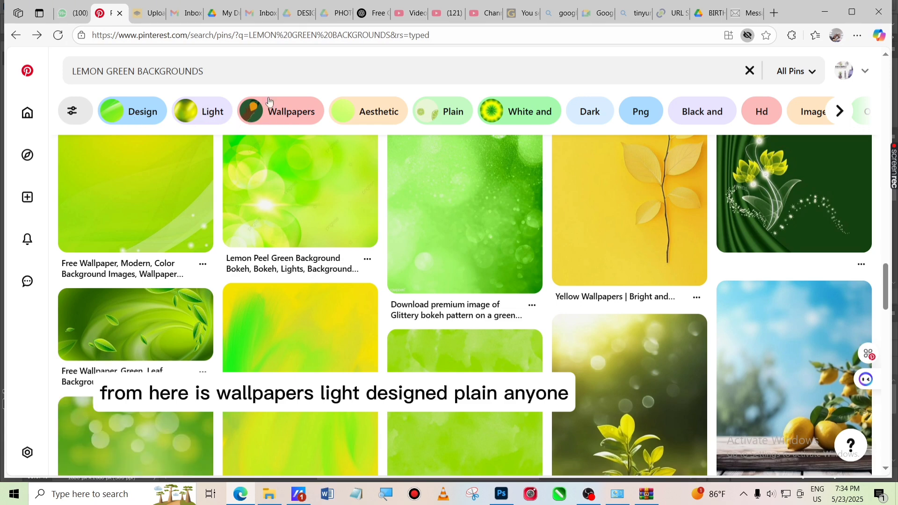
click(638, 118)
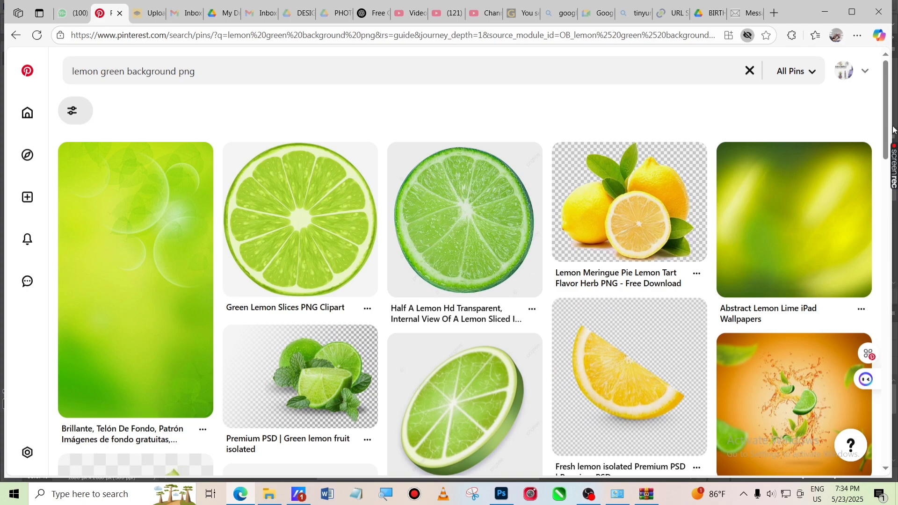
drag(889, 133, 891, 187)
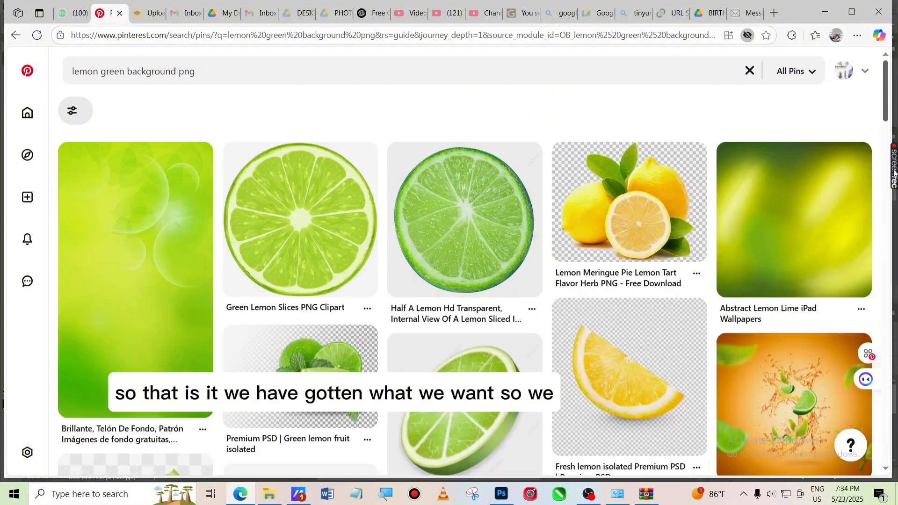
Disconnect the V2029 phone from the device network in Devices and Printers and return to Photoshop
click(617, 495)
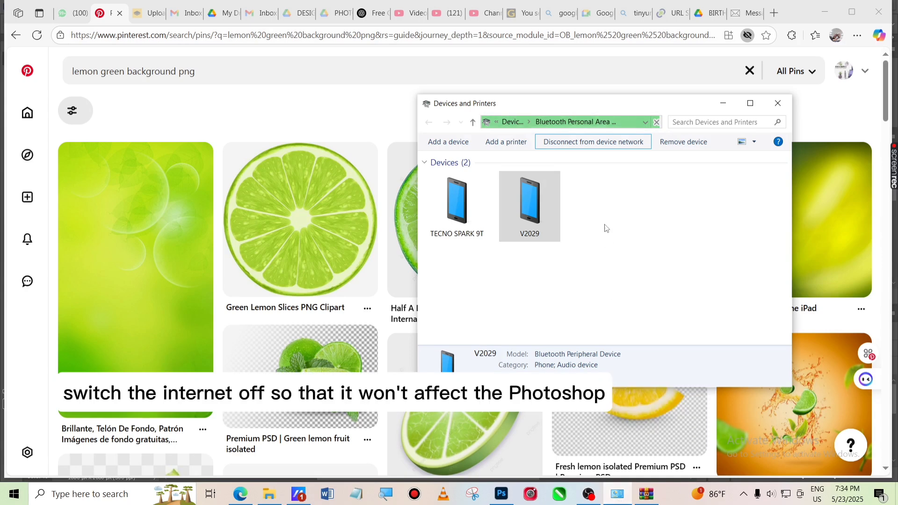
click(574, 143)
click(724, 104)
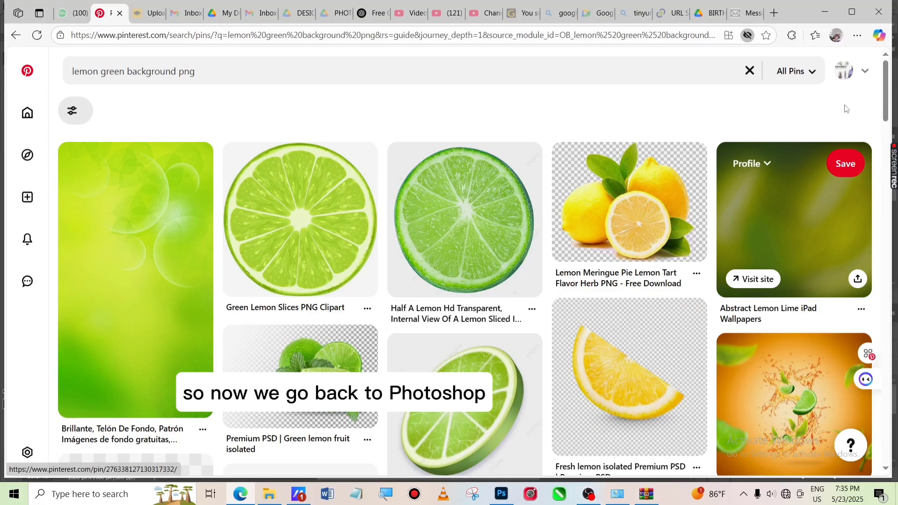
click(830, 17)
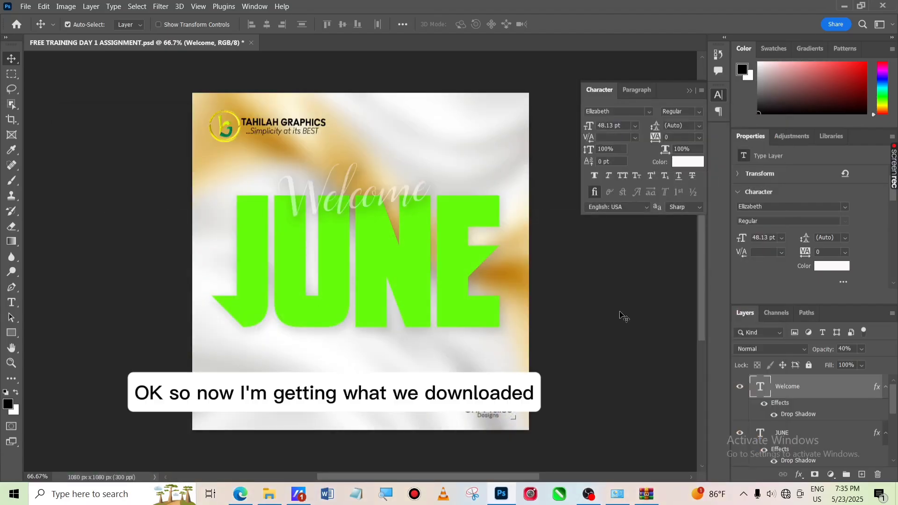
Place the bubbles-and-leaves image from the Downloads folder into the flyer and rotate it to about -91° so it lies horizontally
mouse_move(258, 503)
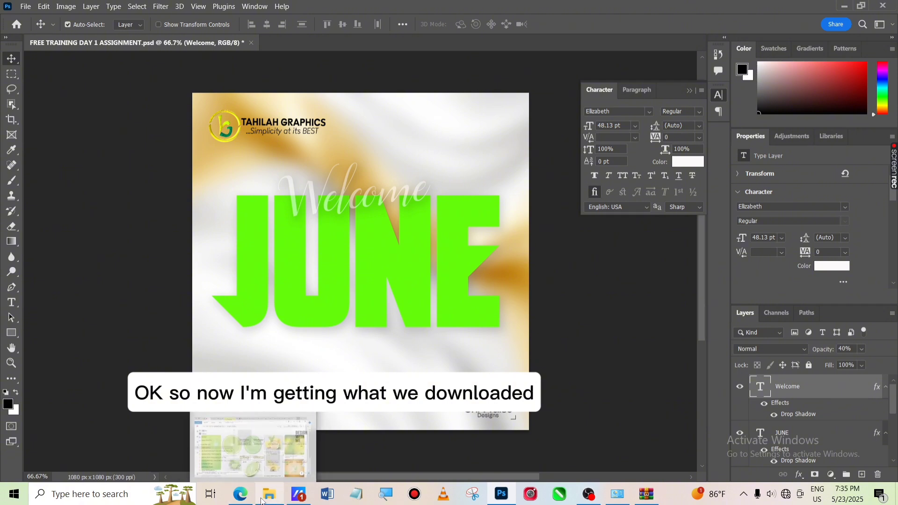
click(265, 501)
scroll(248, 200, up, 3)
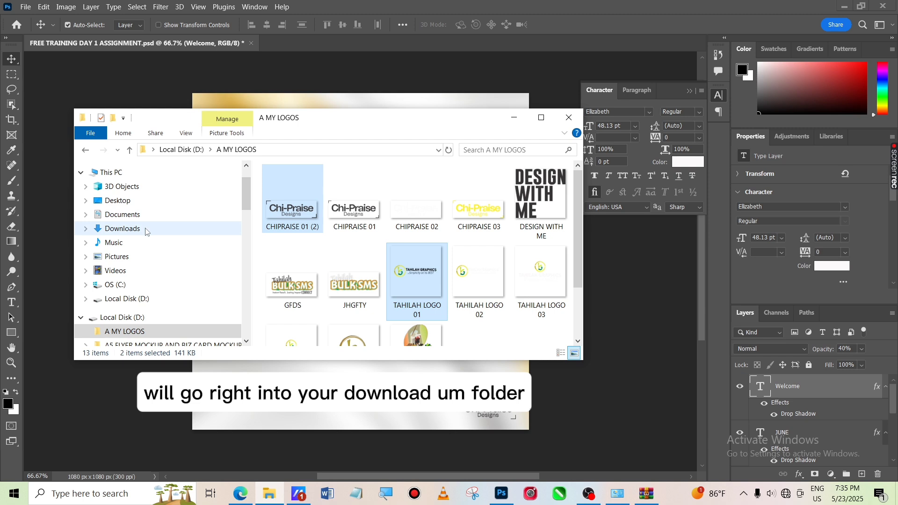
click(122, 229)
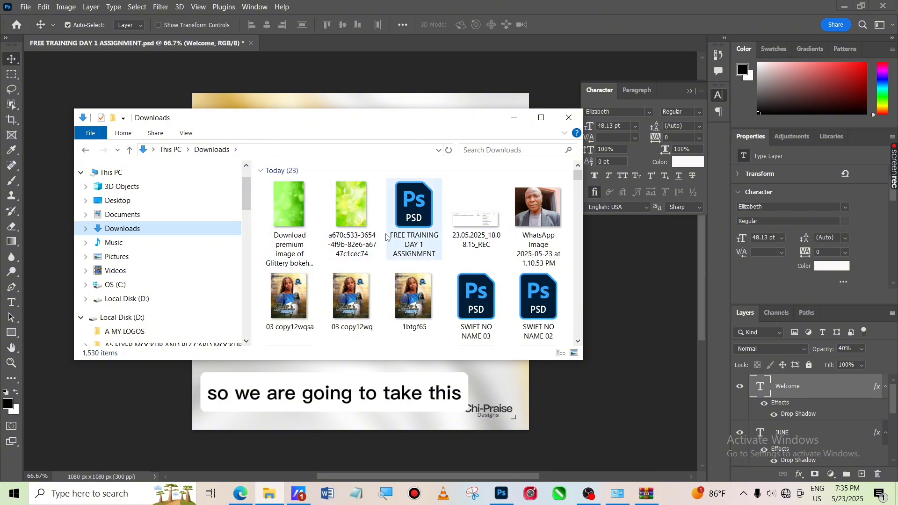
click(354, 224)
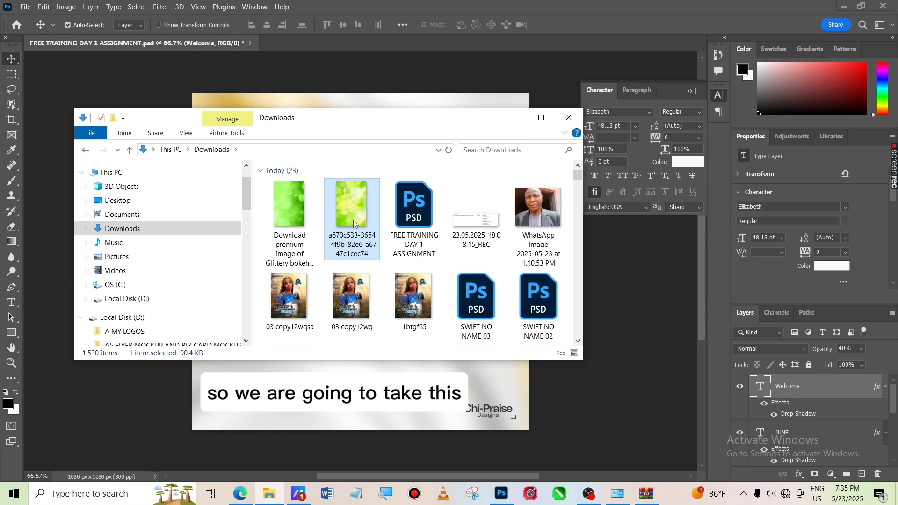
drag(354, 224, 377, 425)
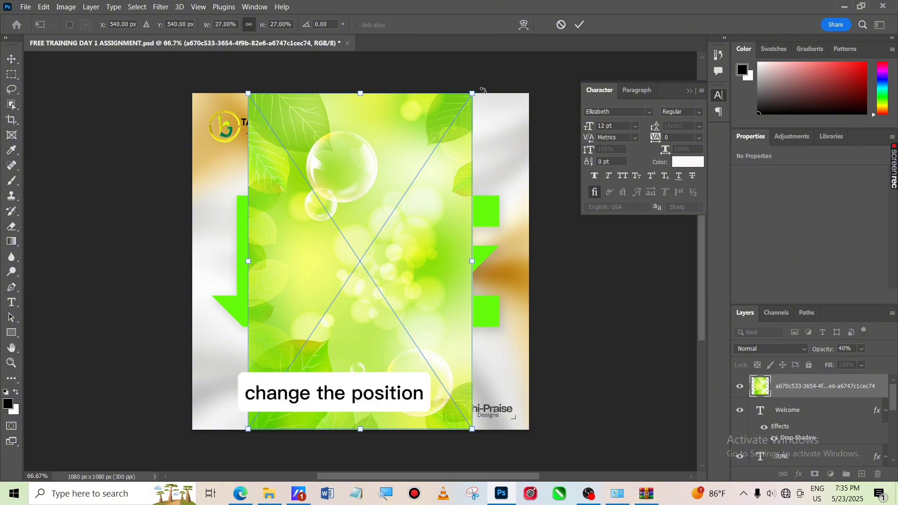
drag(483, 90, 204, 155)
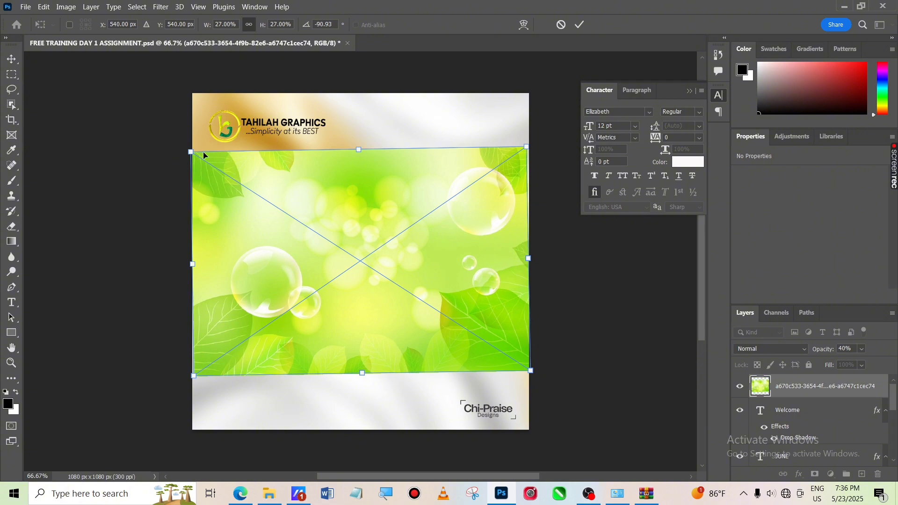
click(580, 25)
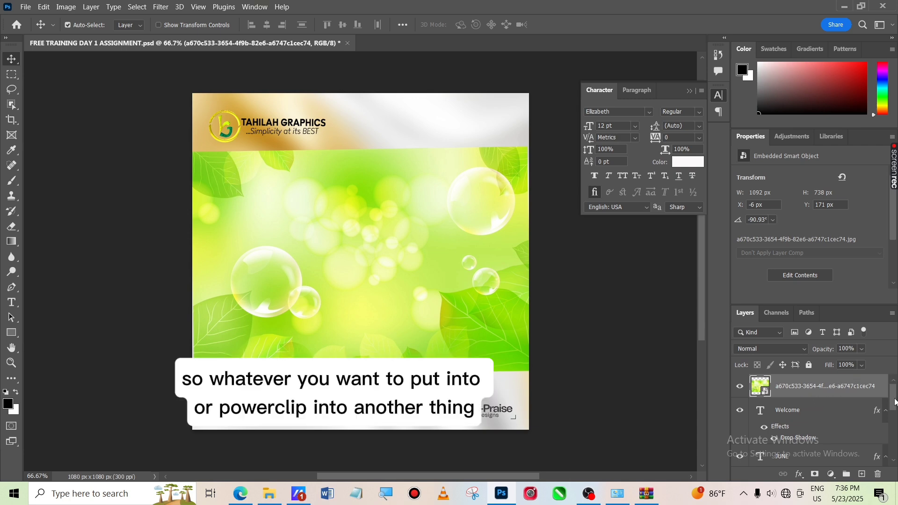
Move the green image layer directly above the JUNE text layer, clip it to JUNE with a clipping mask and deselect it
drag(895, 401, 895, 421)
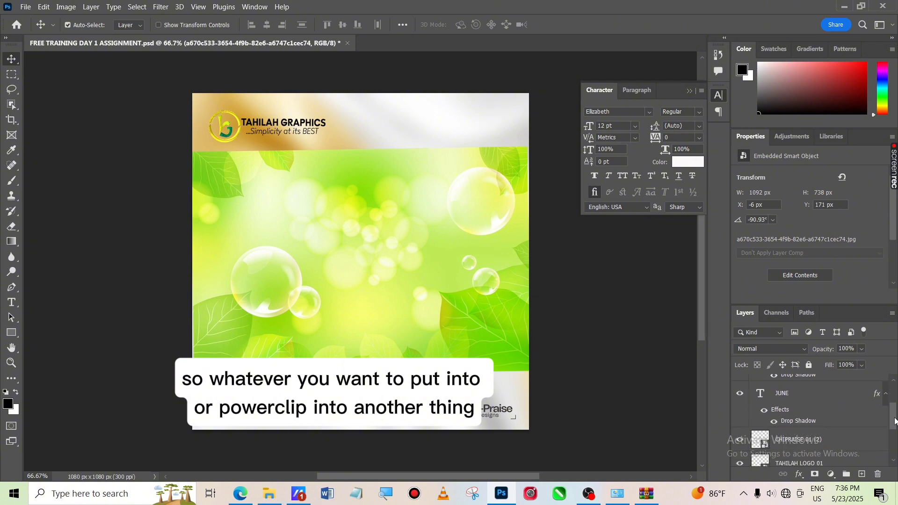
drag(895, 421, 895, 420)
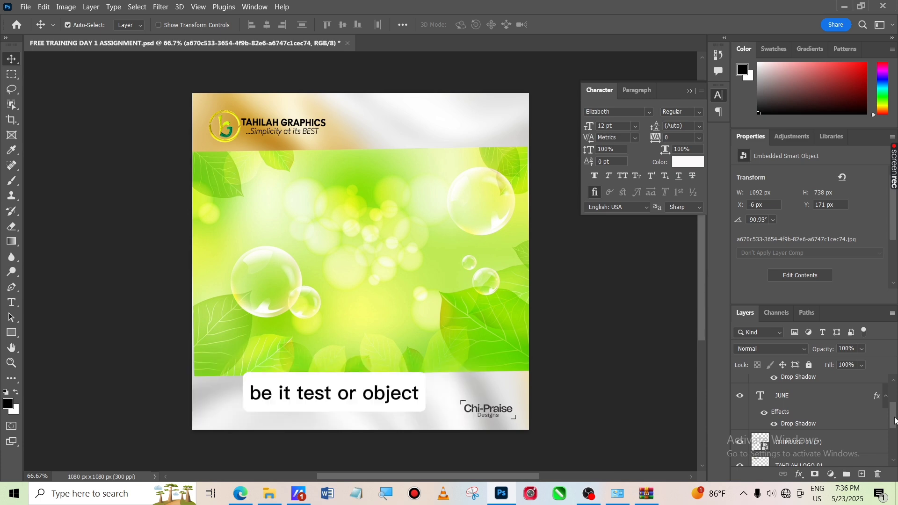
drag(896, 421, 895, 413)
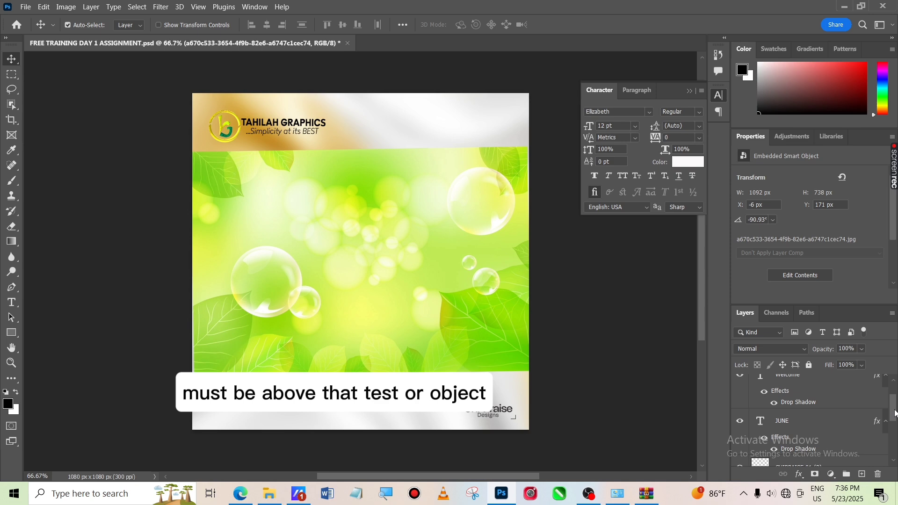
drag(895, 414, 895, 406)
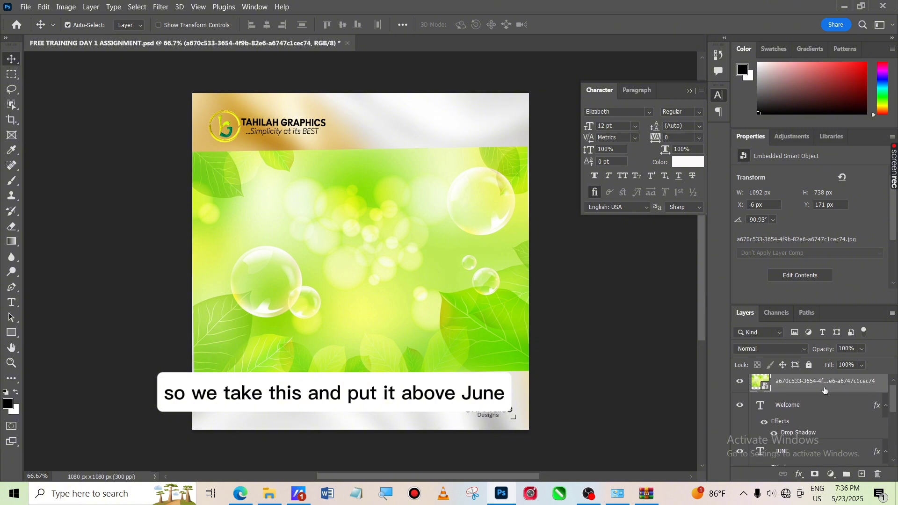
drag(825, 390, 825, 446)
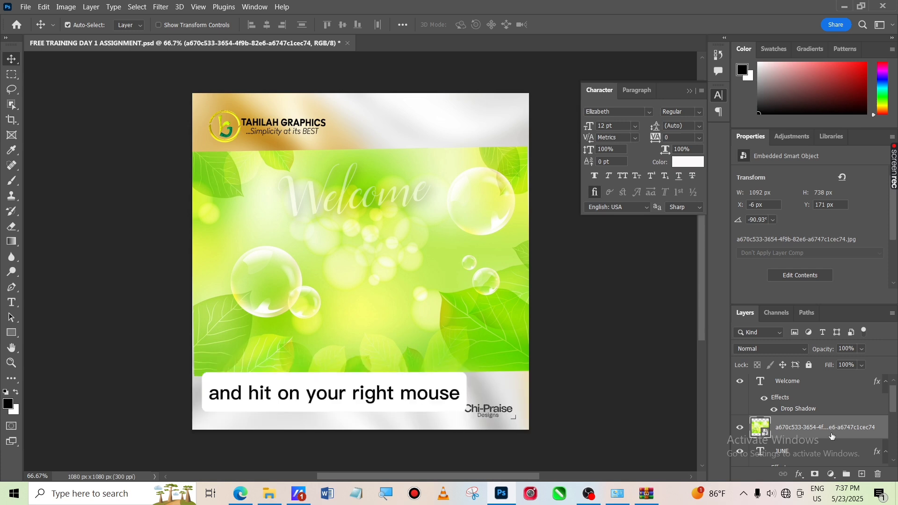
right_click(831, 436)
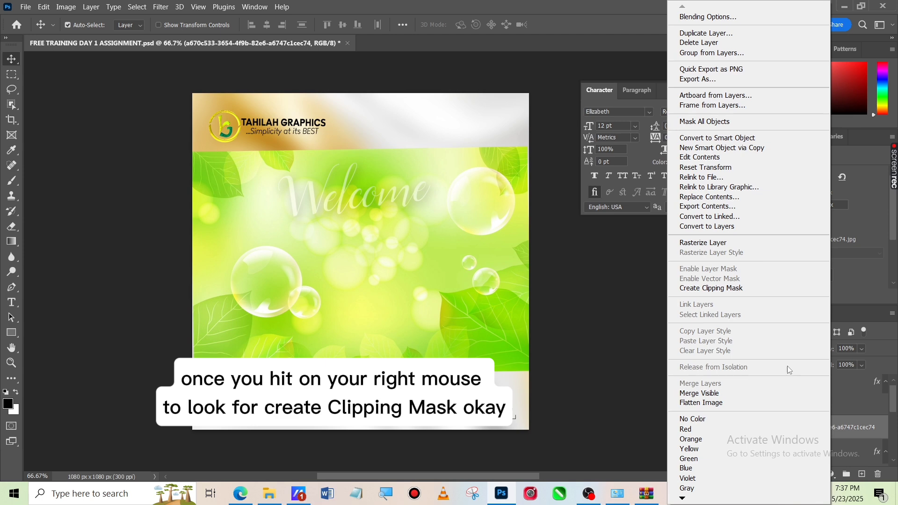
click(741, 289)
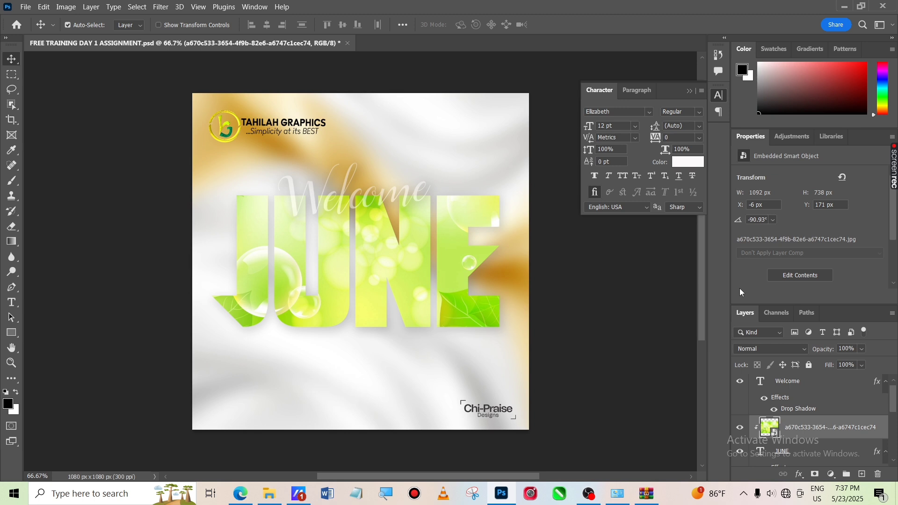
click(653, 330)
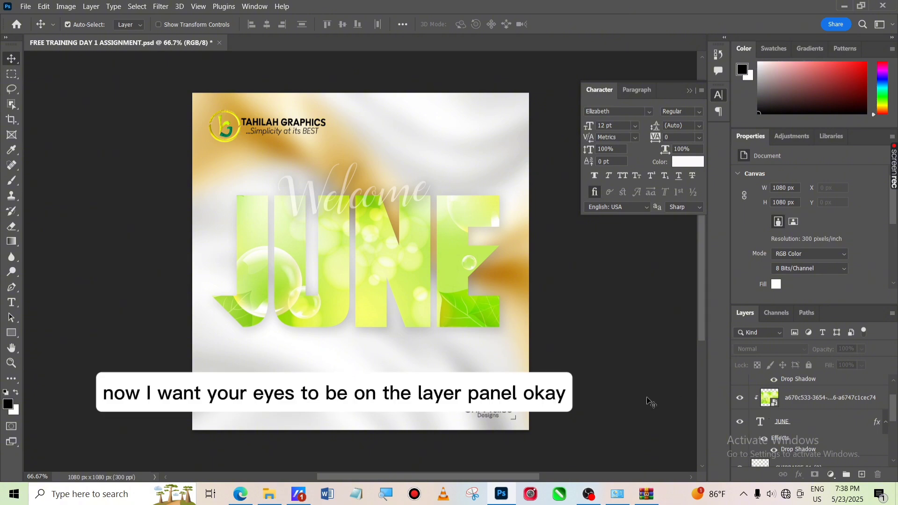
Magnify the screen to 200% with Magnifier and examine the clipped image above the JUNE layer in the layer stack
click(386, 495)
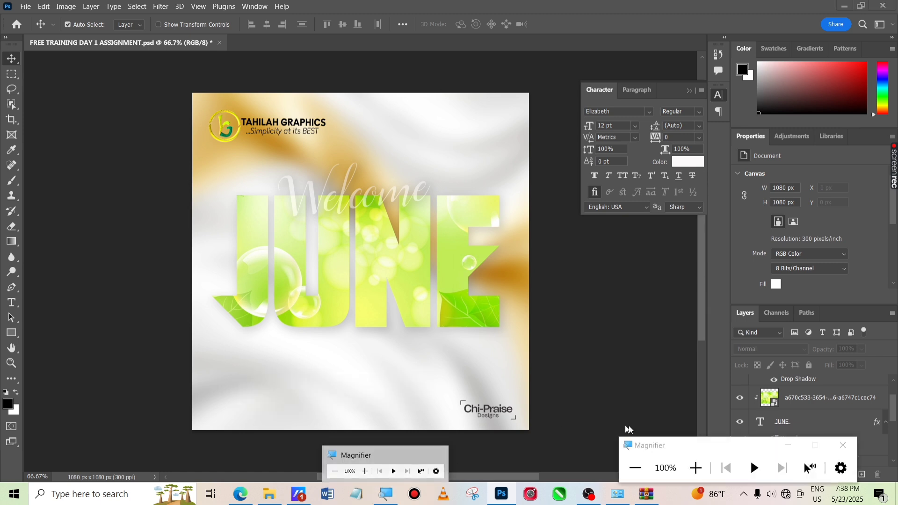
click(697, 467)
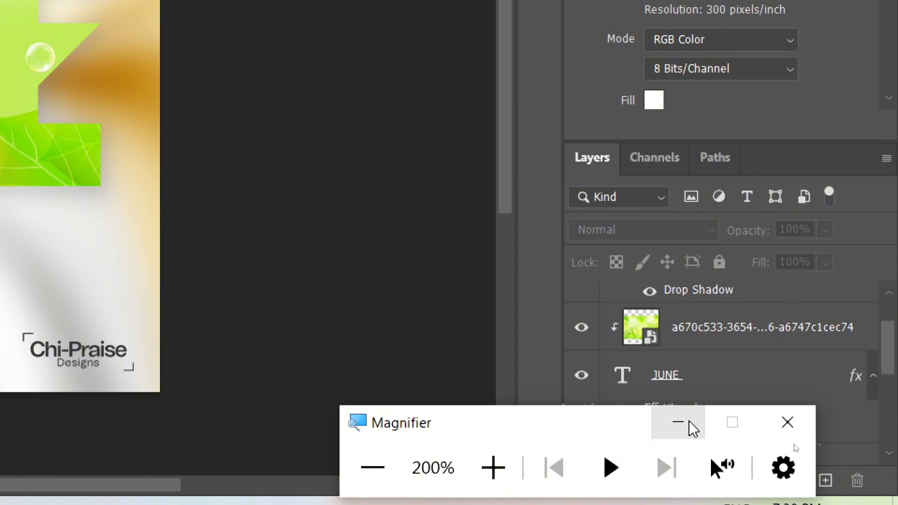
click(885, 341)
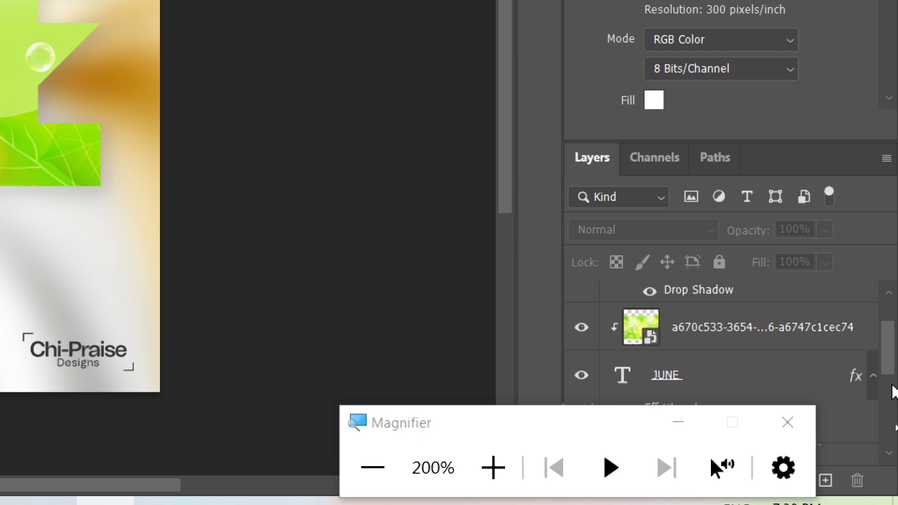
mouse_move(890, 357)
mouse_down()
mouse_move(890, 401)
mouse_move(888, 356)
mouse_up()
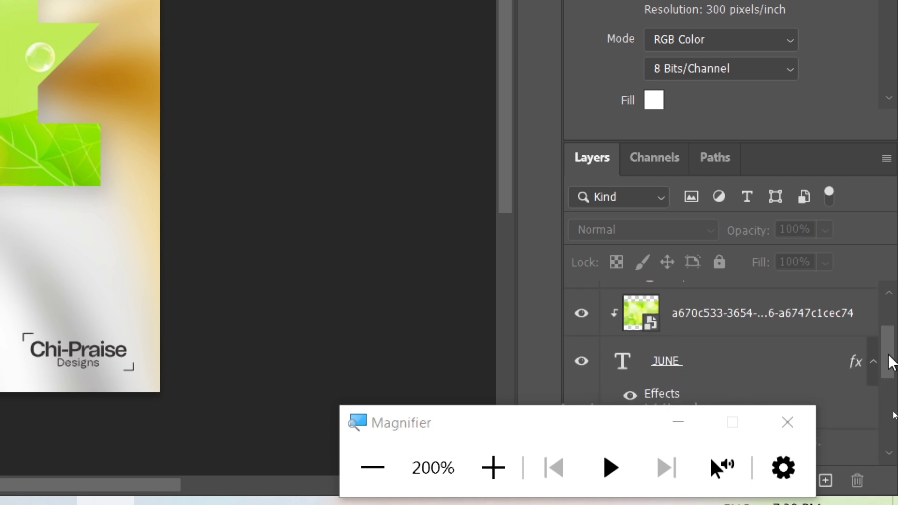
Darken the green image clipped to JUNE with Brightness/Contrast, setting brightness to -83 and contrast to 33
drag(601, 418, 313, 438)
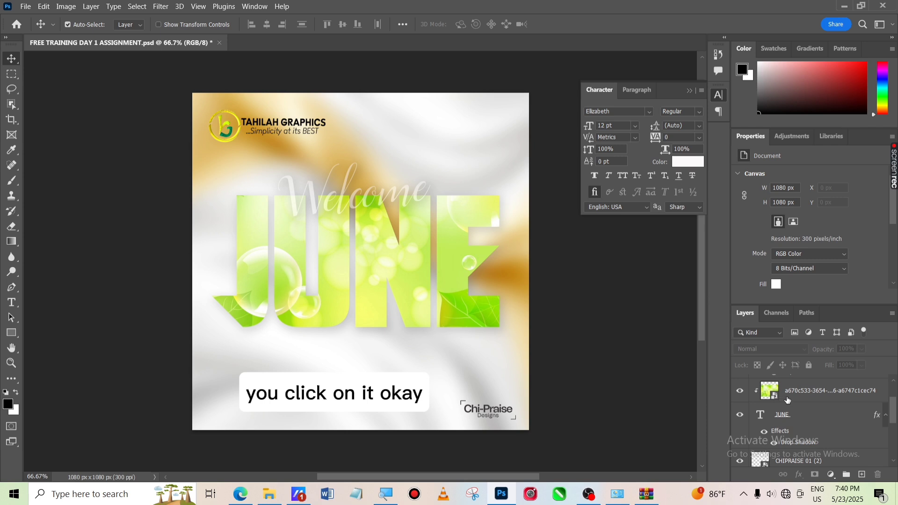
click(805, 398)
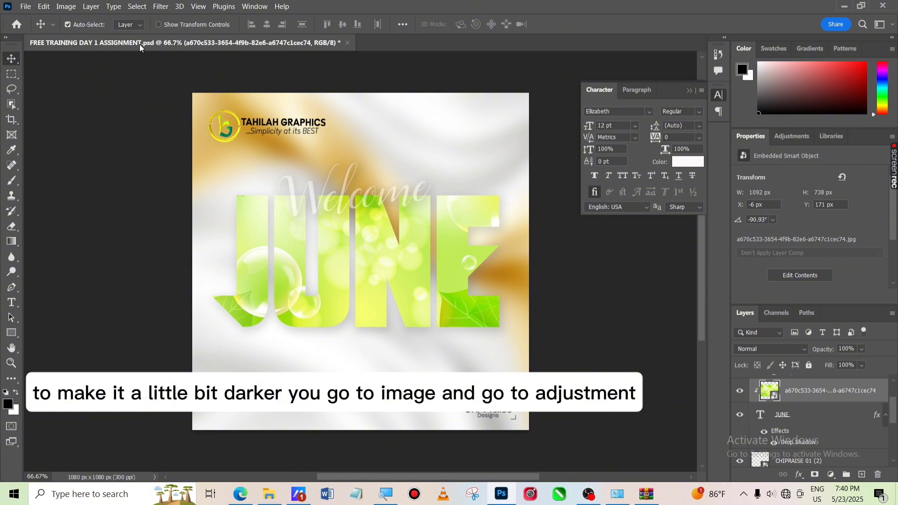
click(63, 7)
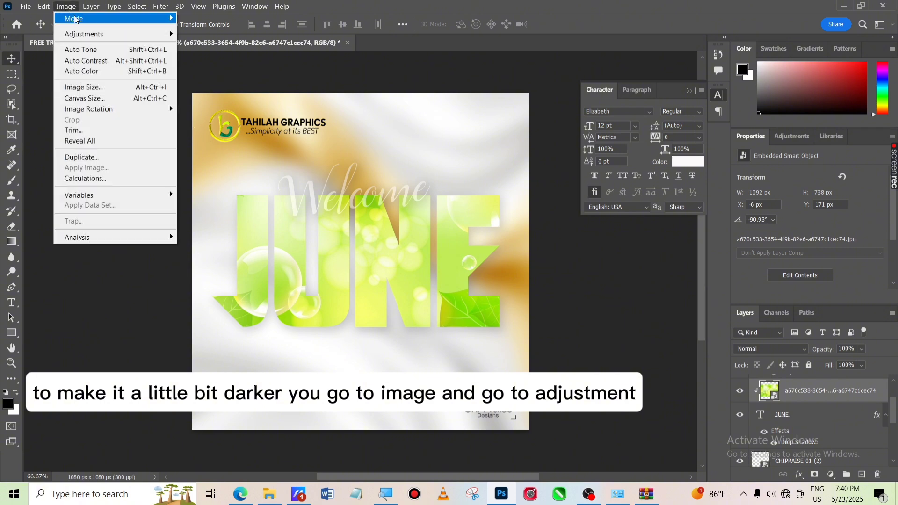
mouse_move(89, 33)
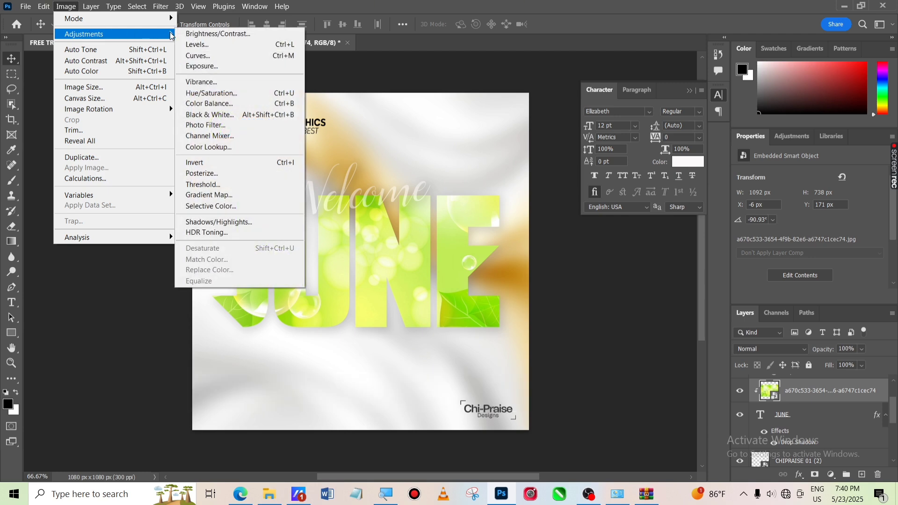
click(216, 34)
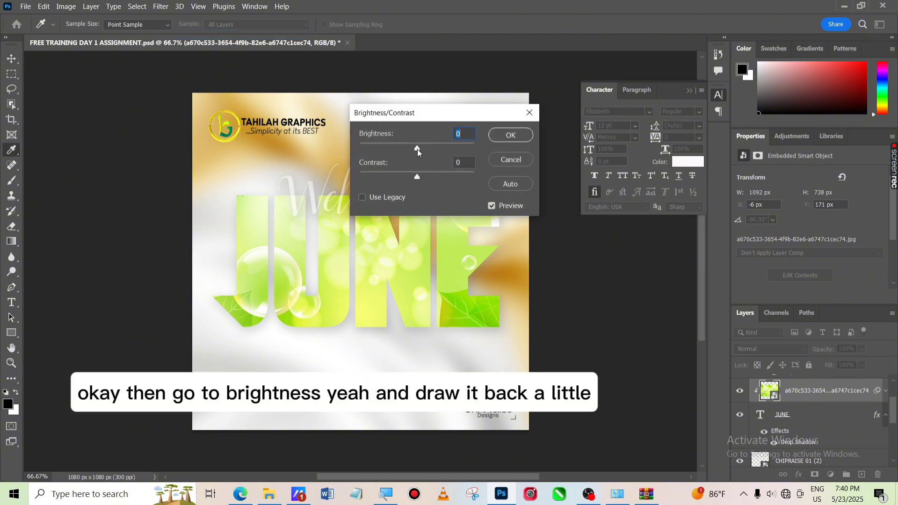
drag(418, 150, 408, 150)
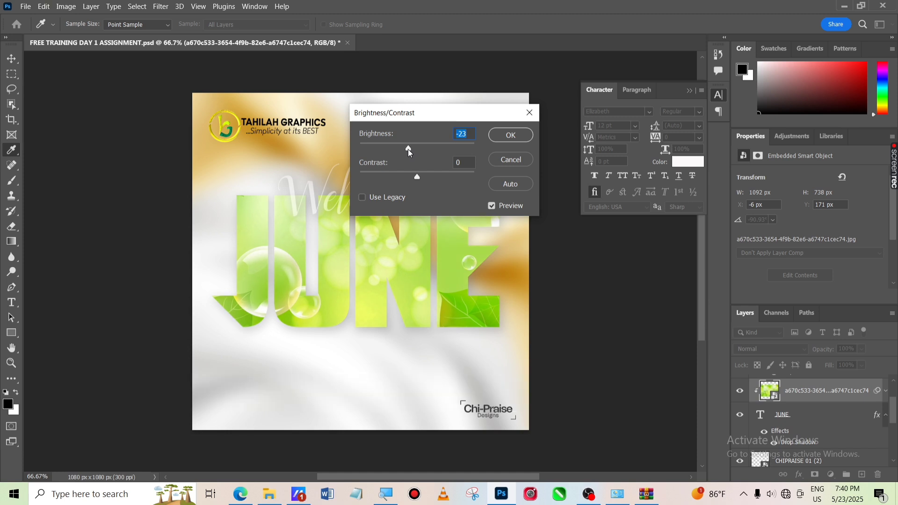
drag(408, 148, 386, 151)
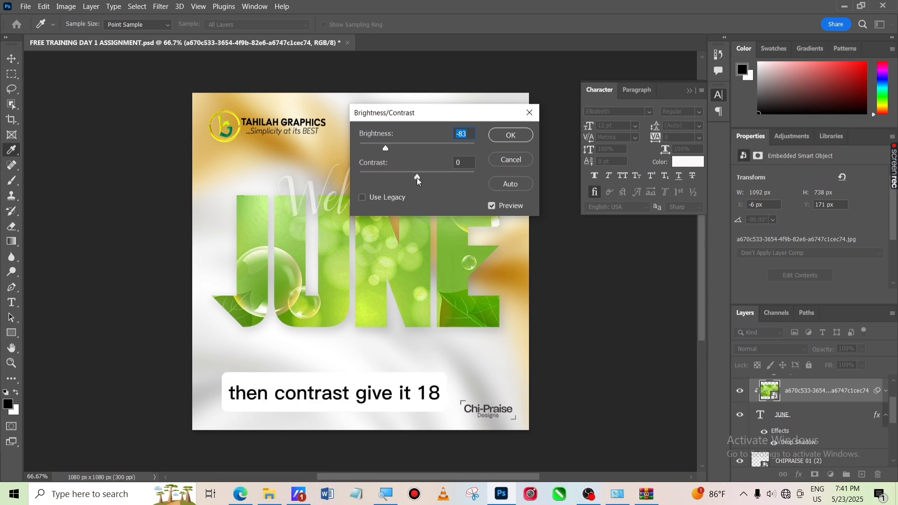
drag(416, 177, 437, 204)
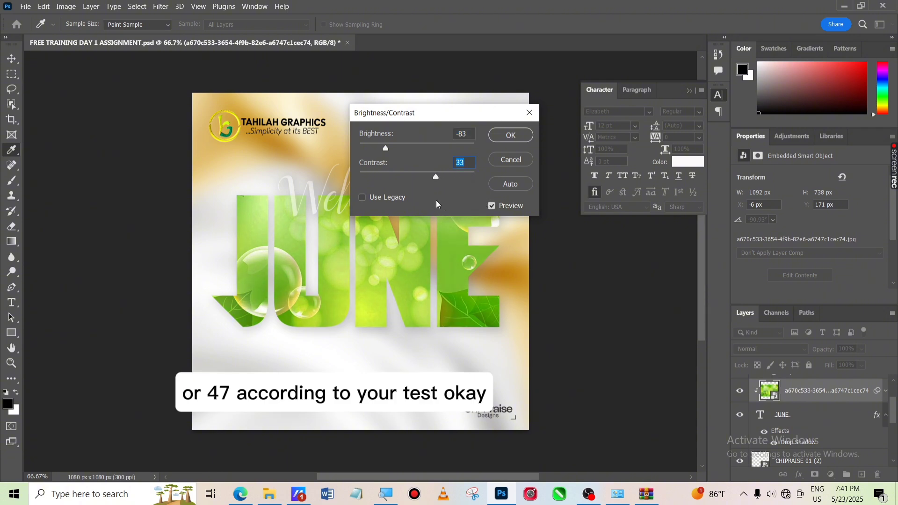
click(515, 137)
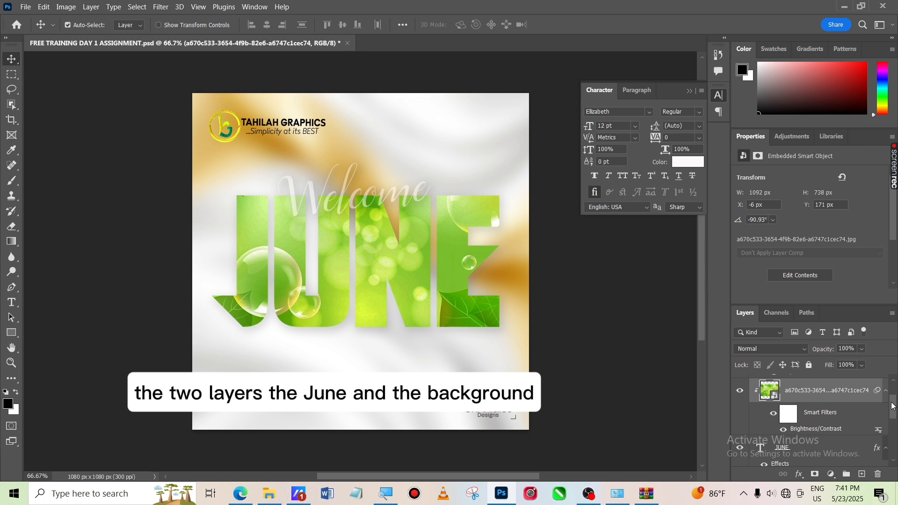
Select the JUNE text layer together with its clipped green image layer and convert both into one smart object
drag(892, 406, 893, 426)
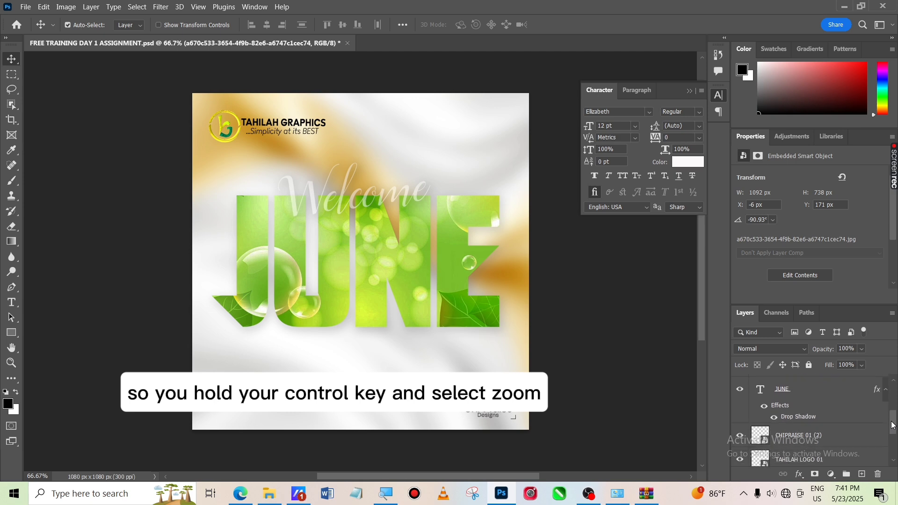
key(ctrl)
ctrl+click(819, 396)
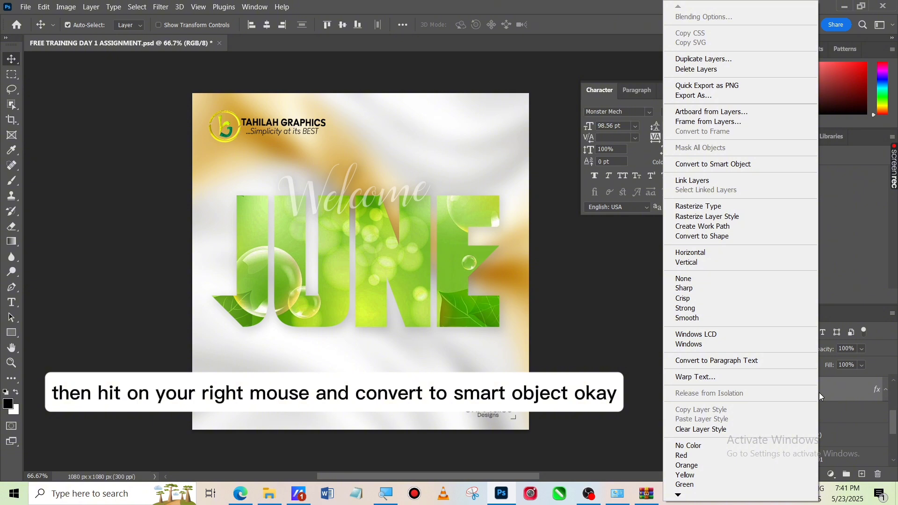
click(725, 169)
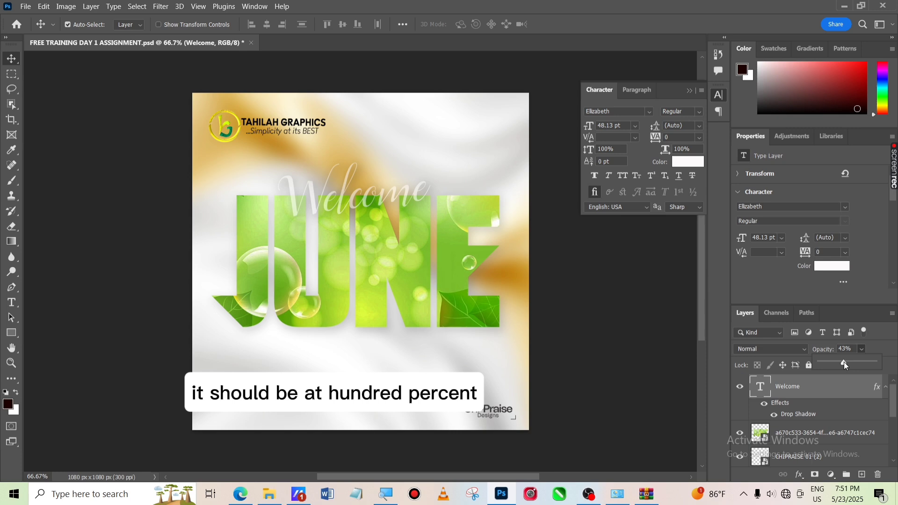
Raise the Welcome text layer's opacity to 100% and scale the text up to about 113%
drag(846, 365, 871, 368)
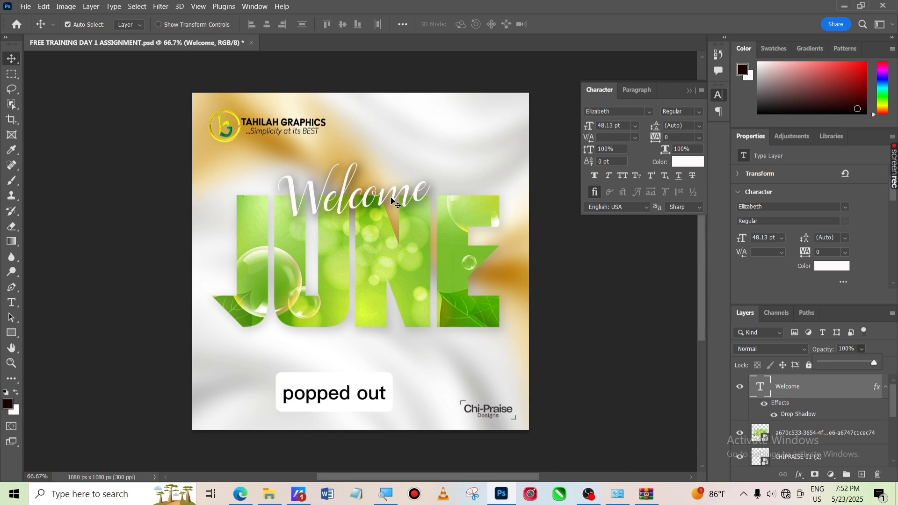
click(583, 328)
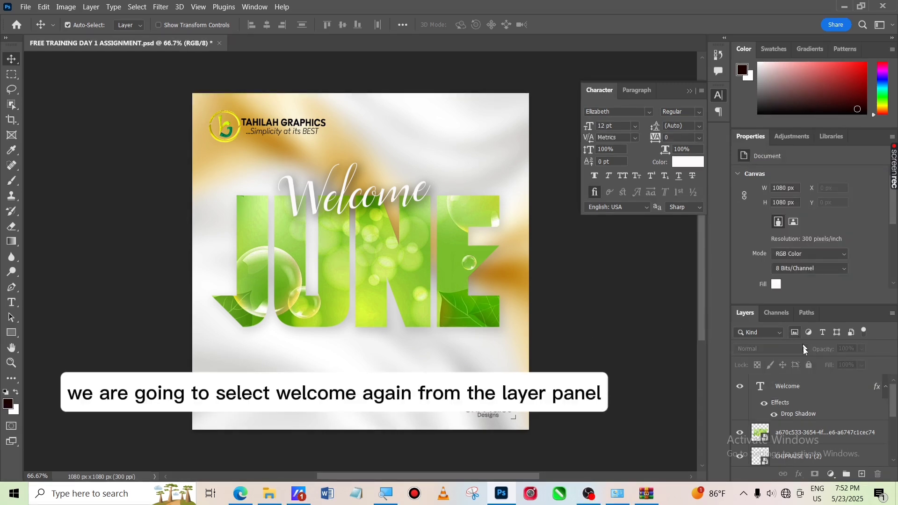
click(811, 389)
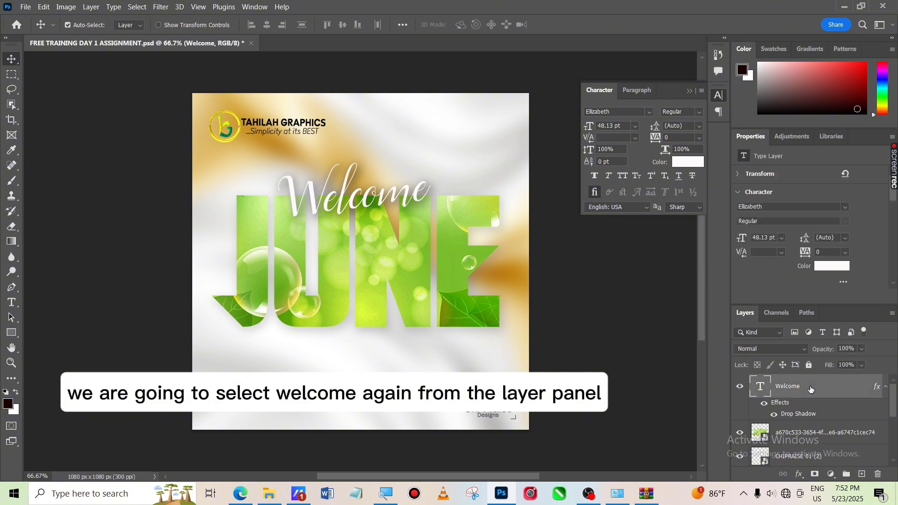
key(ctrl)
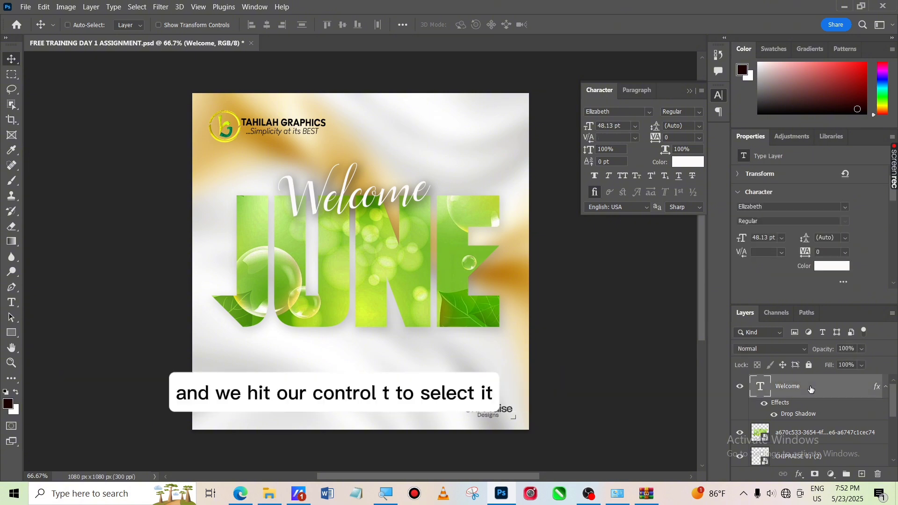
key(ctrl+t)
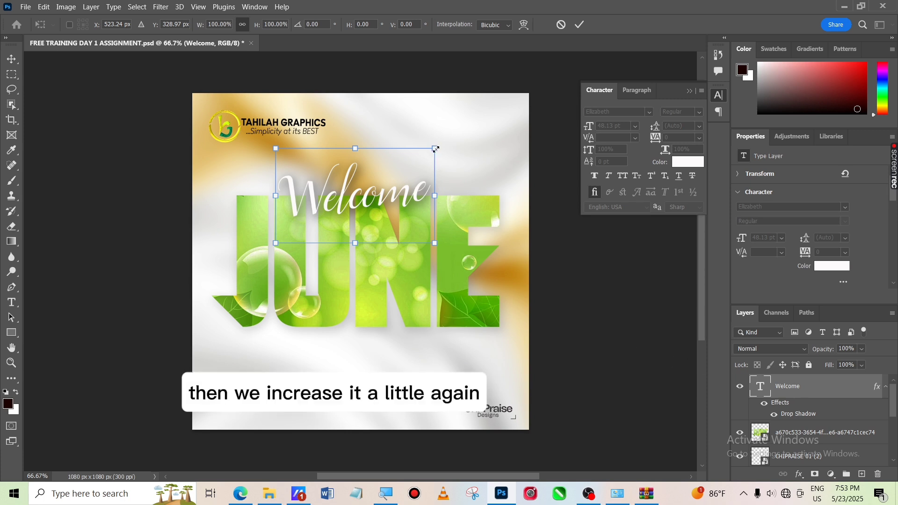
drag(436, 149, 456, 135)
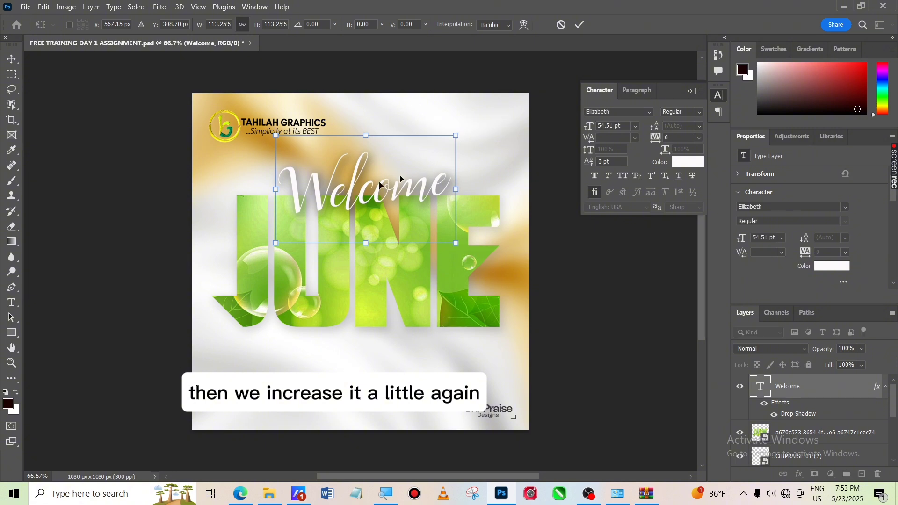
key(Return)
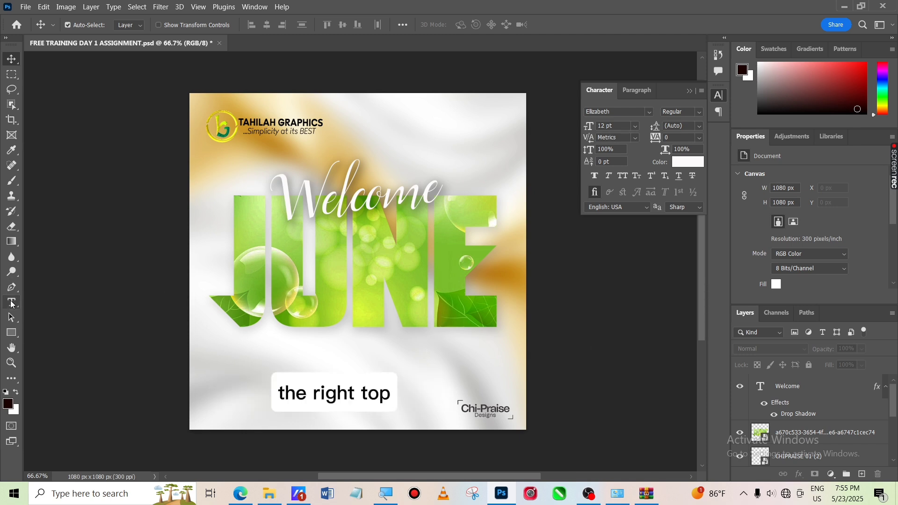
Start a new text line in the empty area below JUNE and filter the available fonts to Sans Serif
click(12, 303)
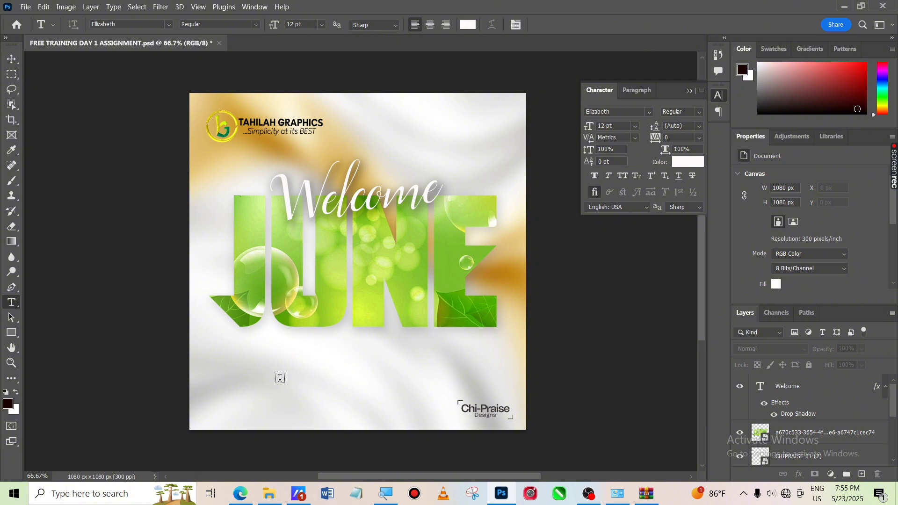
click(280, 378)
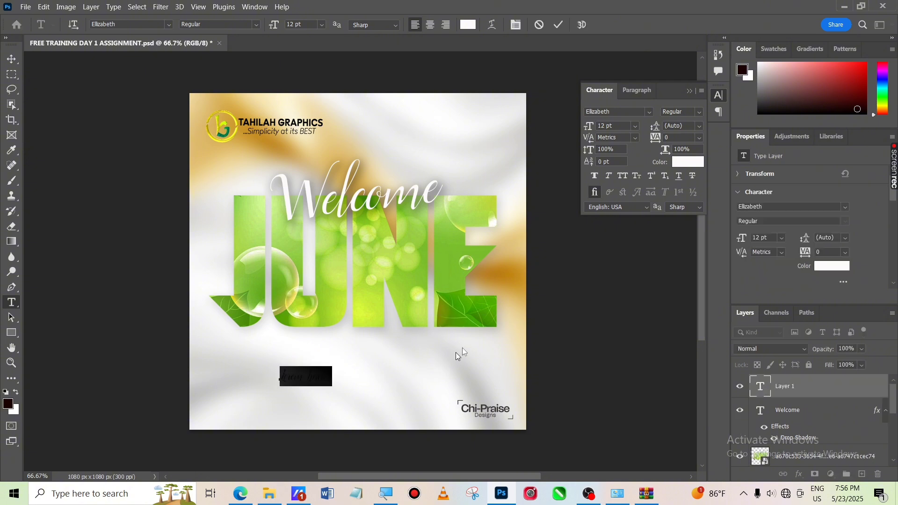
click(649, 113)
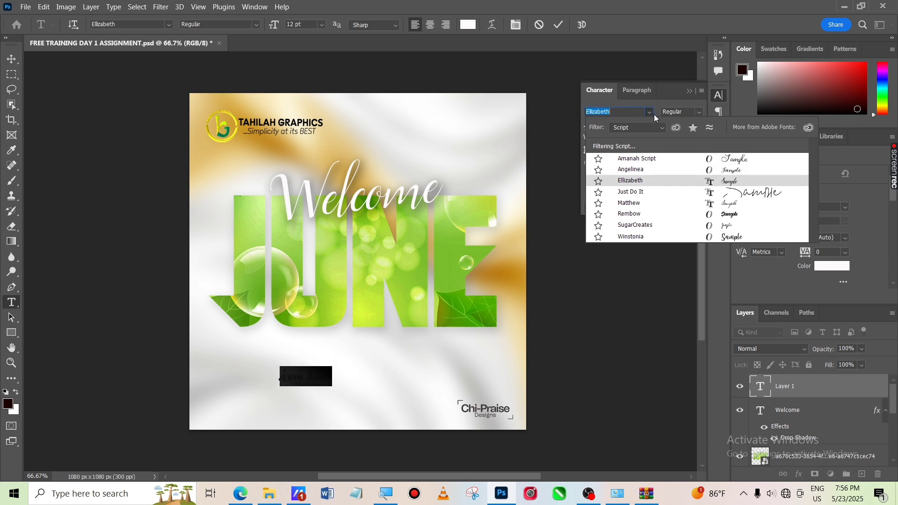
click(662, 127)
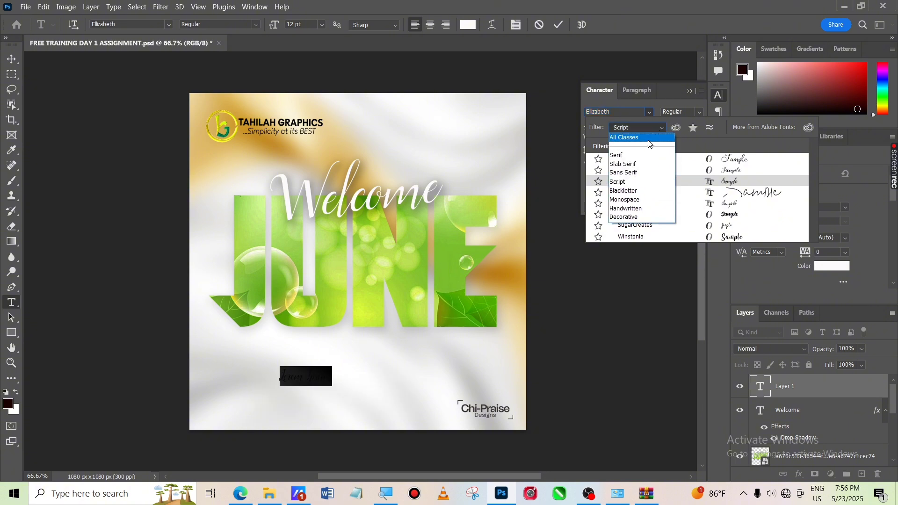
click(643, 173)
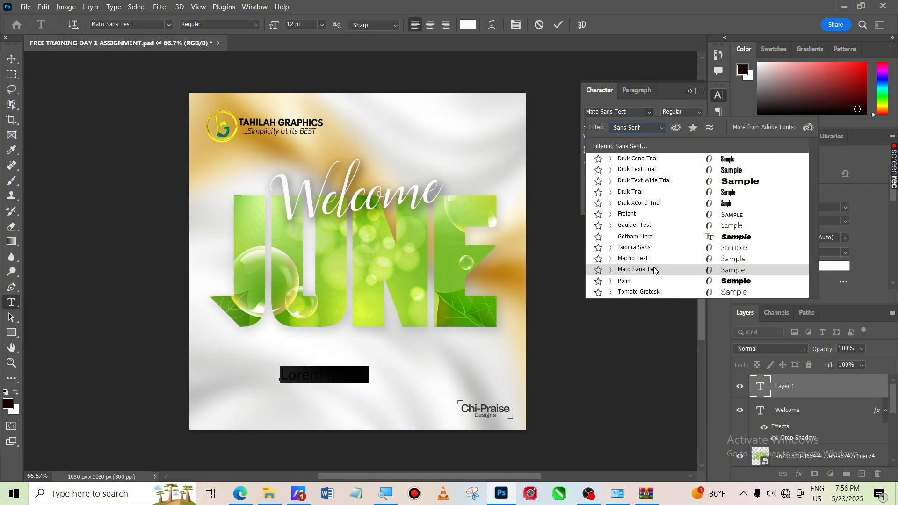
Try the Gotham Ultra font on the new text line and check its available styles
click(652, 239)
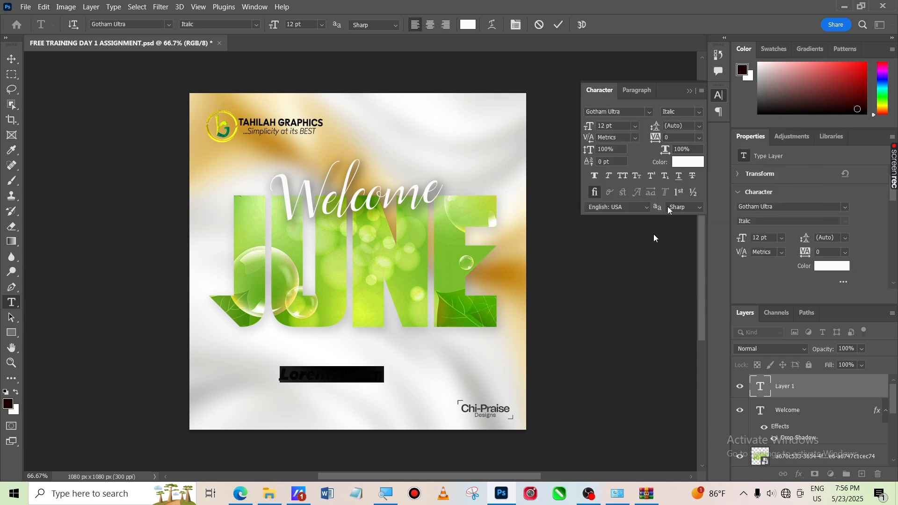
click(700, 112)
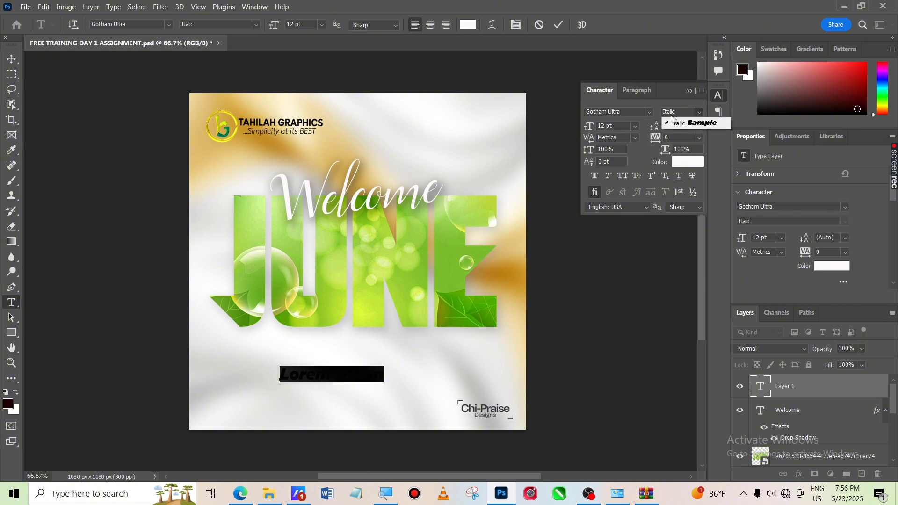
click(648, 115)
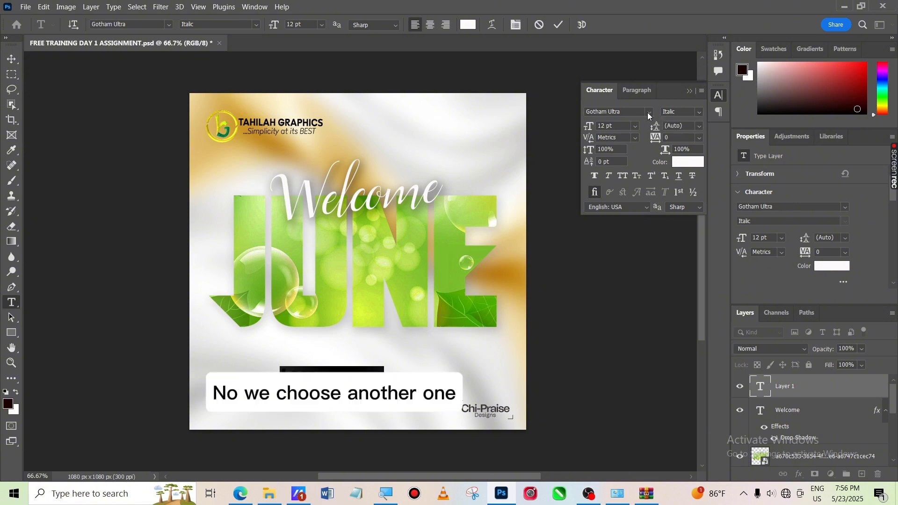
Set the new text line's font to Isidora Sans in the Medium style
click(649, 115)
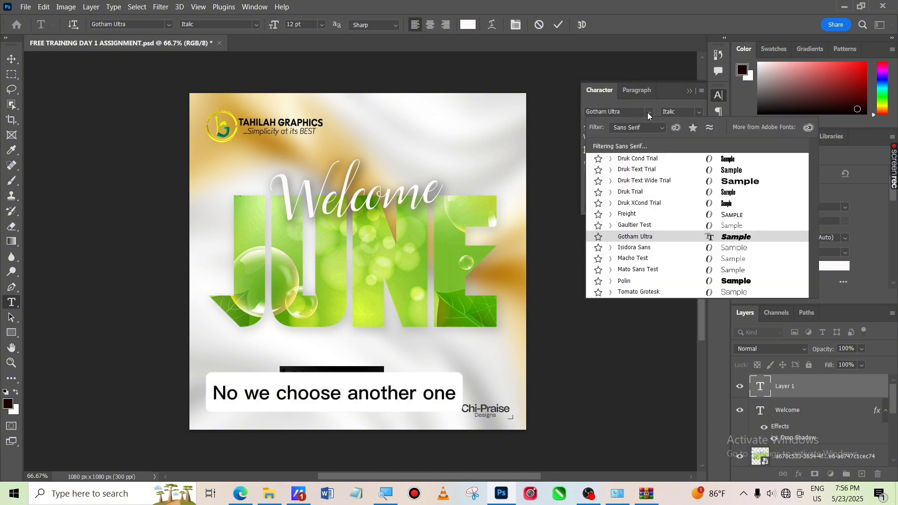
click(656, 248)
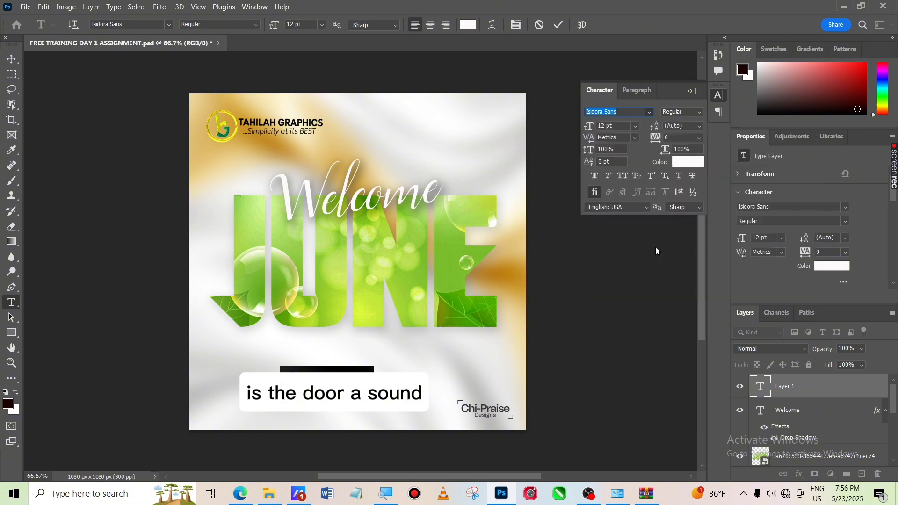
click(699, 112)
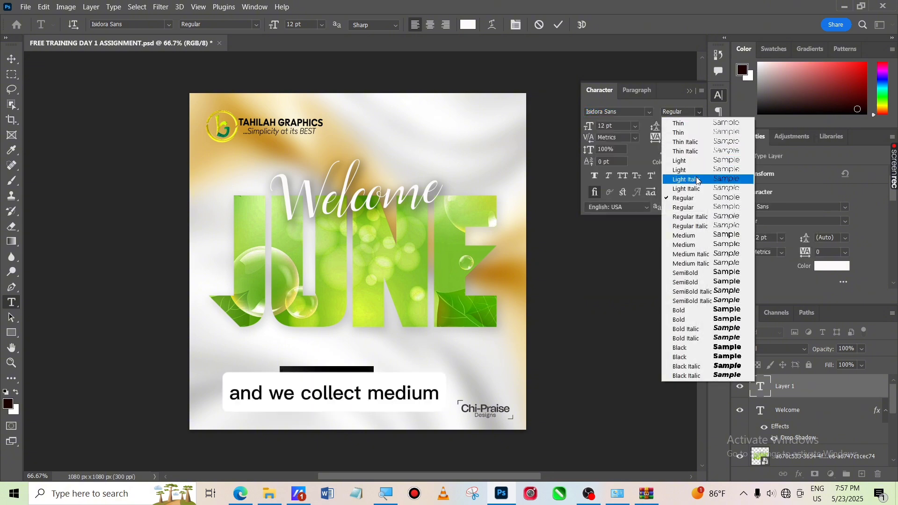
click(699, 247)
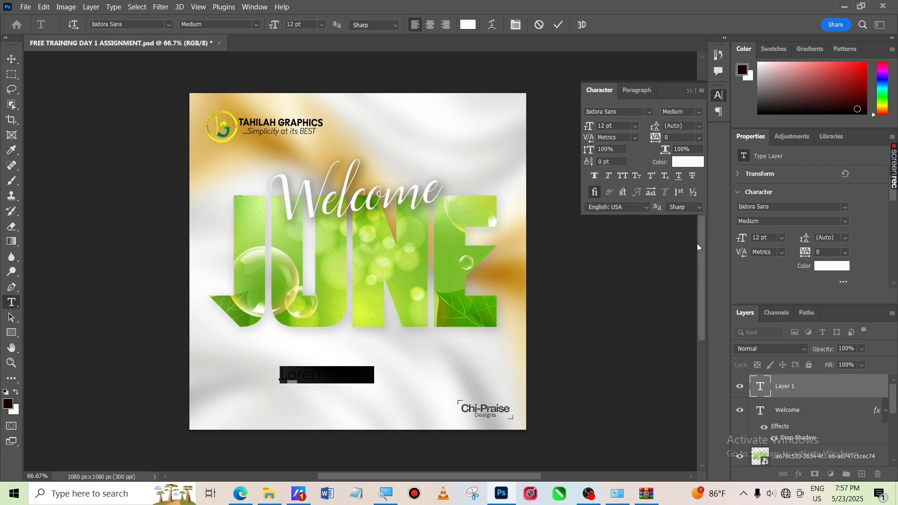
Enter "FREASH MONTH" as the text line below JUNE and commit it
text(FREA)
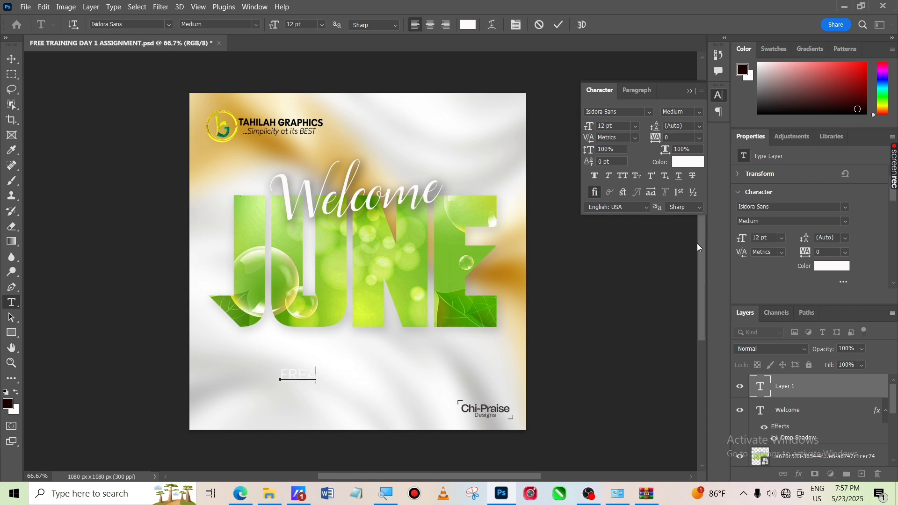
text(TH)
text(MO)
text(NTH)
click(555, 27)
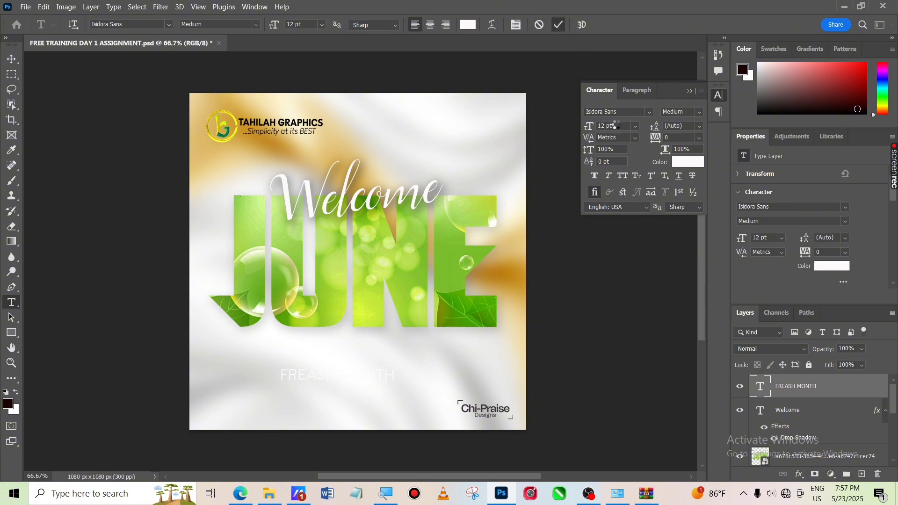
Change the color of the FREASH MONTH text below JUNE to near-black 060606
click(682, 162)
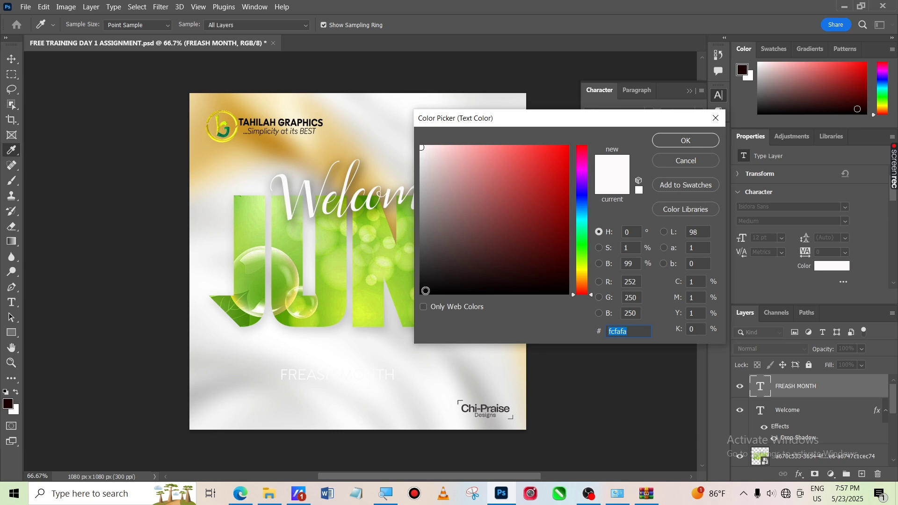
click(426, 291)
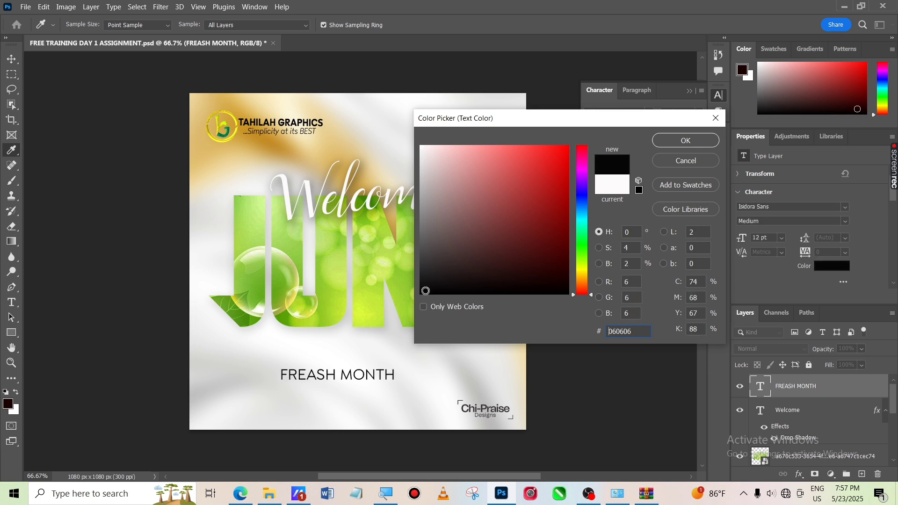
click(673, 145)
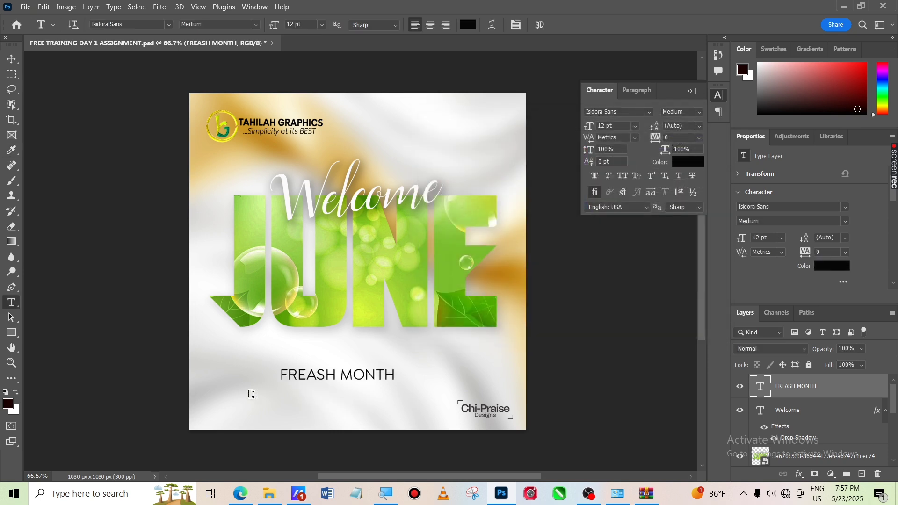
Correct the misspelled word FREASH in the caption to "FRESH"
click(319, 376)
key(BackSpace)
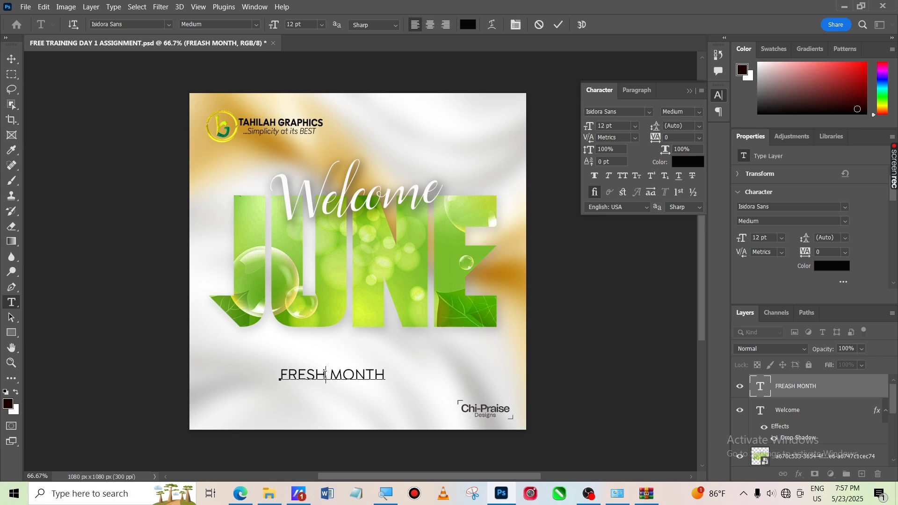
key(BackSpace)
key(BackSpace)
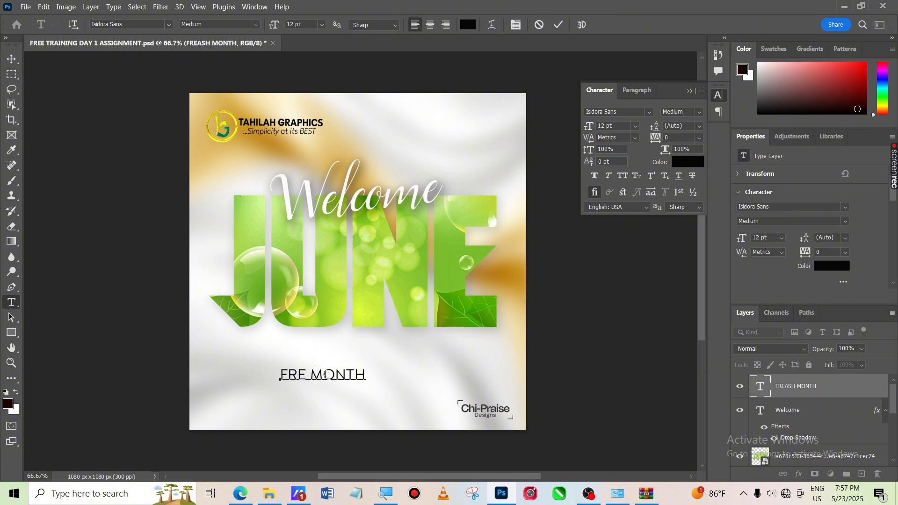
text(SH)
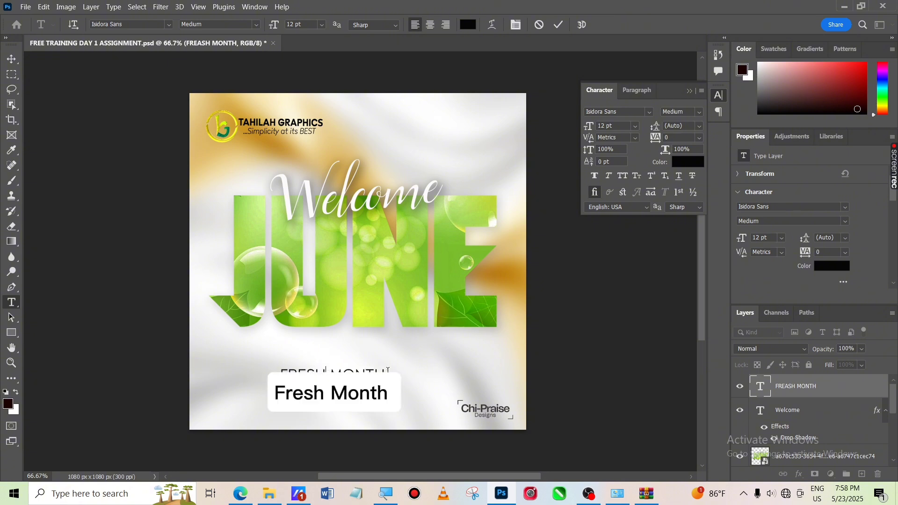
Extend the caption's first line after MONTH with "...FRESH DESIGNS"
click(382, 374)
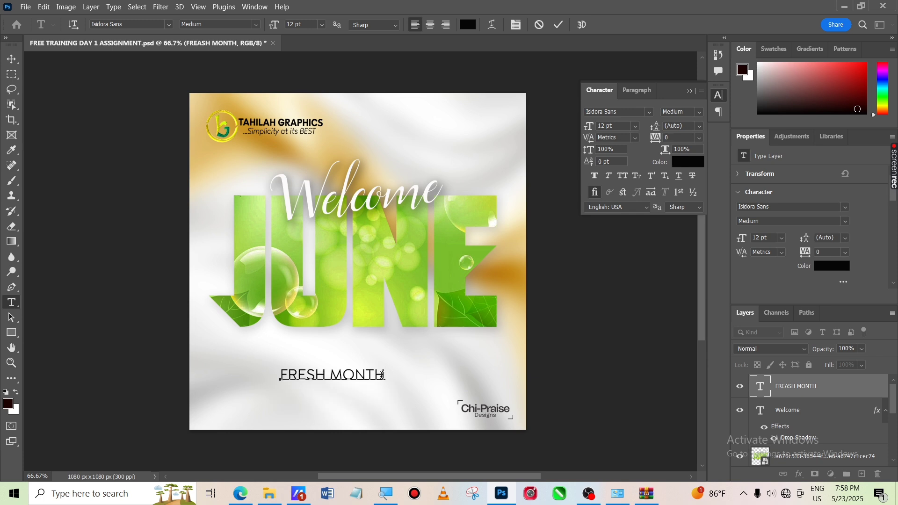
text(...FRES H DES)
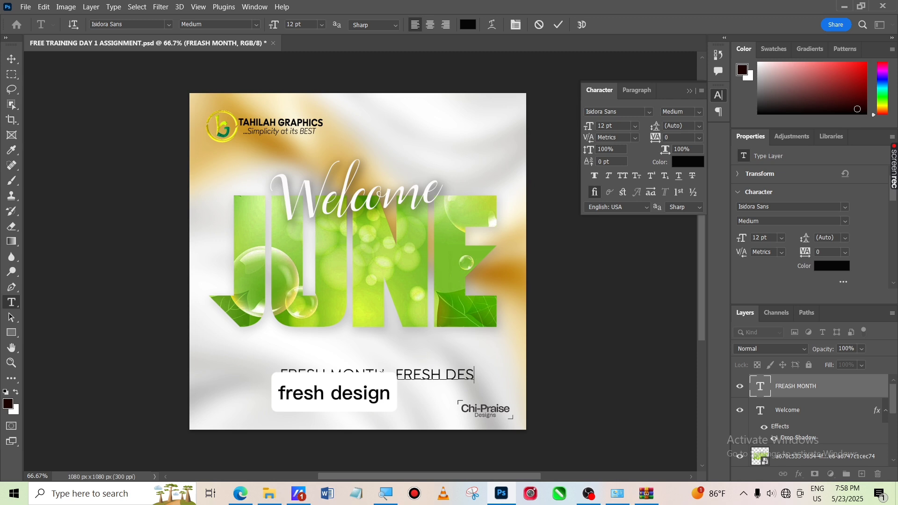
text(IGNS)
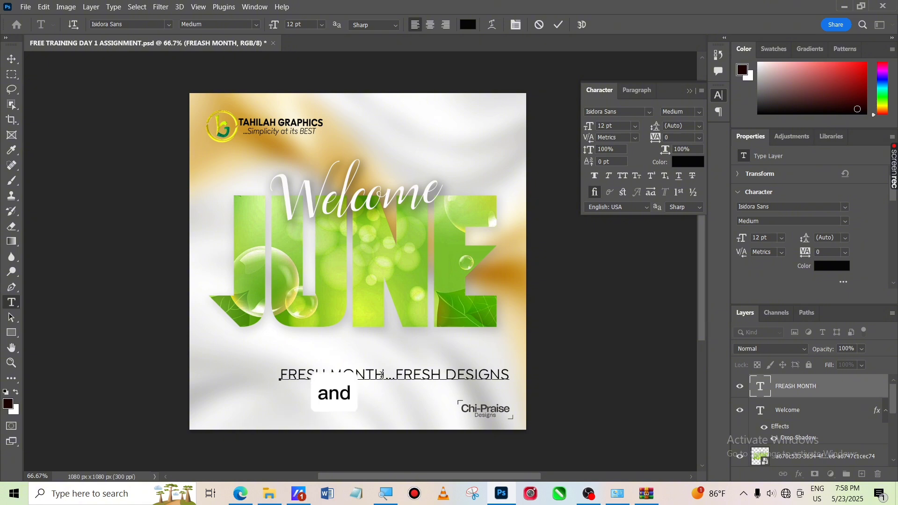
Add a second caption line reading "Let Tahilah Graphics bring your brand"
key(Return)
text(Let)
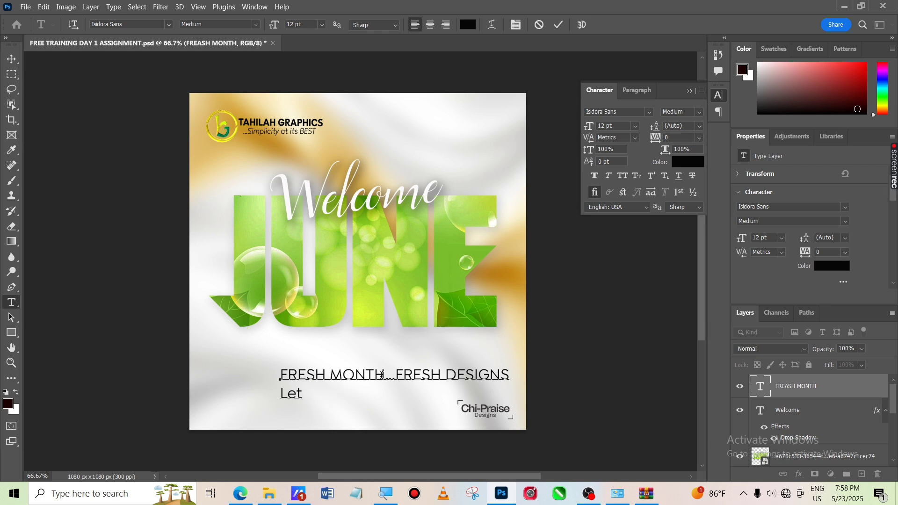
text( Tahilah Gra)
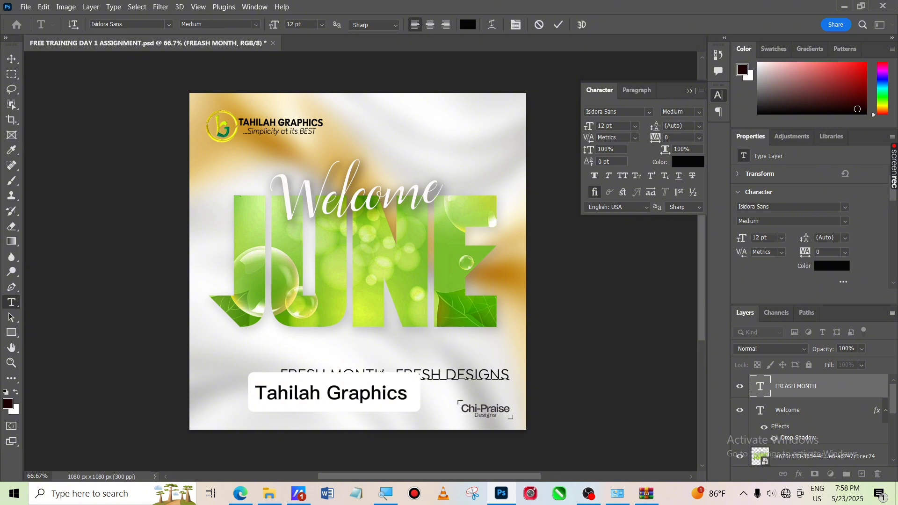
text(p)
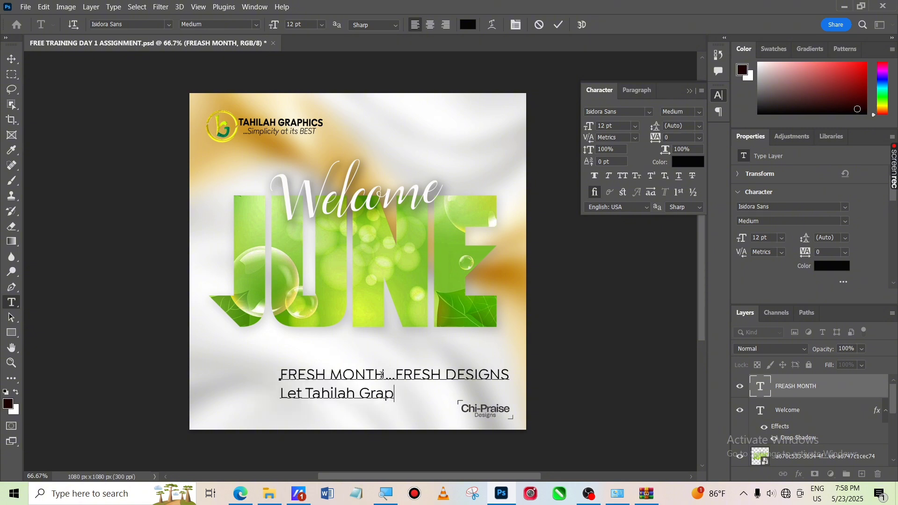
text(hics bring)
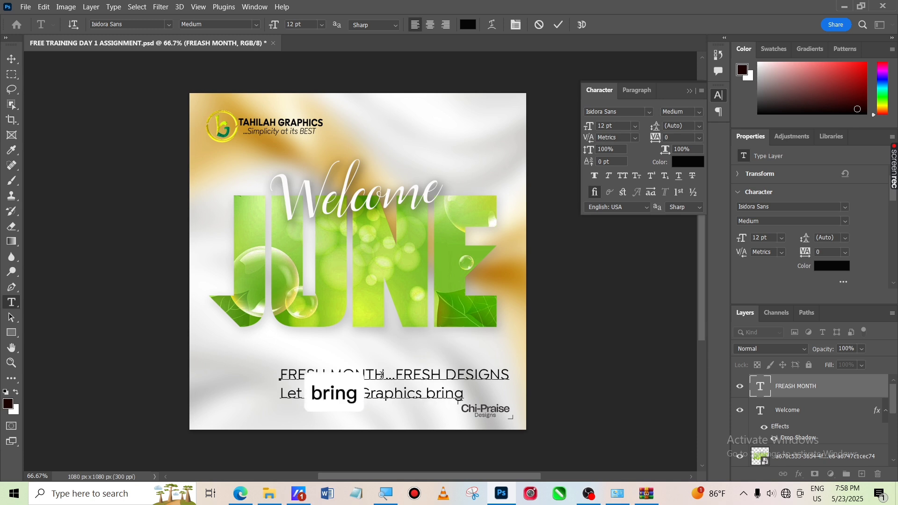
text( your )
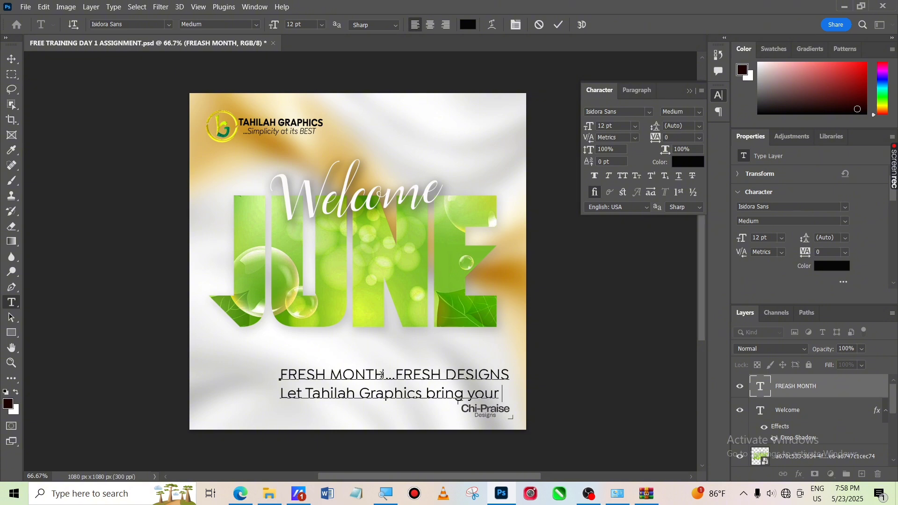
text(b)
text(ra)
Add a third caption line reading "to life with visuals that speaks volumes" and commit the text
text( to)
text( life)
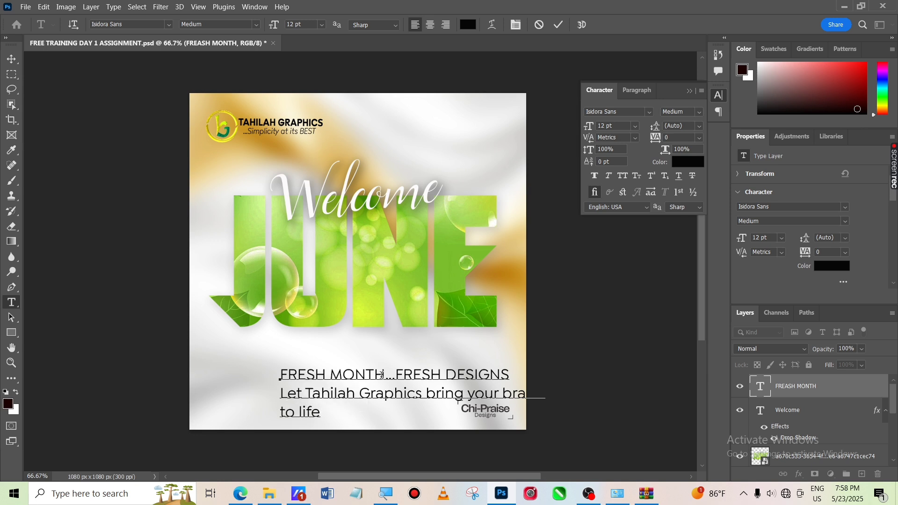
text( with visual)
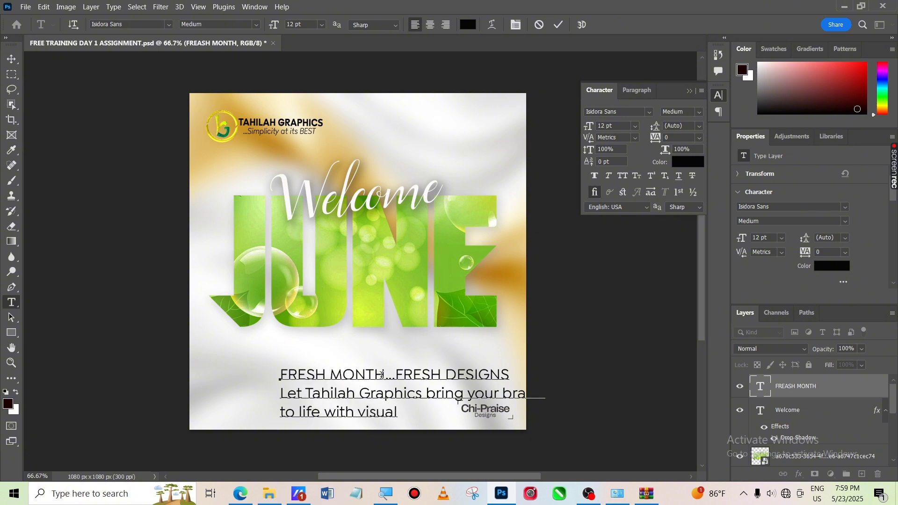
text(s that )
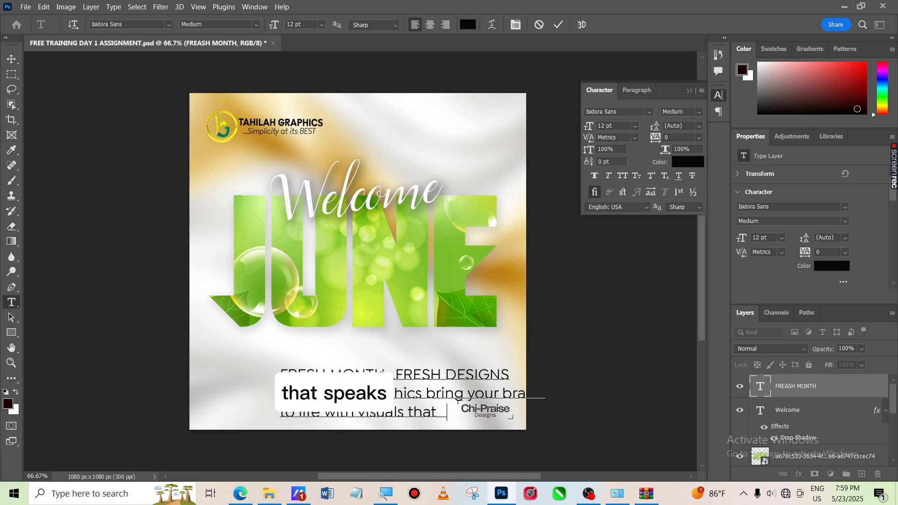
text(speaks)
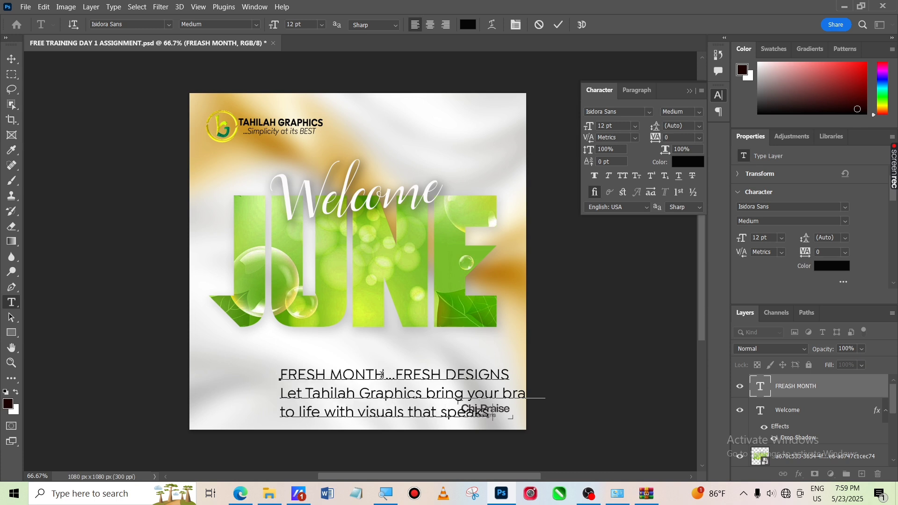
text( your)
text(s)
click(11, 59)
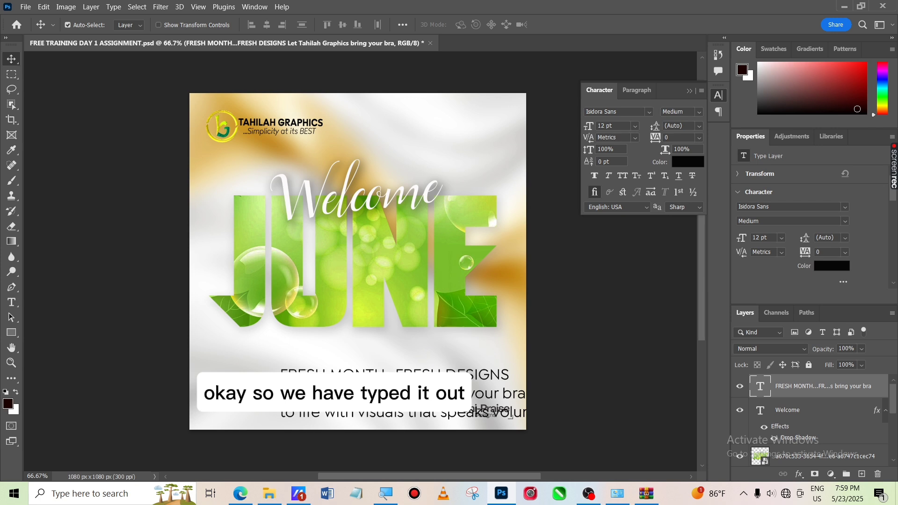
Center-align the three-line caption and place it centered just below JUNE
drag(396, 377, 344, 350)
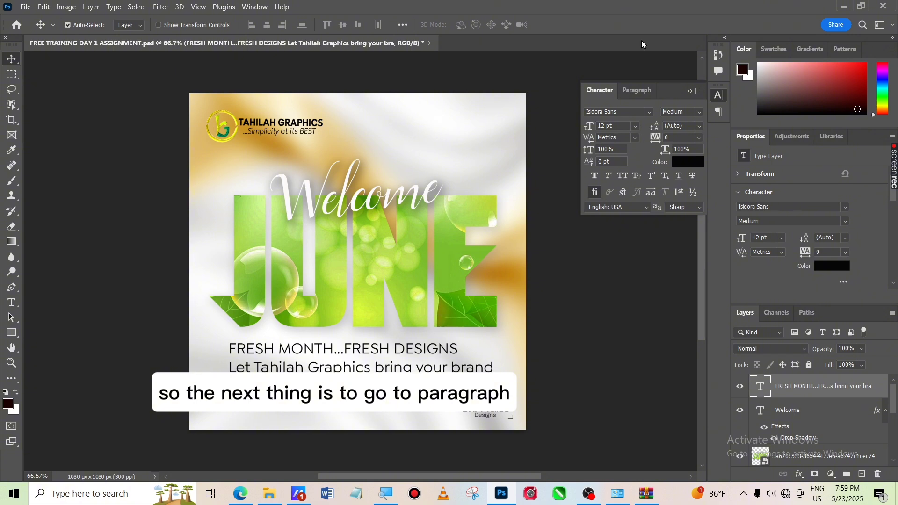
click(634, 91)
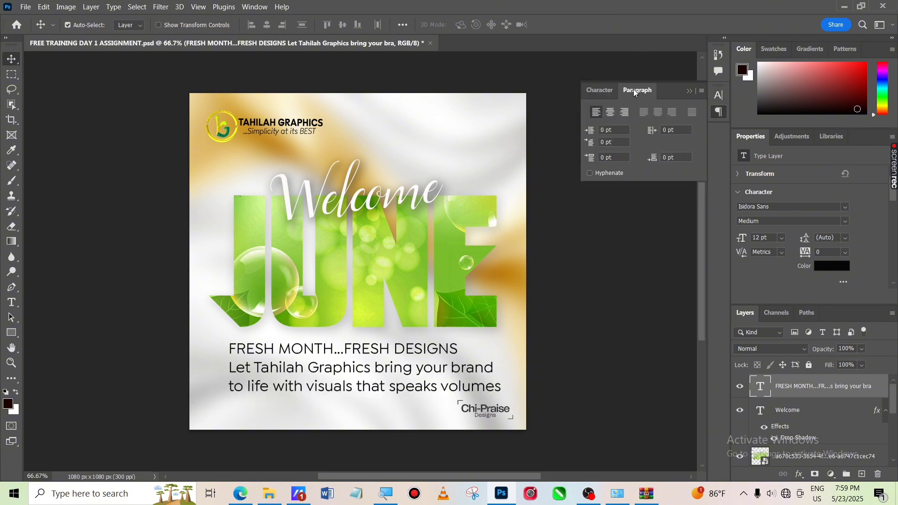
click(611, 113)
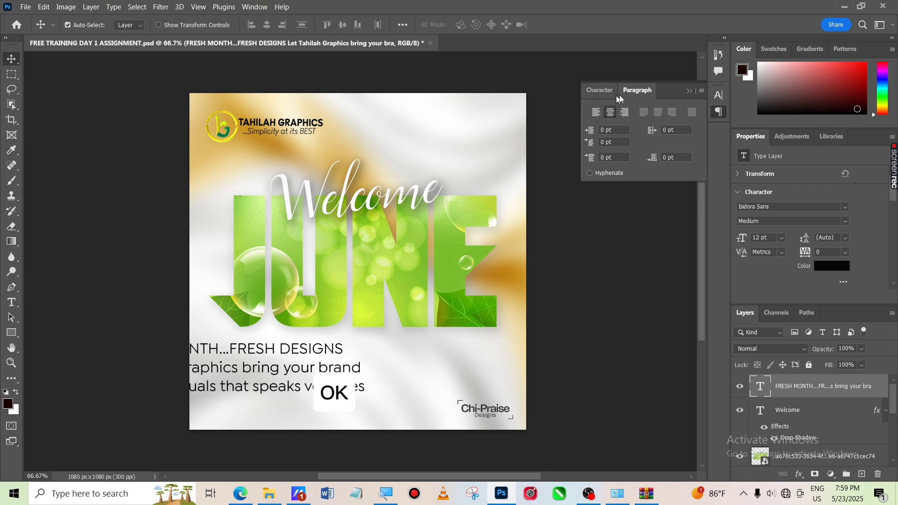
click(598, 92)
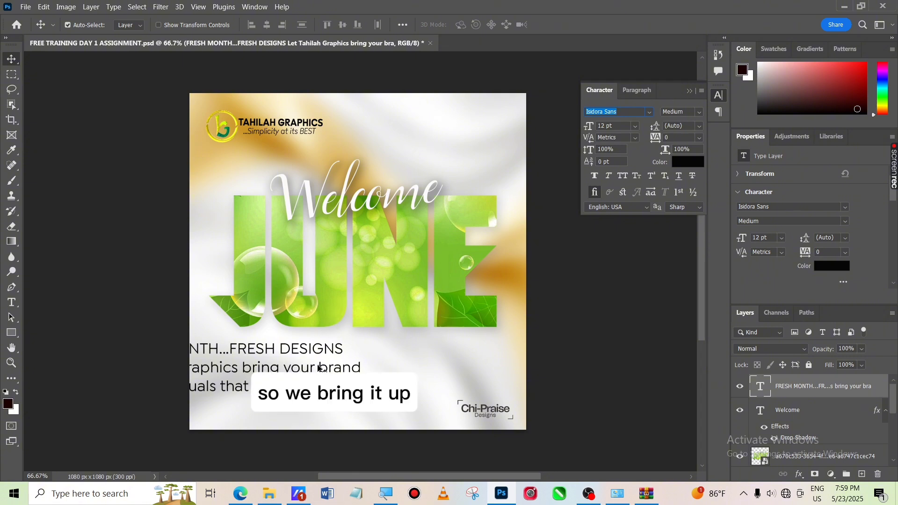
drag(321, 368, 453, 364)
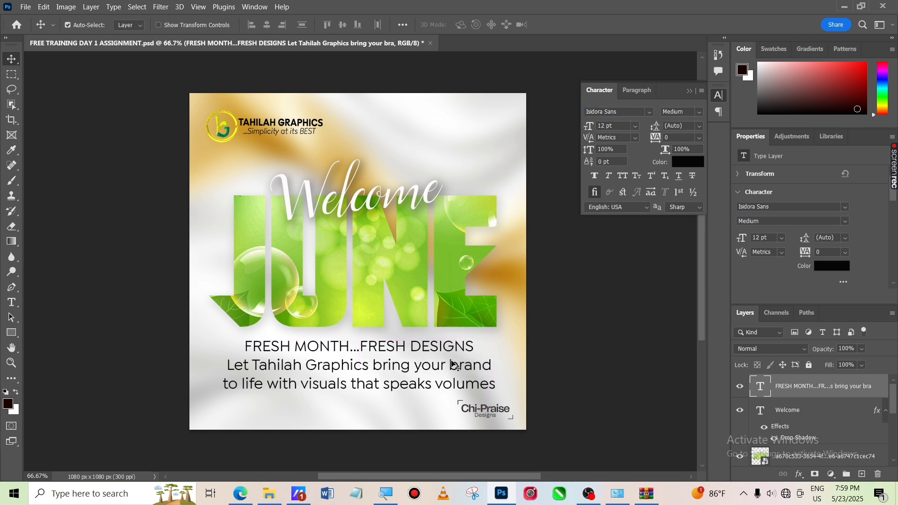
Scale the caption down to about 80.65% and place it centered below JUNE
key(ctrl+t)
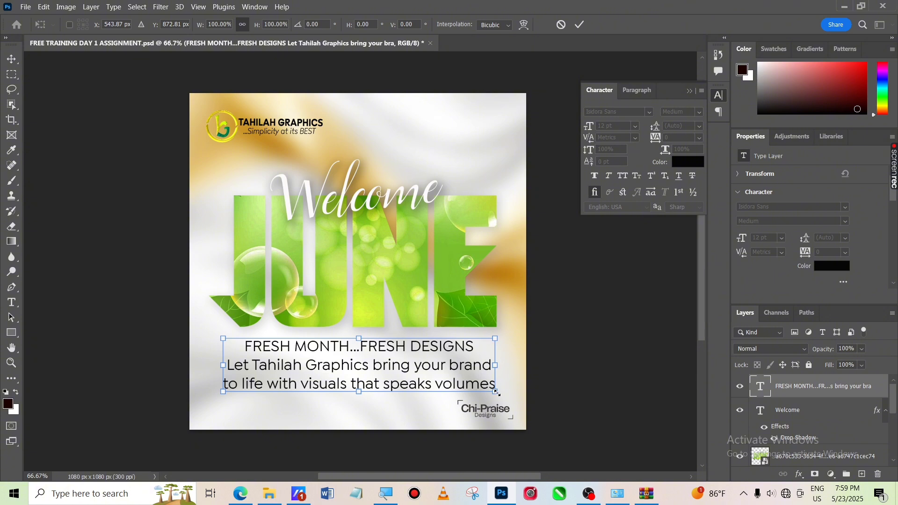
drag(497, 393, 449, 361)
drag(381, 364, 404, 357)
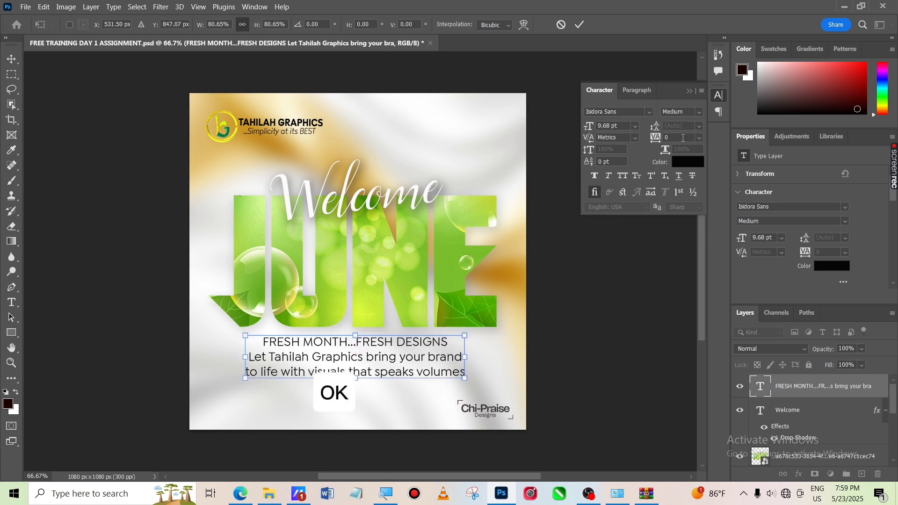
click(580, 25)
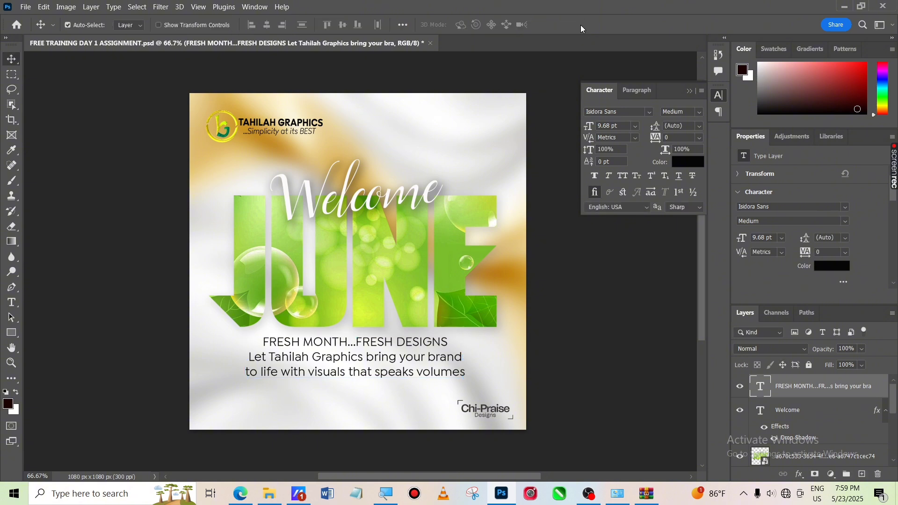
Try a leading of 18 pt on the caption
click(684, 127)
text(18)
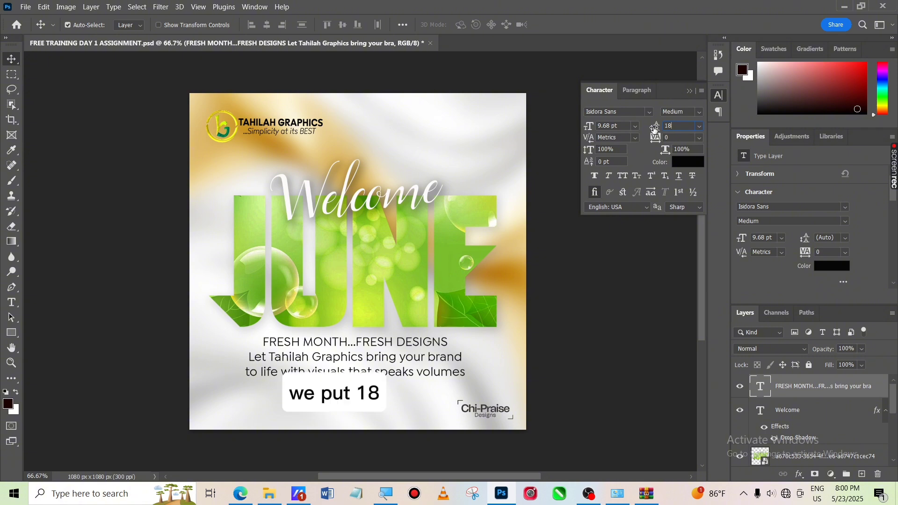
key(Return)
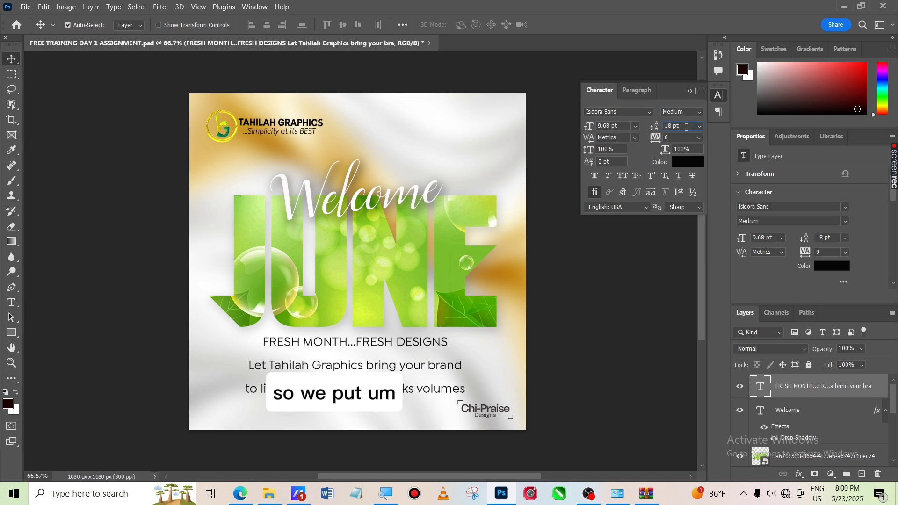
Set the caption's leading to 10 pt
key(BackSpace)
key(BackSpace)
key(BackSpace)
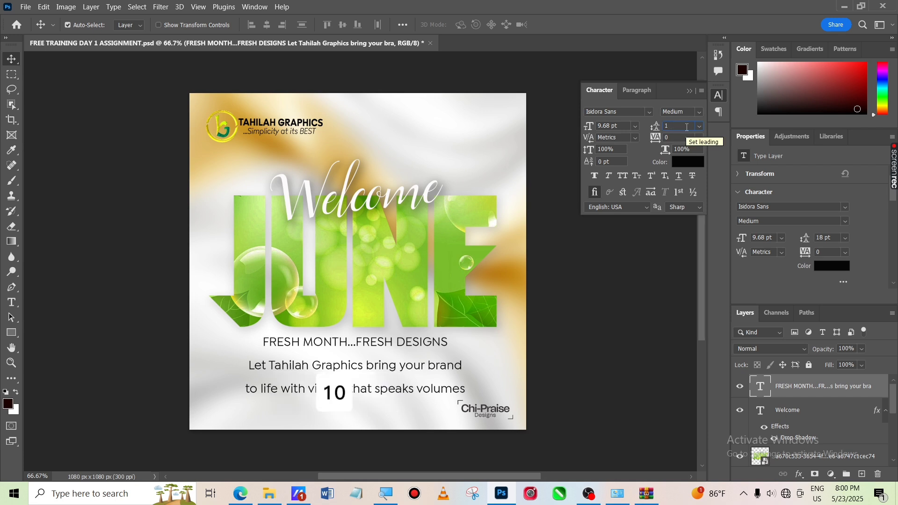
text(0)
key(Return)
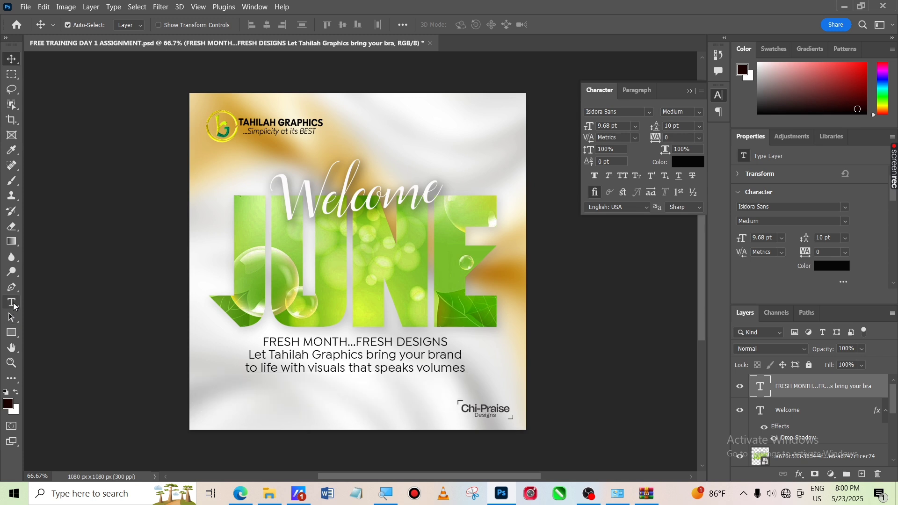
click(12, 303)
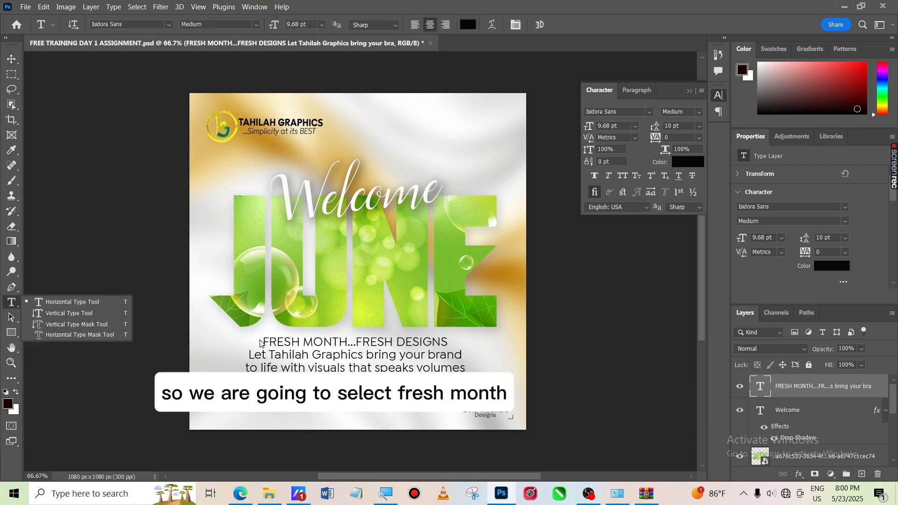
click(91, 302)
mouse_move(91, 302)
mouse_down()
mouse_move(300, 341)
mouse_move(245, 340)
mouse_up()
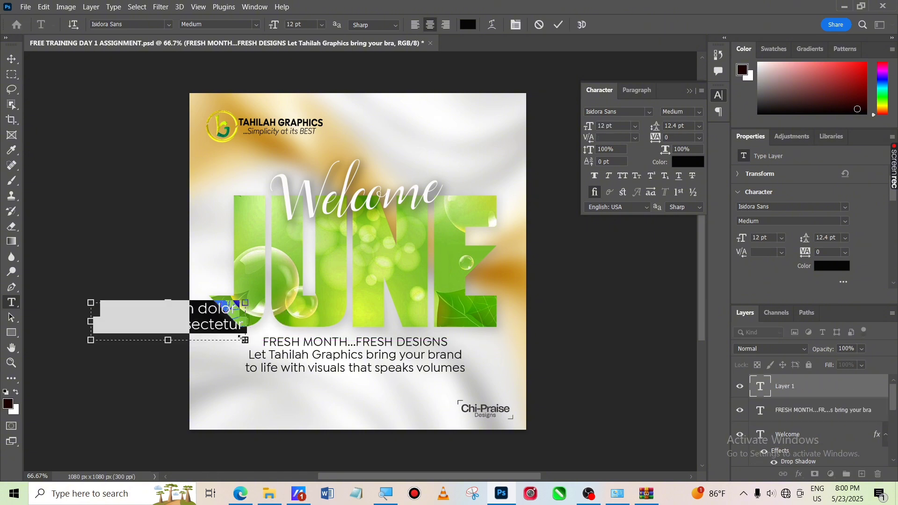
Delete the stray Lorem ipsum text layer beside the flyer's edge, discarding any accidental new text
click(822, 396)
right_click(821, 395)
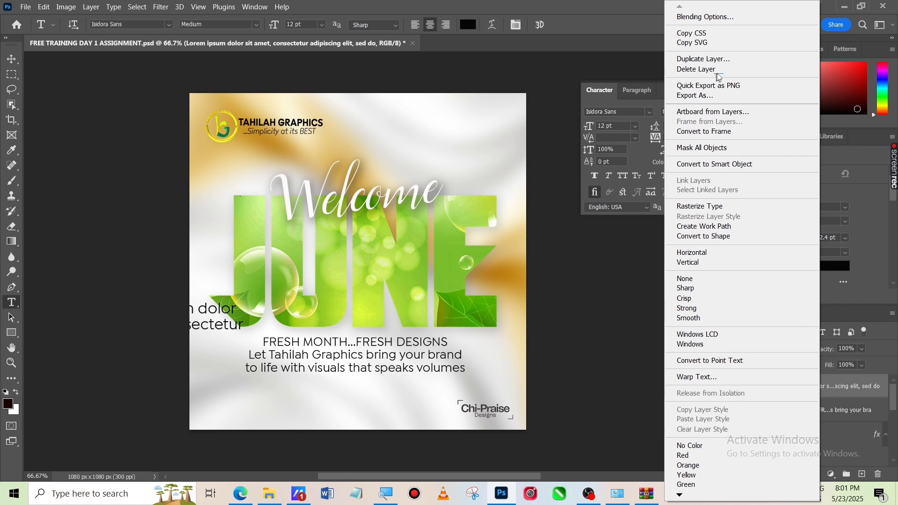
click(741, 70)
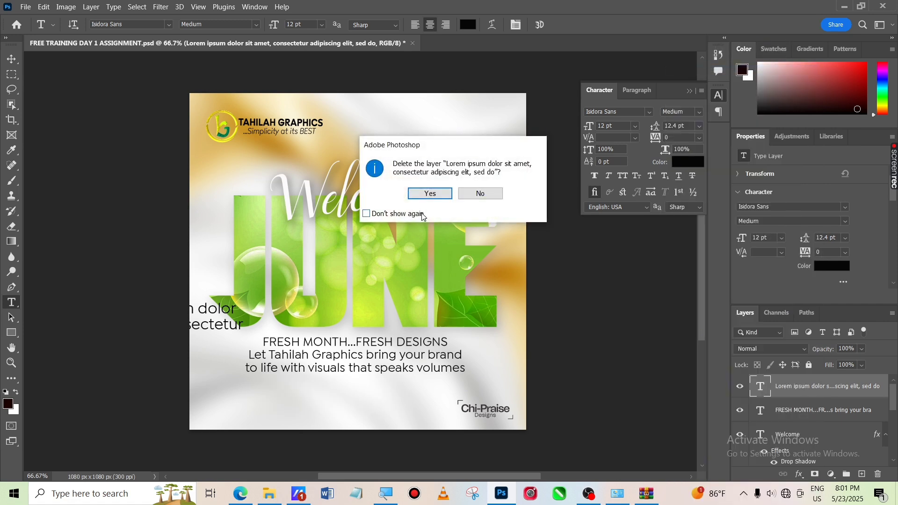
click(430, 193)
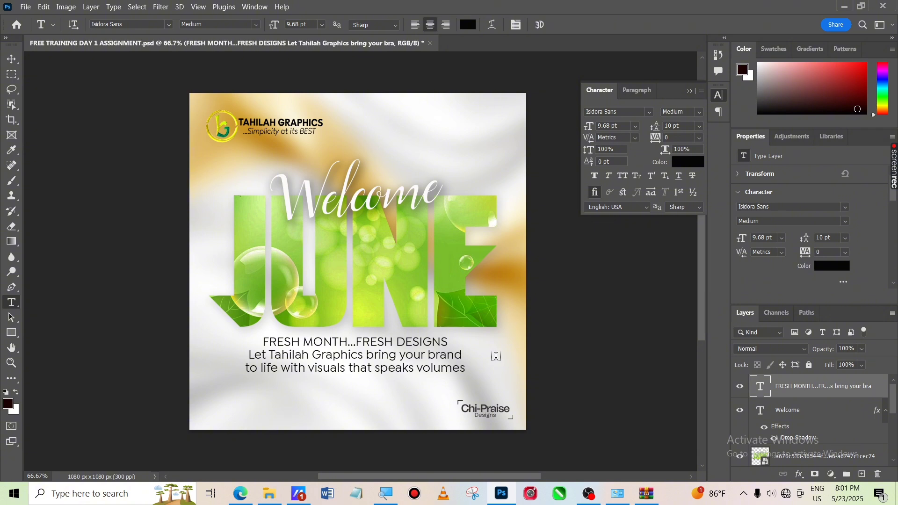
click(628, 428)
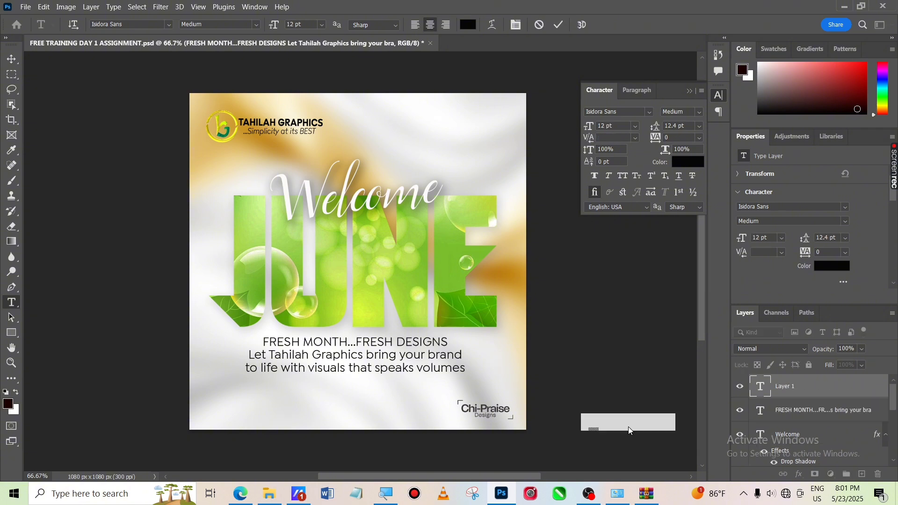
click(601, 356)
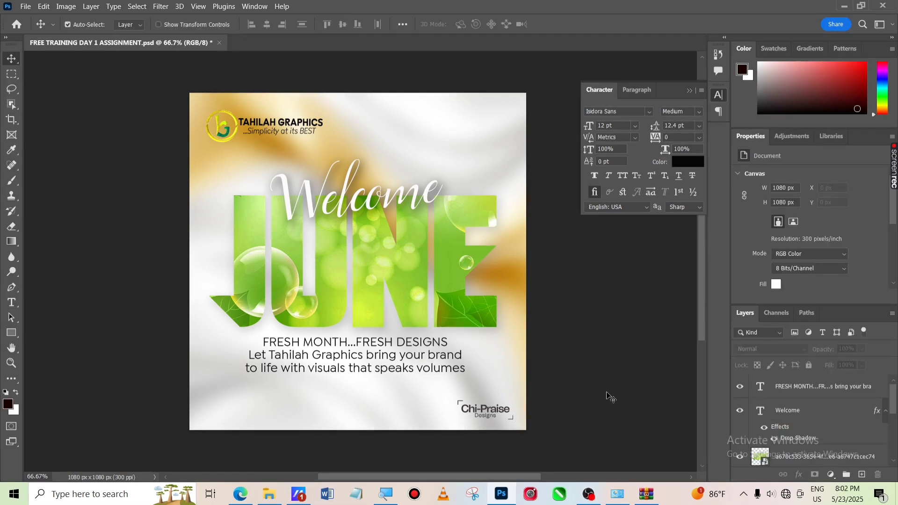
Move the Chi-Praise Designs logo to the flyer's upper-right corner, level with the Tahilah Graphics logo
click(504, 416)
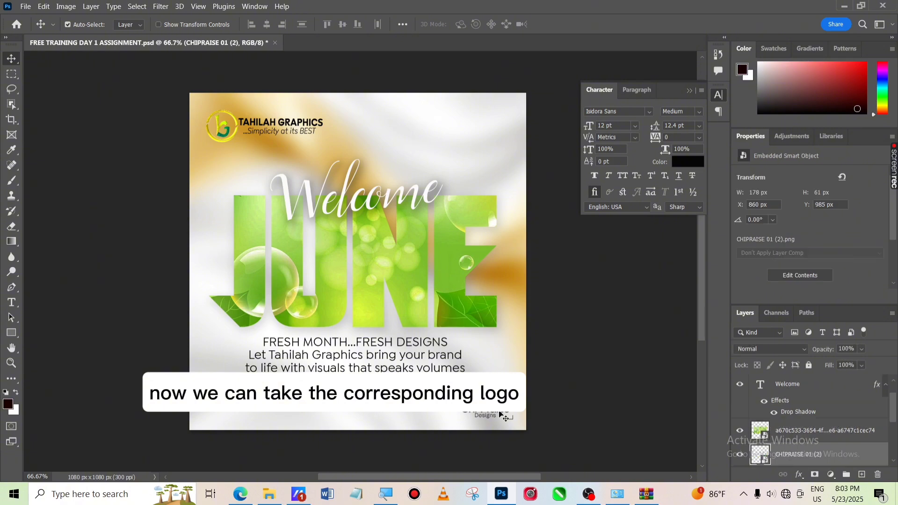
drag(504, 416, 496, 130)
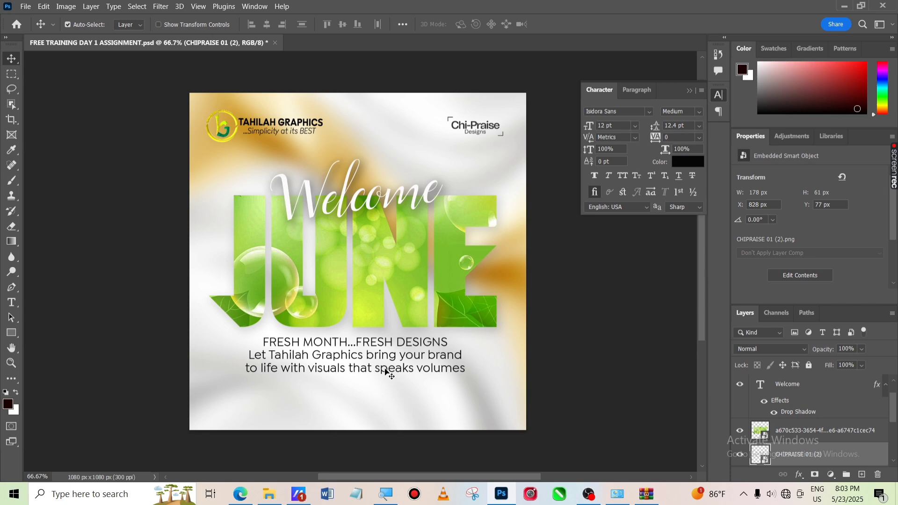
Make the caption's first line, "FRESH MONTH...FRESH DESIGNS", Bold
click(12, 304)
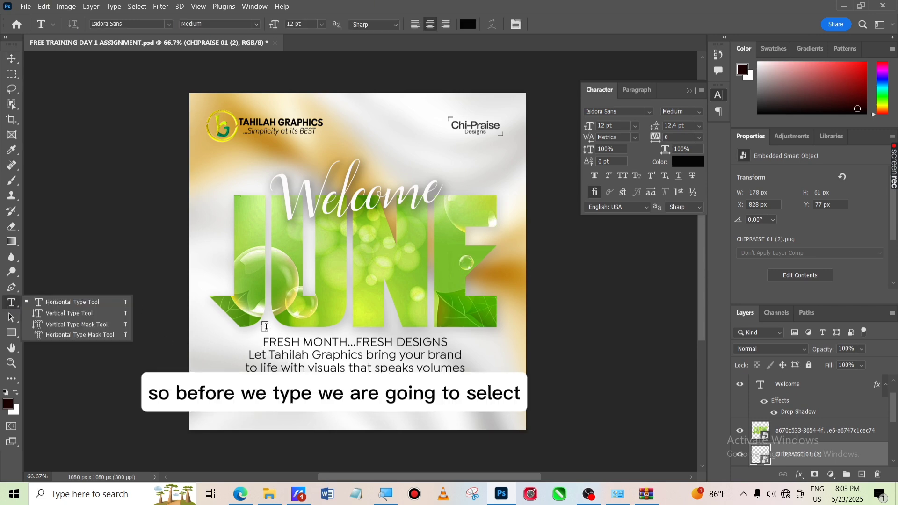
click(264, 340)
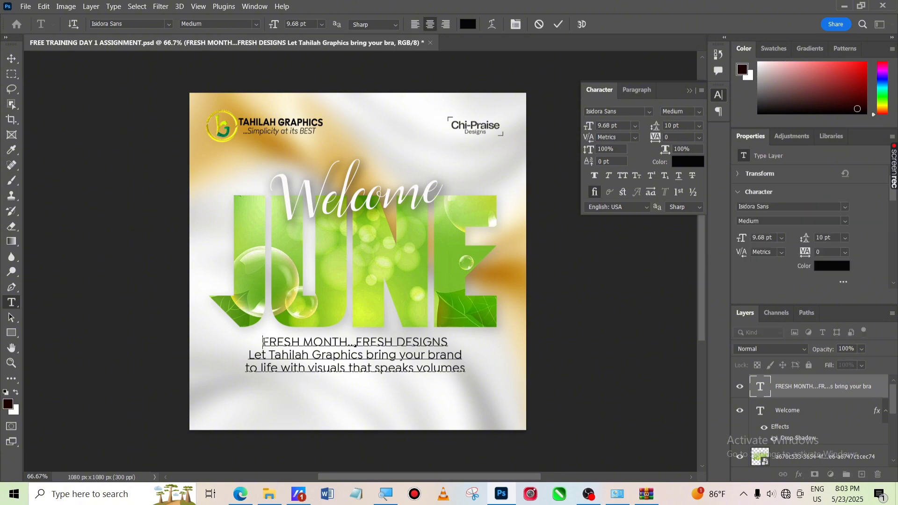
drag(264, 342, 450, 333)
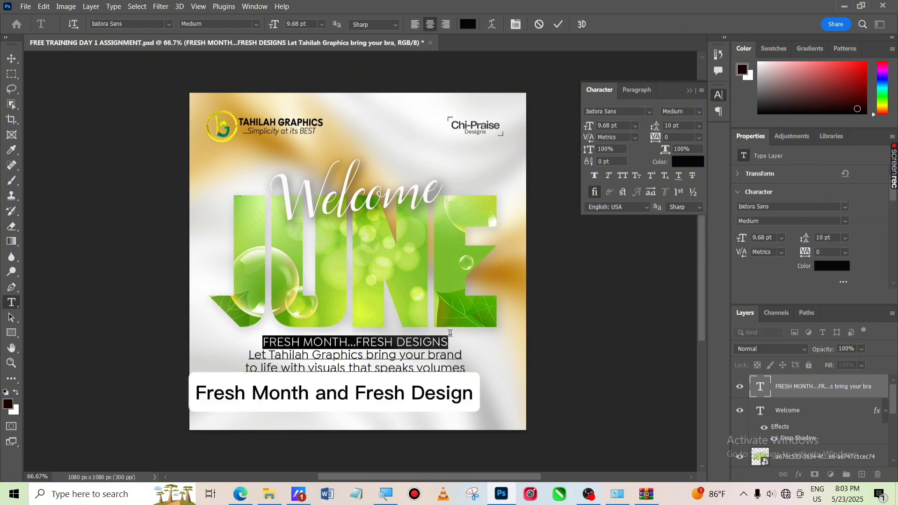
click(699, 114)
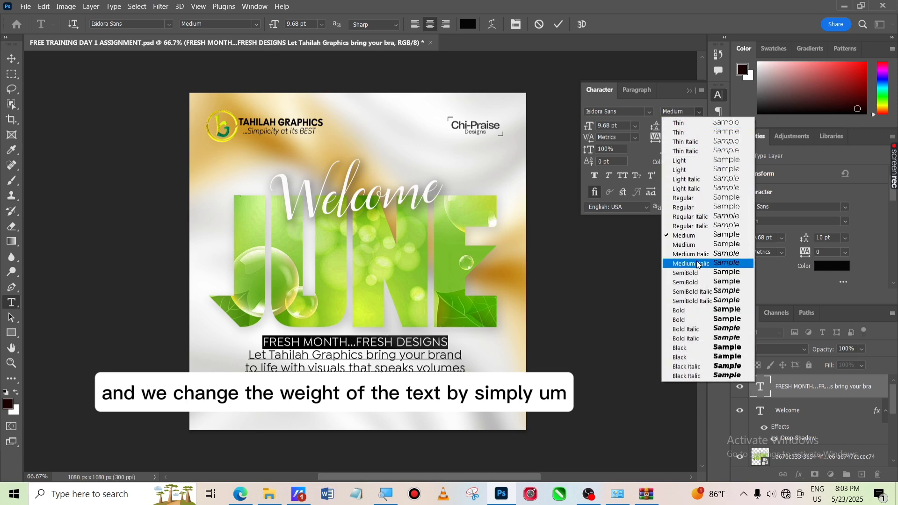
click(694, 311)
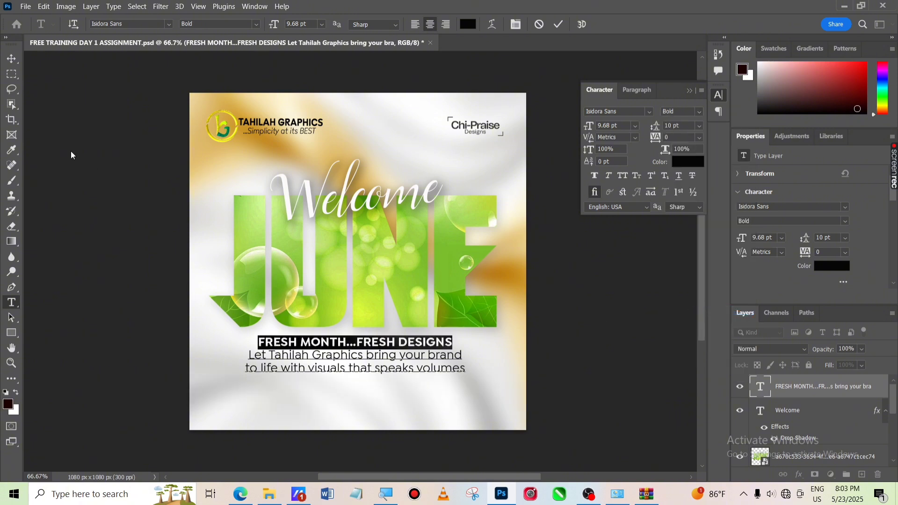
click(12, 59)
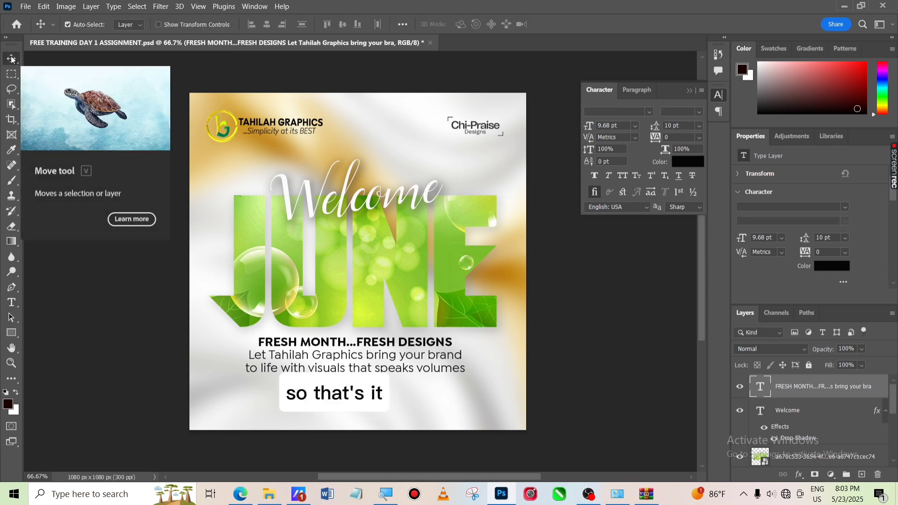
Add a horizontal text line reading "FLYERS I LOGOS I SOCIAL MEDIA POSTS" near the flyer's bottom edge
right_click(11, 303)
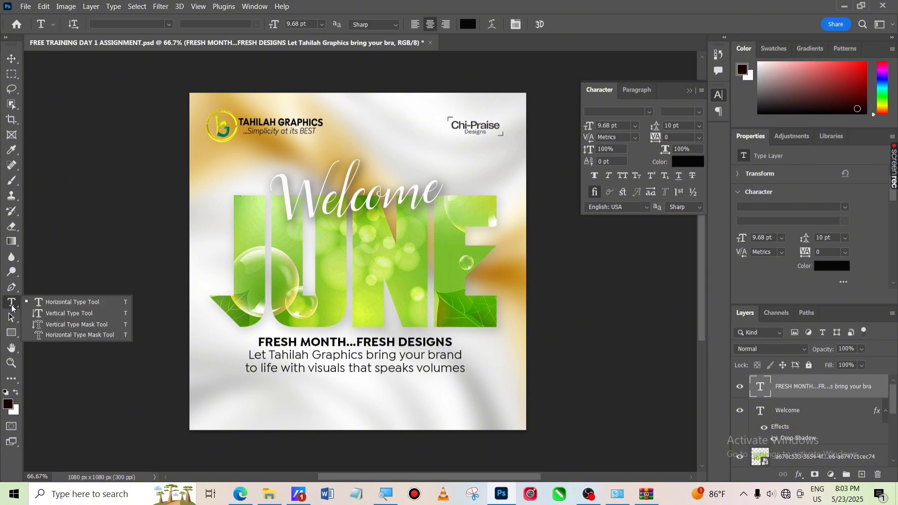
click(62, 304)
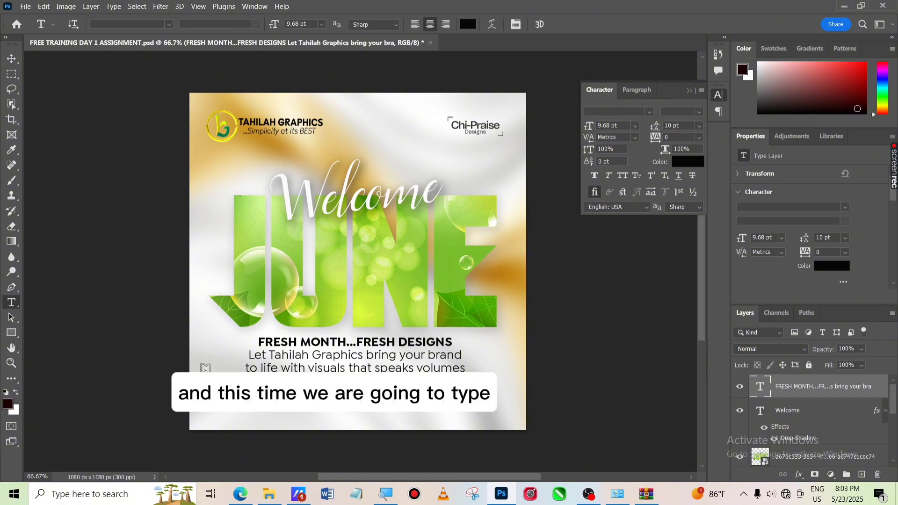
click(232, 413)
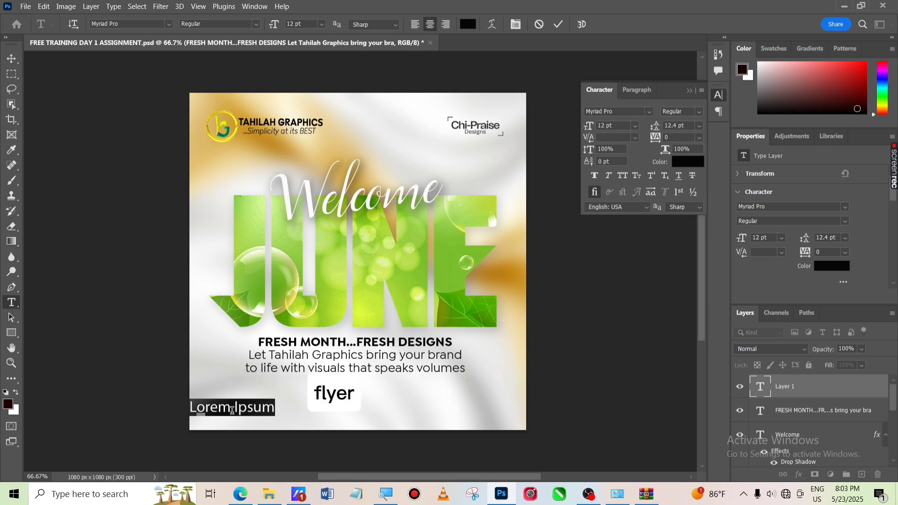
text(FLYERS | )
text(LOGOS)
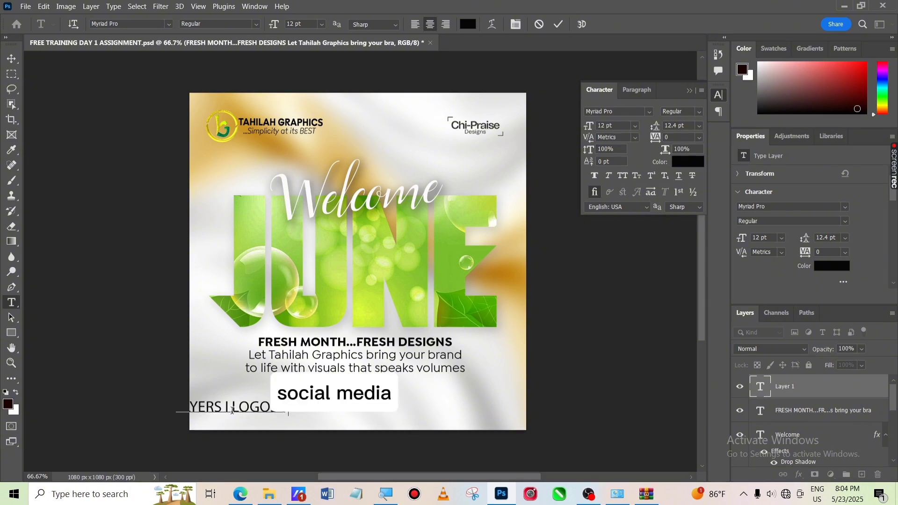
text( | SOCIAL)
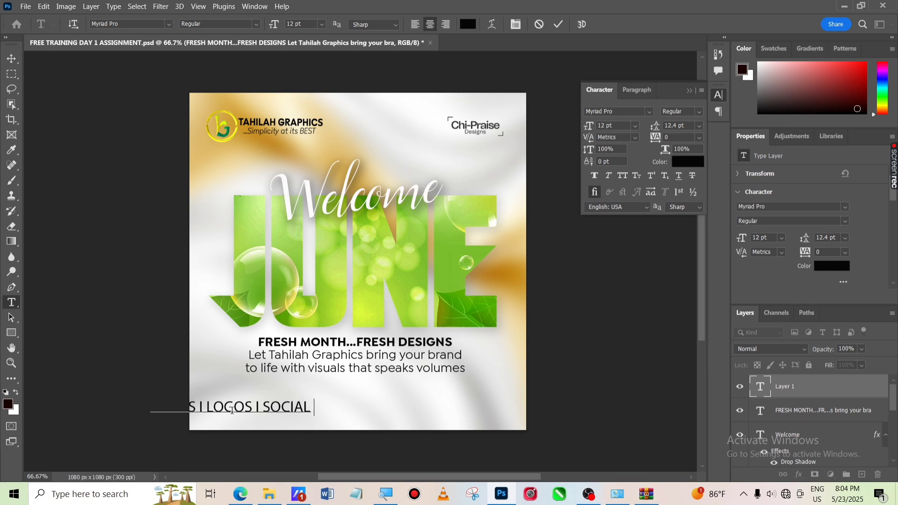
text( MEDIA)
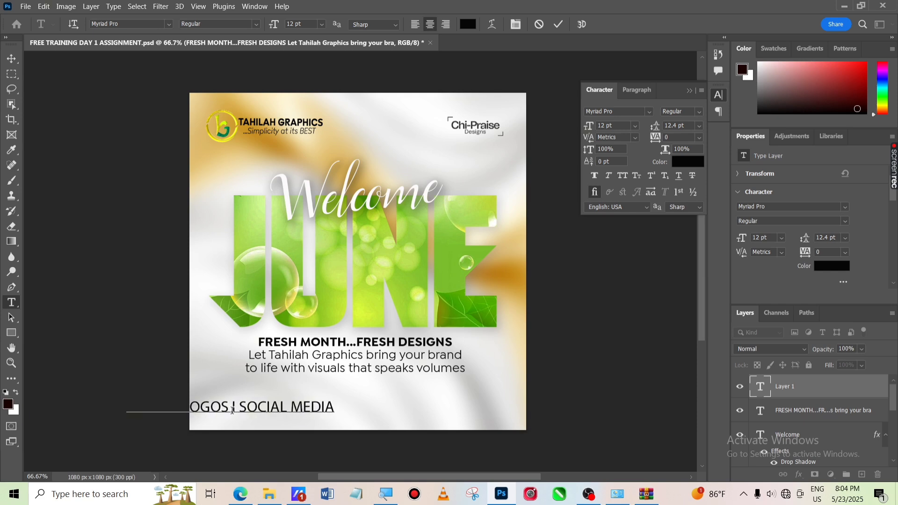
text( POS)
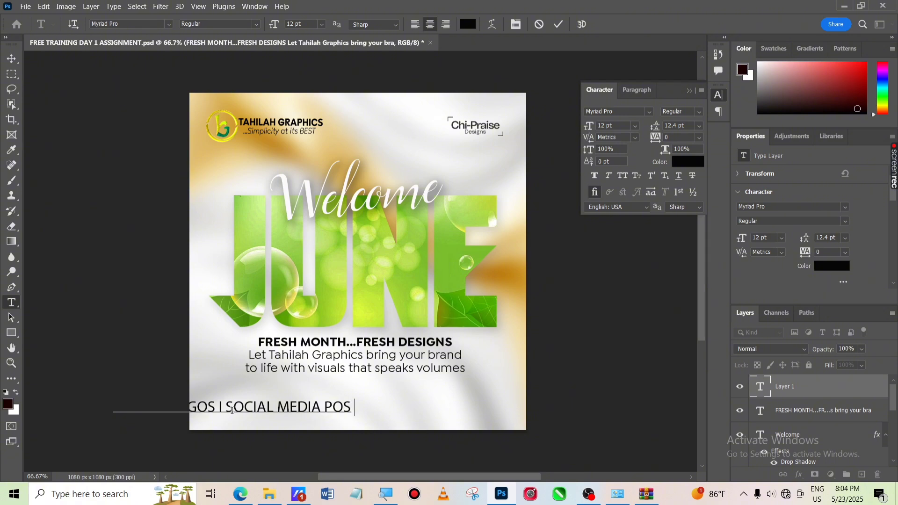
text(TS)
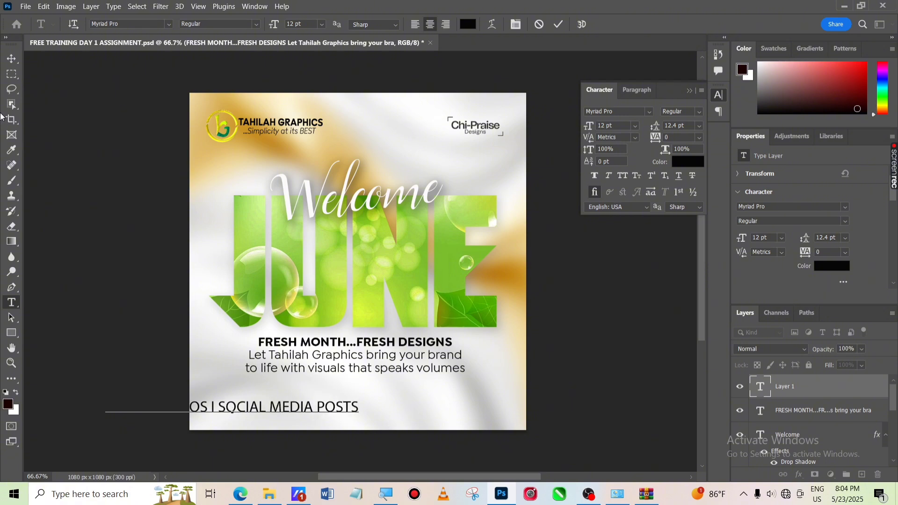
click(11, 58)
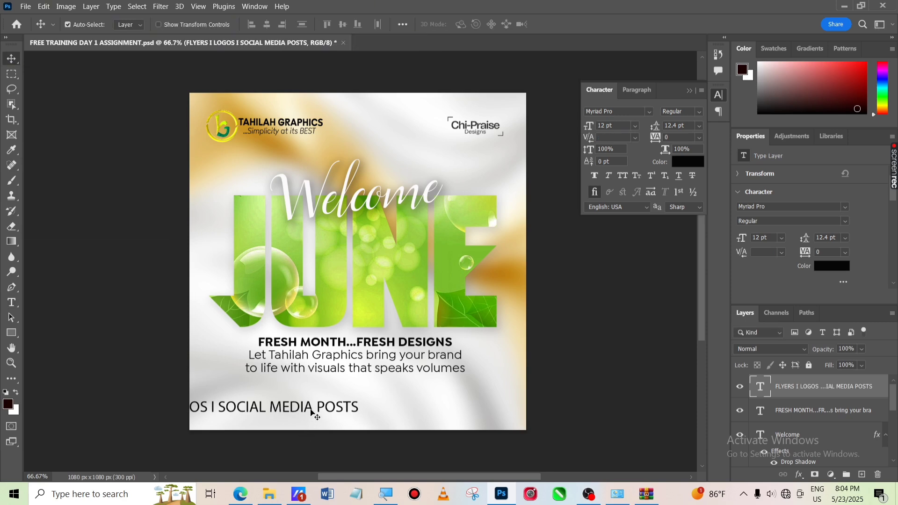
Centre the "FLYERS I LOGOS I SOCIAL MEDIA POSTS" line below the caption and scale it up to about 111.53%
drag(311, 411, 433, 399)
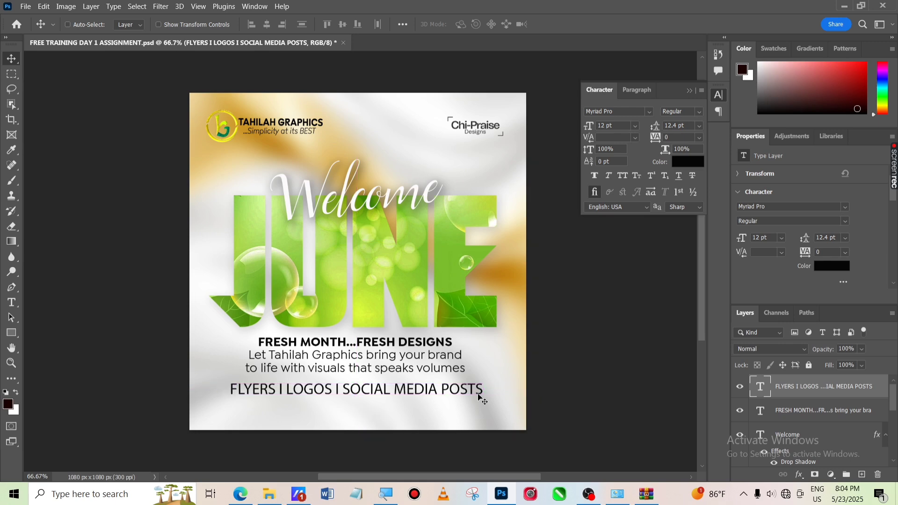
key(ctrl+t)
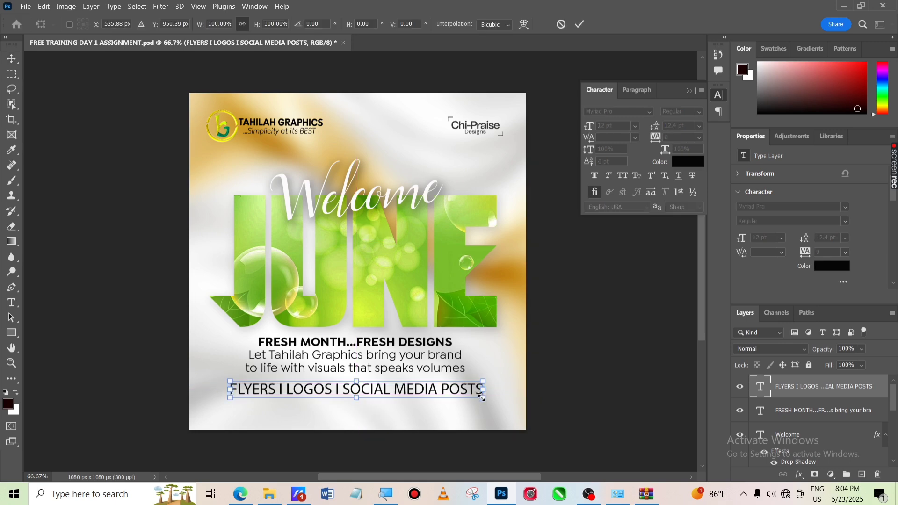
drag(481, 398, 511, 401)
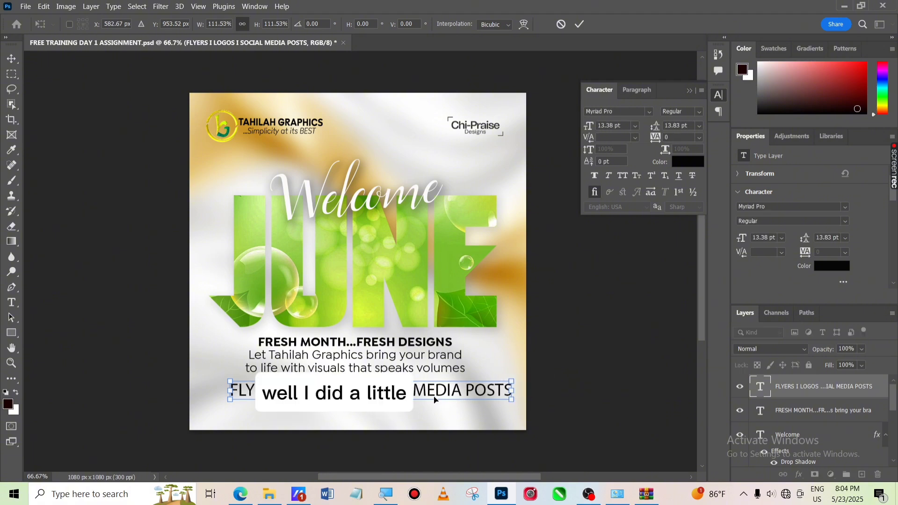
drag(435, 396, 421, 396)
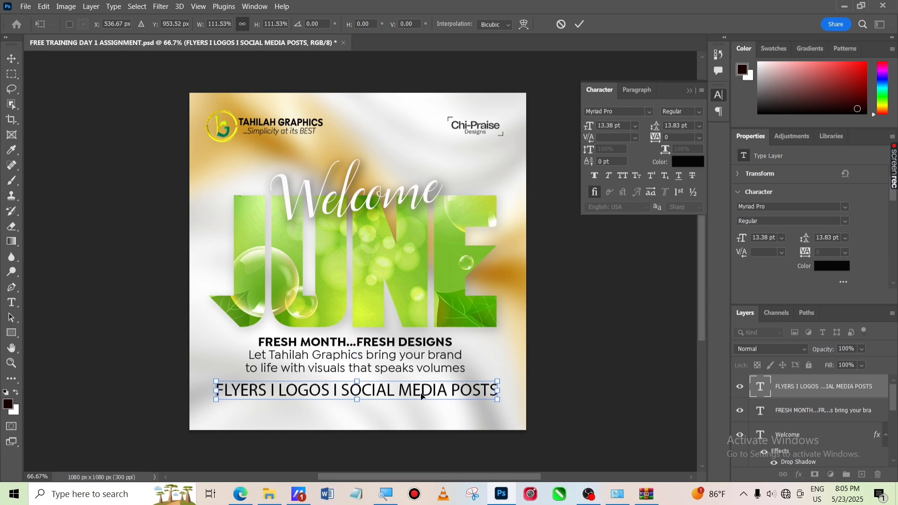
click(581, 25)
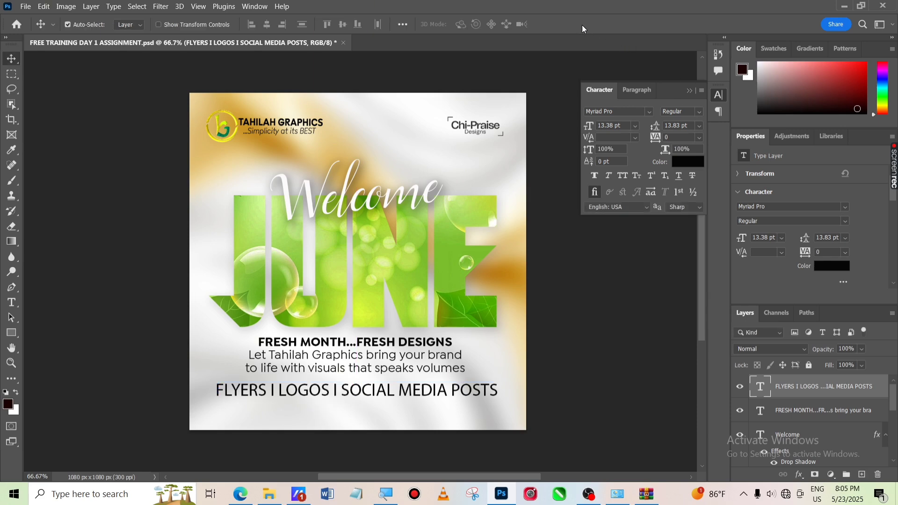
Try Bold on the "FLYERS I LOGOS I SOCIAL MEDIA POSTS" line, and settle on the Semibold font style
click(700, 112)
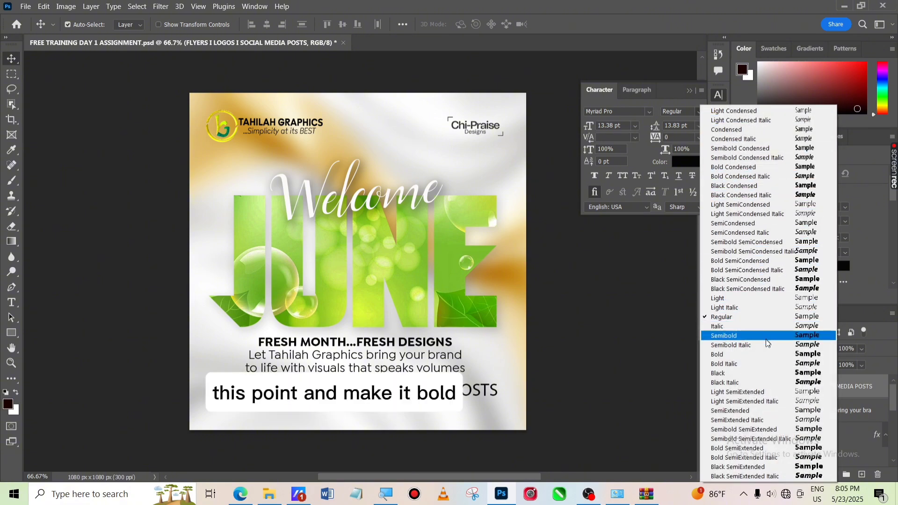
click(764, 355)
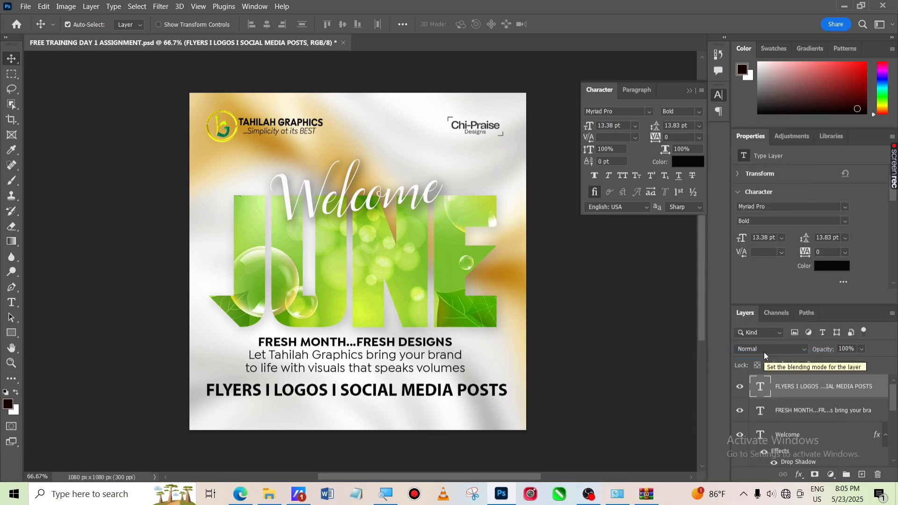
click(700, 112)
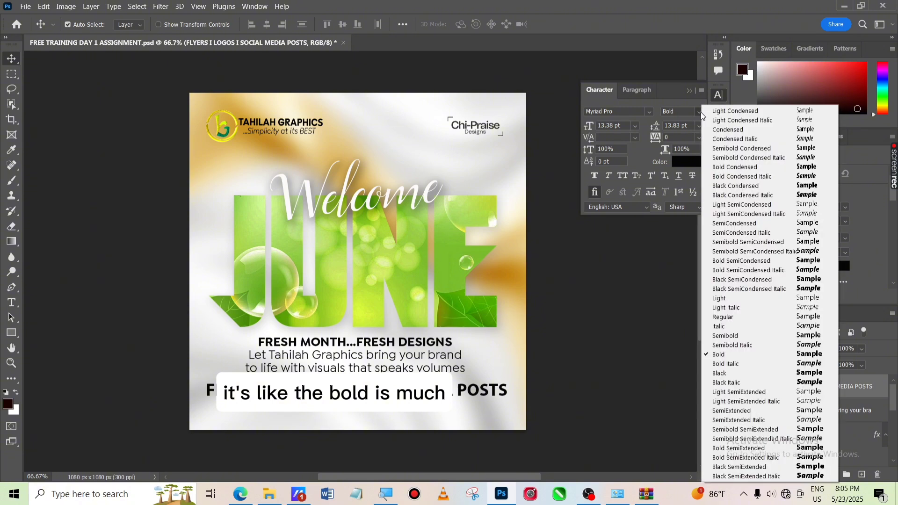
click(745, 337)
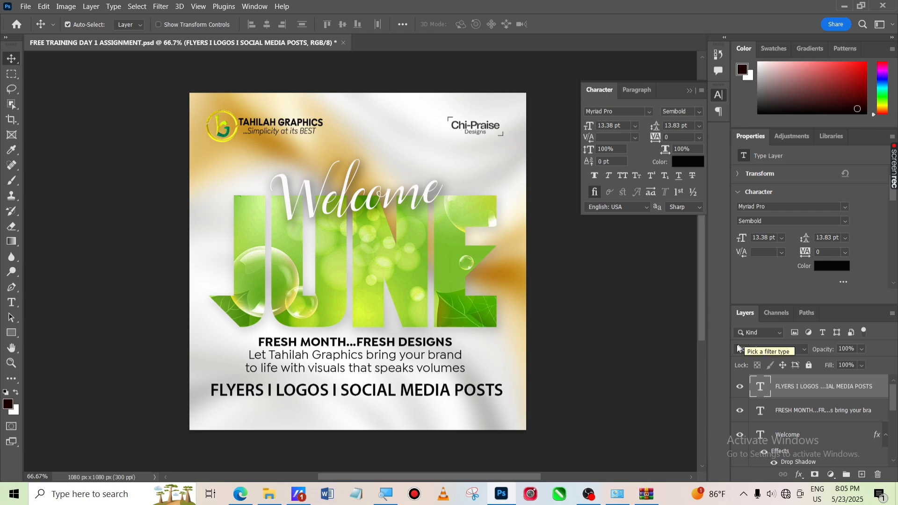
click(648, 398)
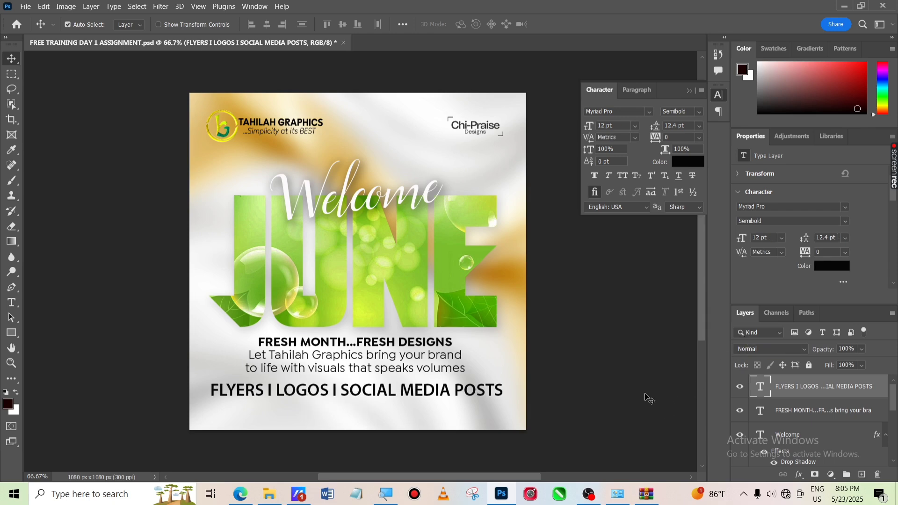
key(ctrl+s)
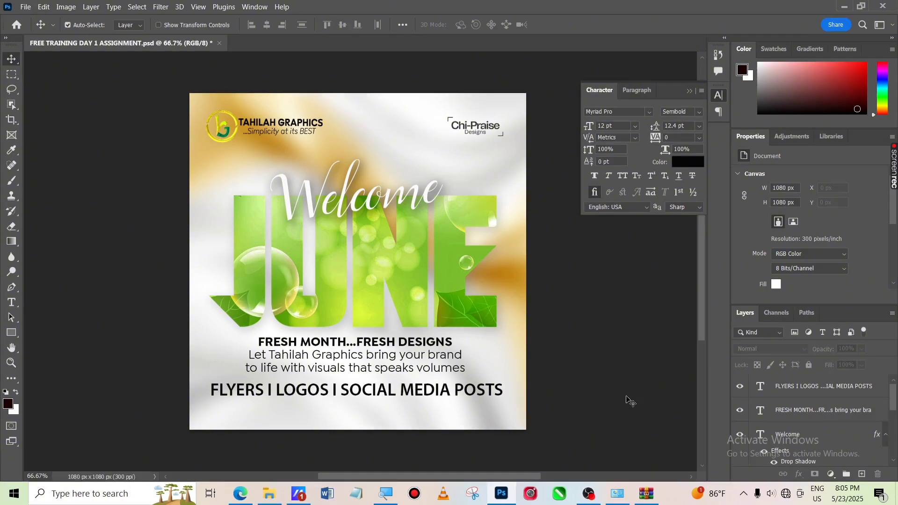
Nudge the three-line caption down about 9 px, away from the JUNE lettering
click(407, 358)
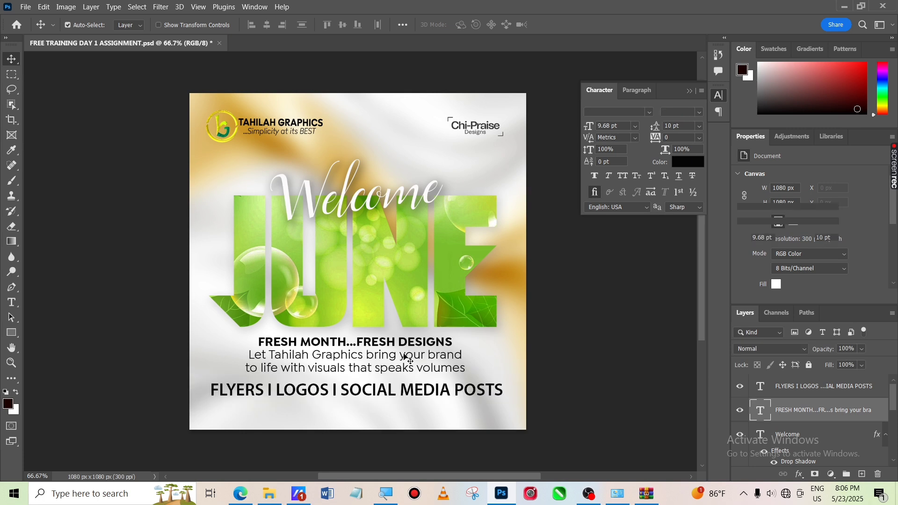
key(Down)
key(Down)
key(Down)
key(Down)
key(Down)
key(Down)
key(Down)
key(Down)
key(Down)
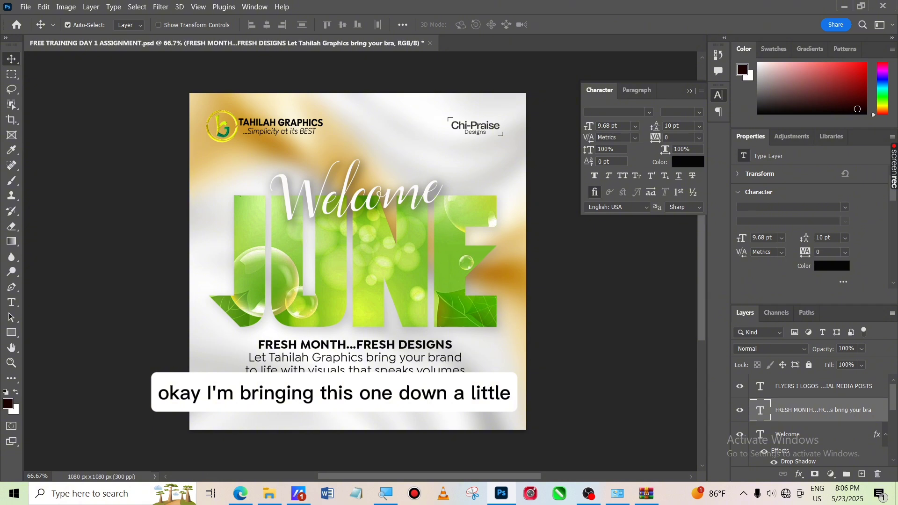
Add a horizontal text line reading "Let's design brilliance - this June and beyond!" below the "FLYERS I LOGOS I SOCIAL MEDIA POSTS" line
click(407, 391)
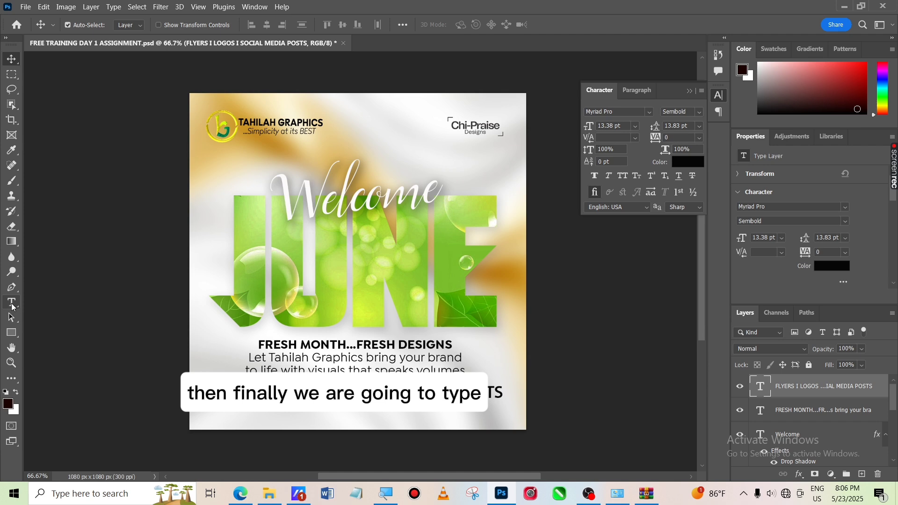
click(13, 307)
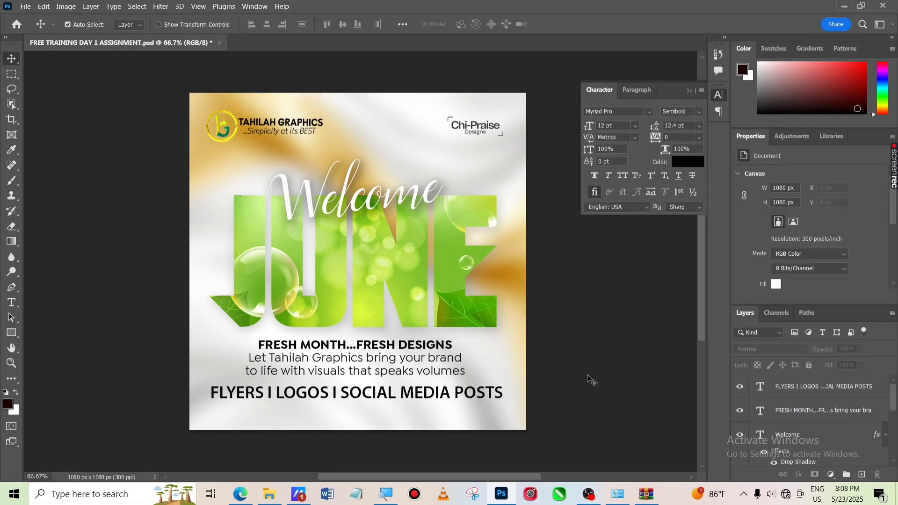
click(11, 304)
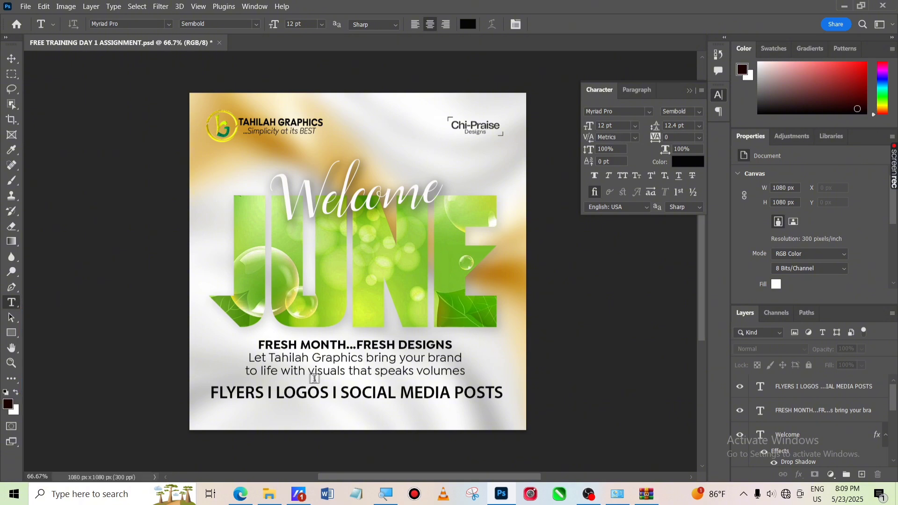
click(248, 412)
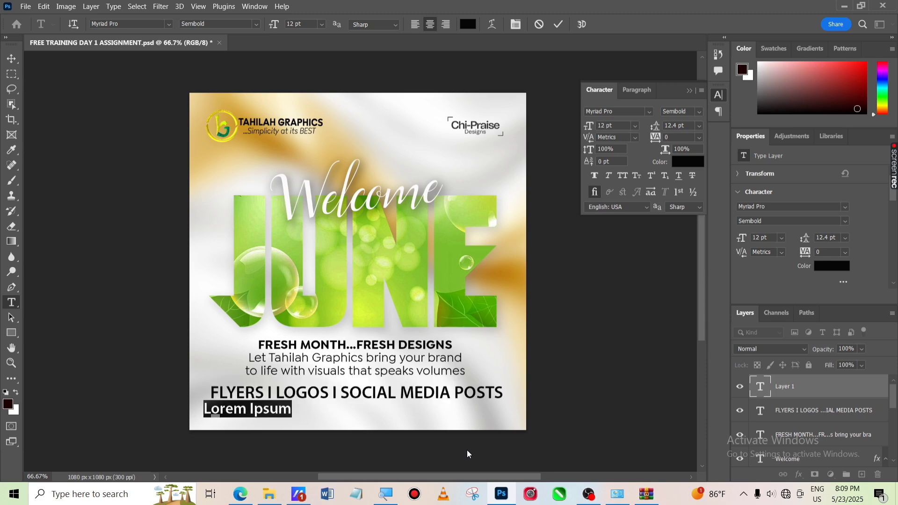
text(Let)
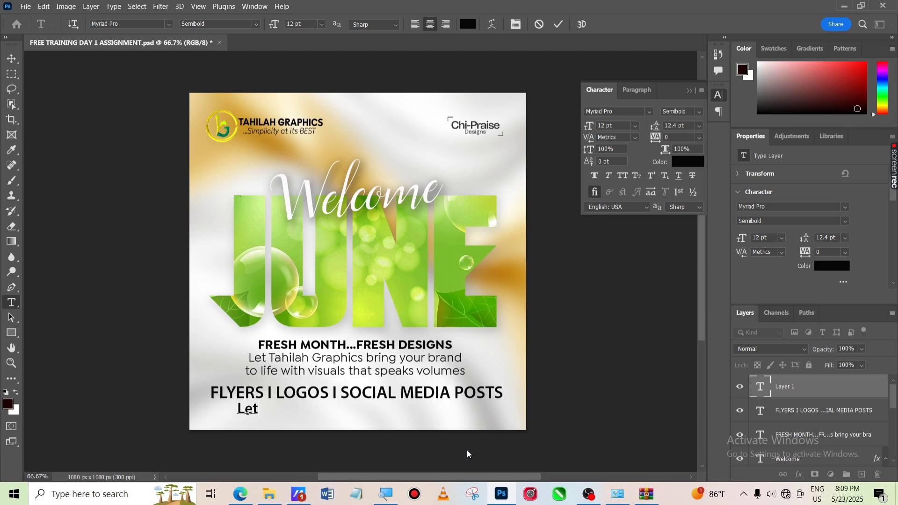
text('s)
text(sign)
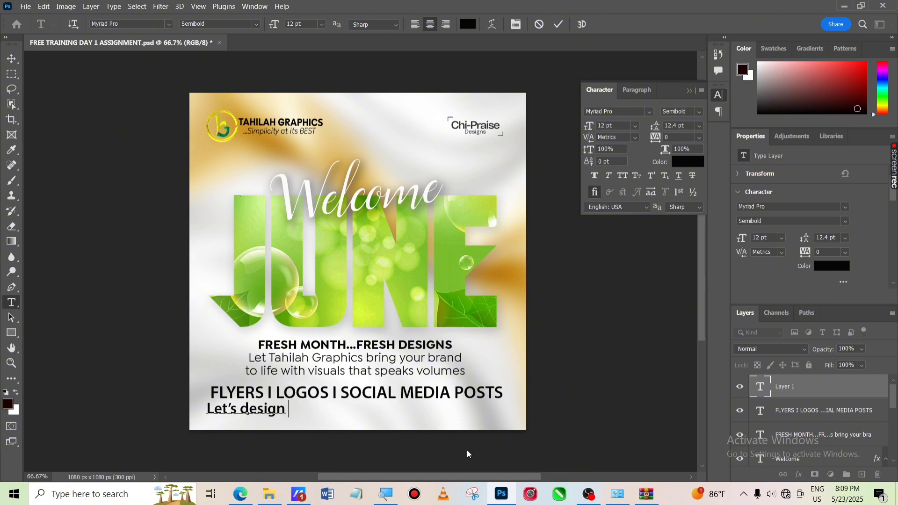
text( bri)
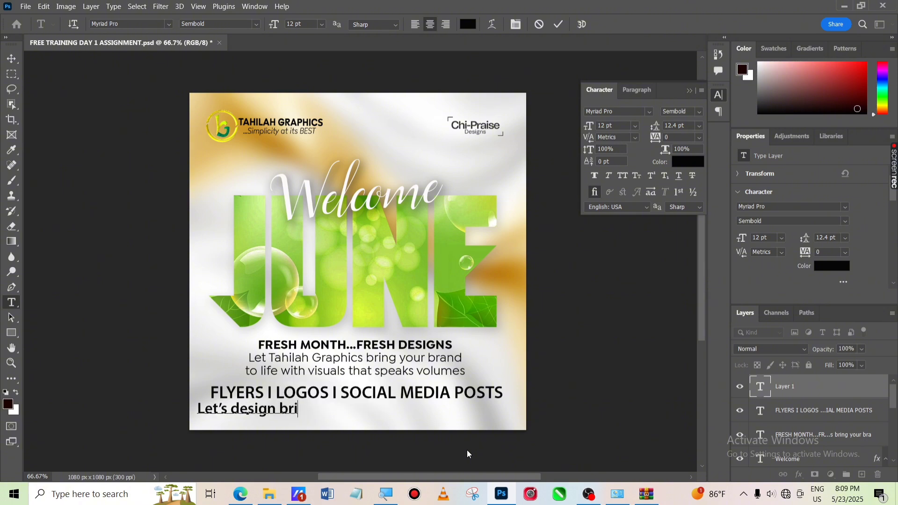
text(lliance)
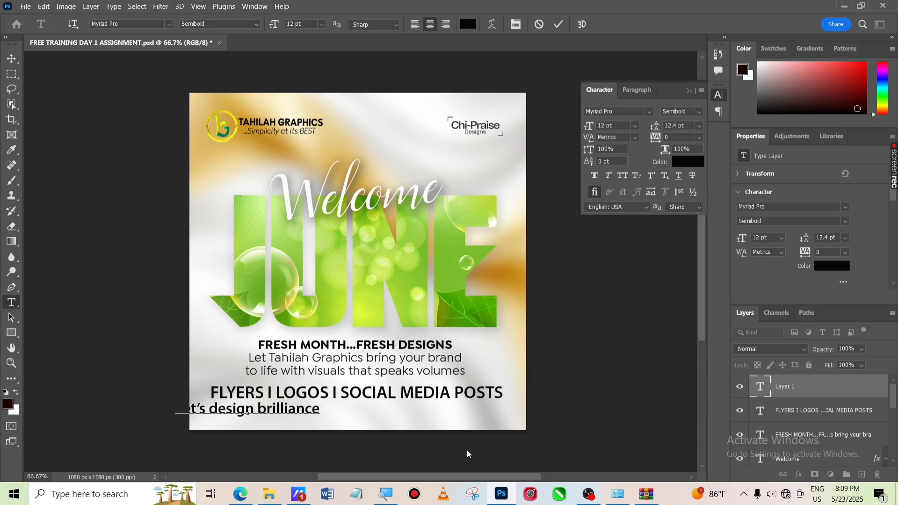
text( -)
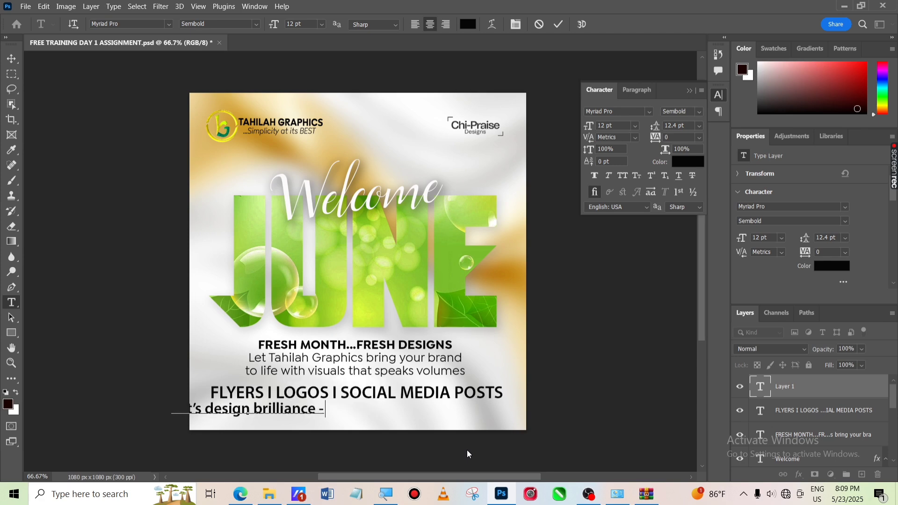
text( this)
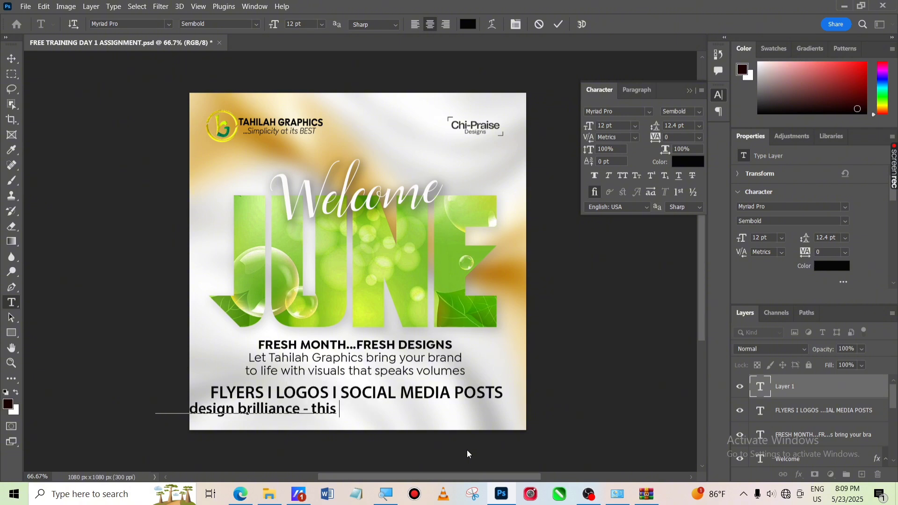
text( Jun)
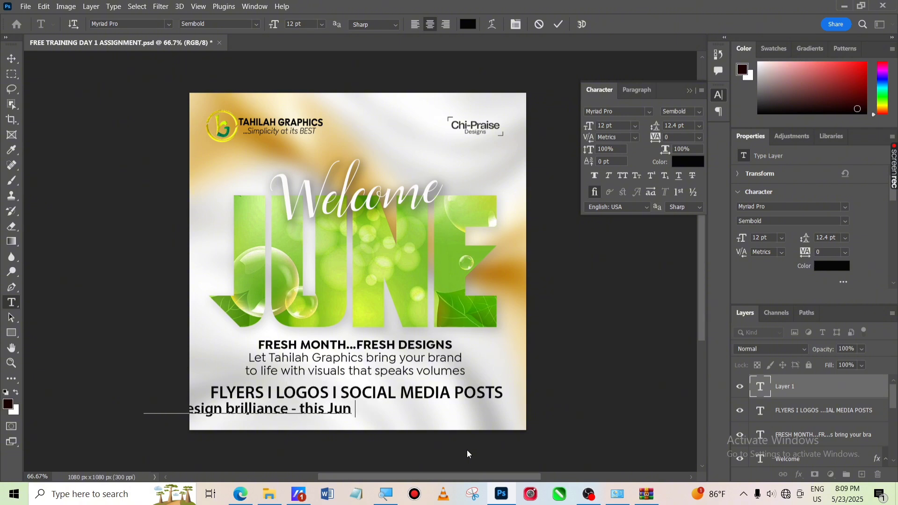
text(e a)
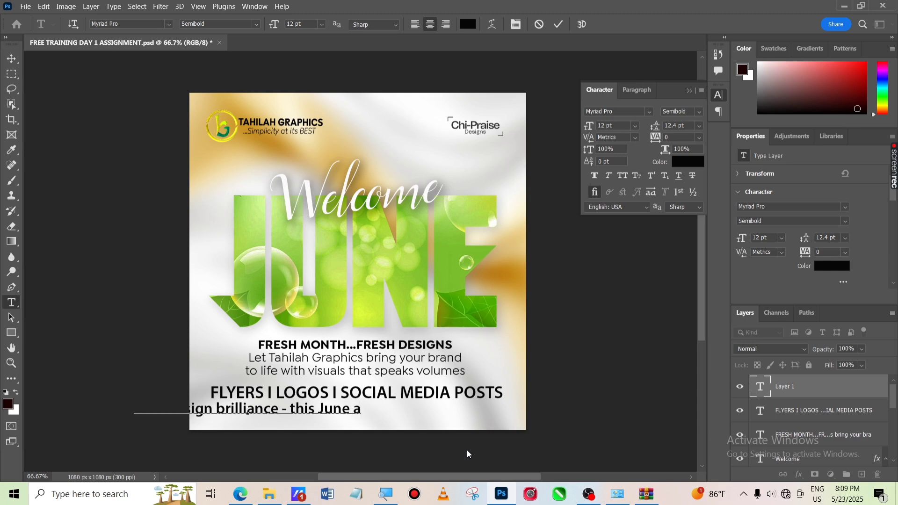
text(nd )
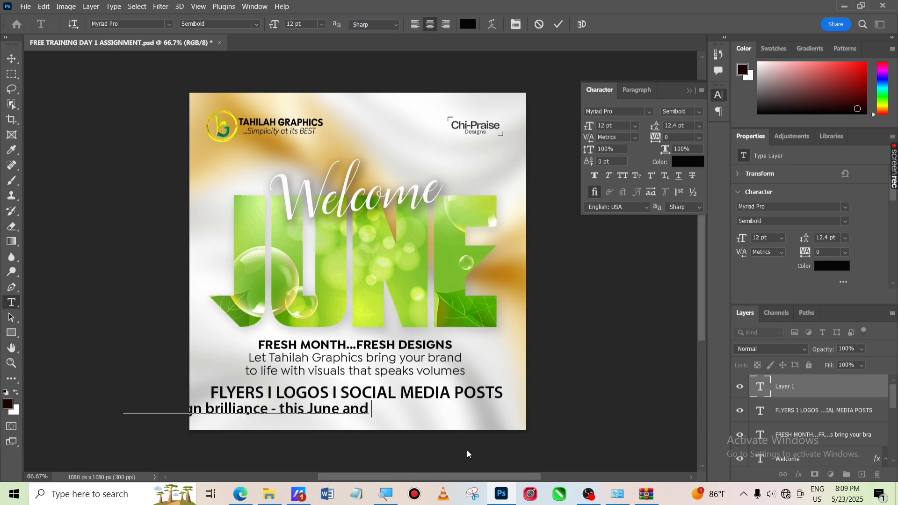
text(beyond)
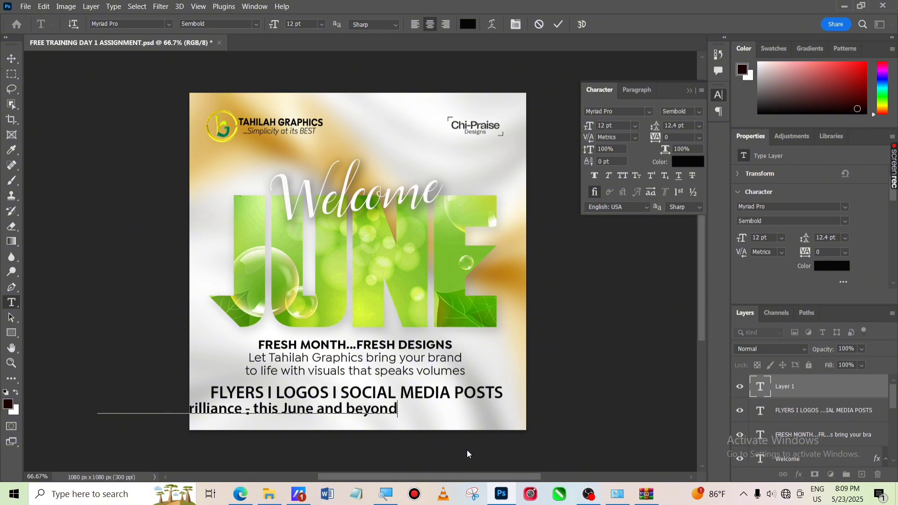
text(!)
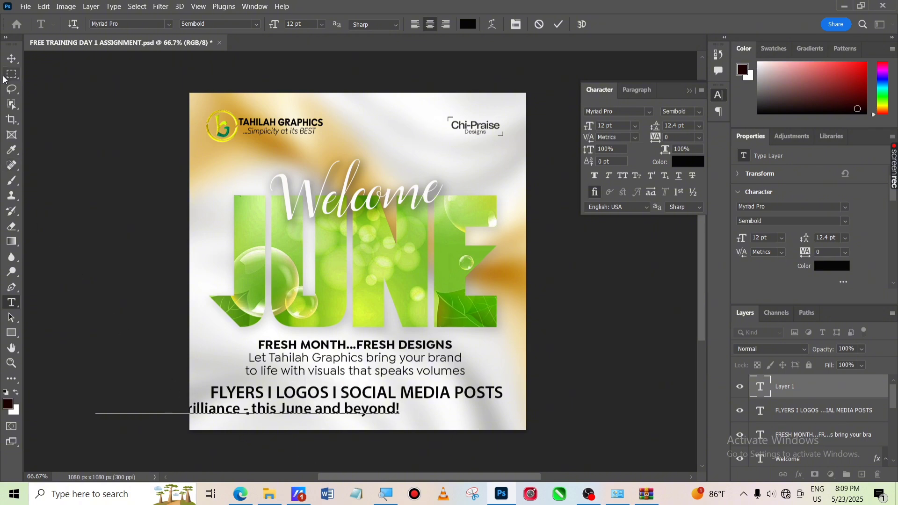
click(12, 60)
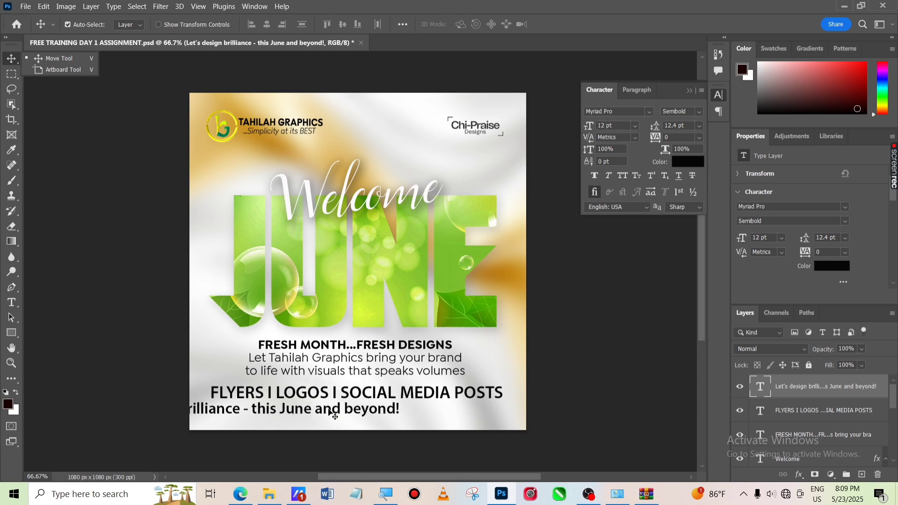
Move the "Let's design brilliance" tagline fully onto the flyer below the services line, and set its font style to Italic
drag(338, 415, 444, 417)
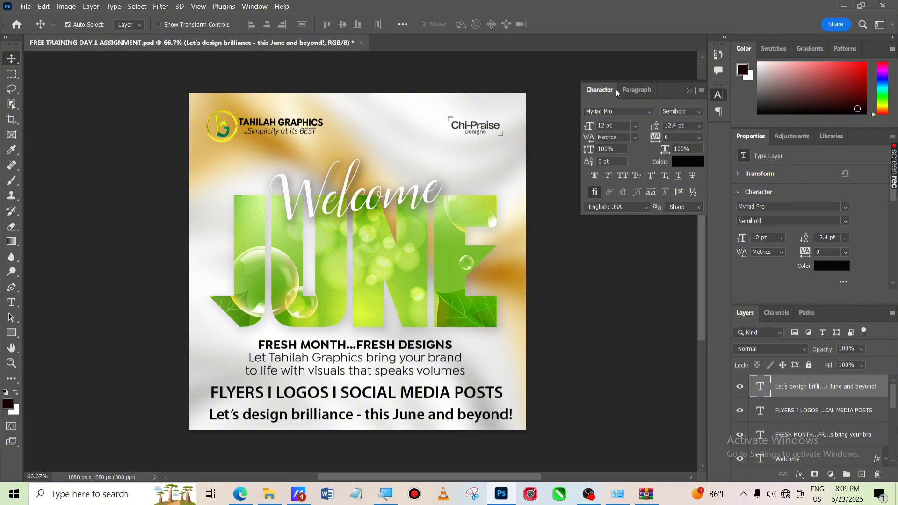
click(650, 112)
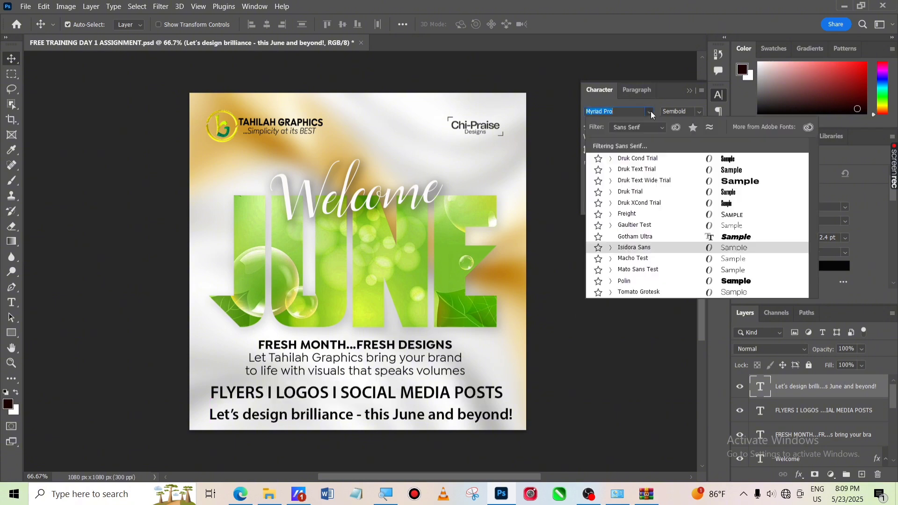
click(650, 111)
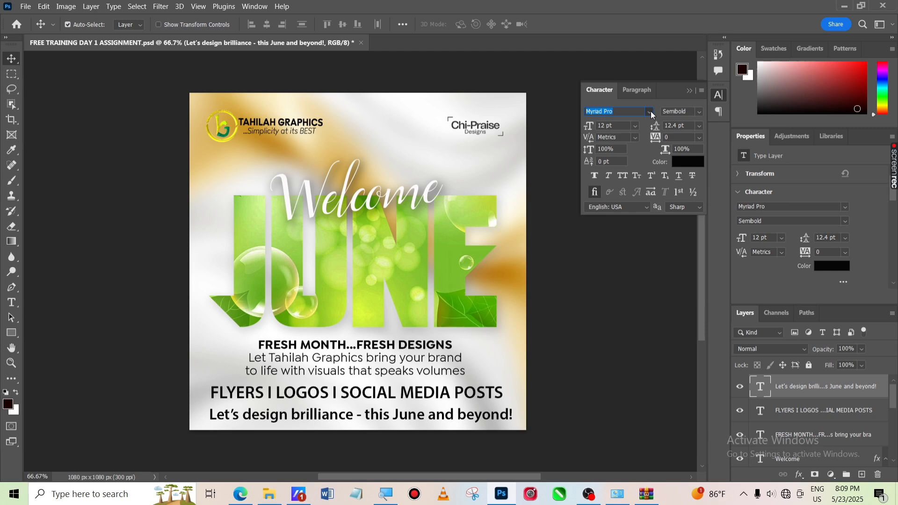
click(700, 112)
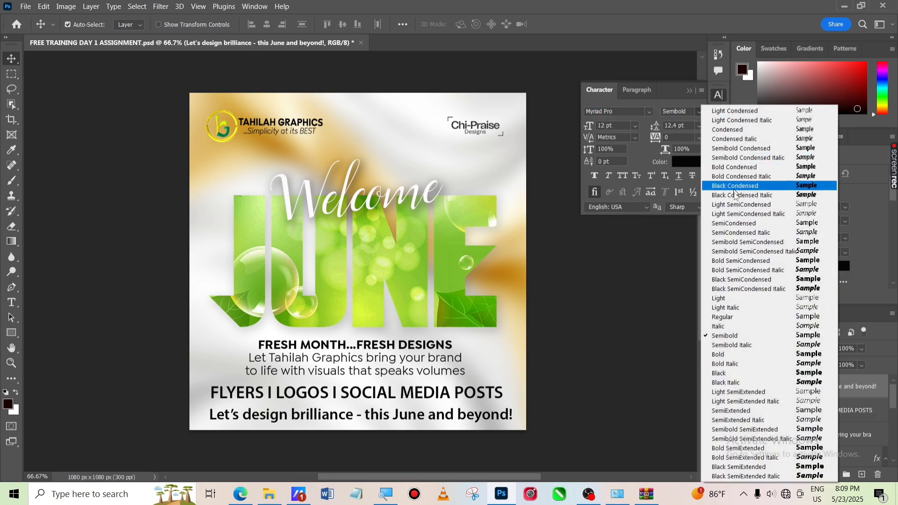
click(760, 324)
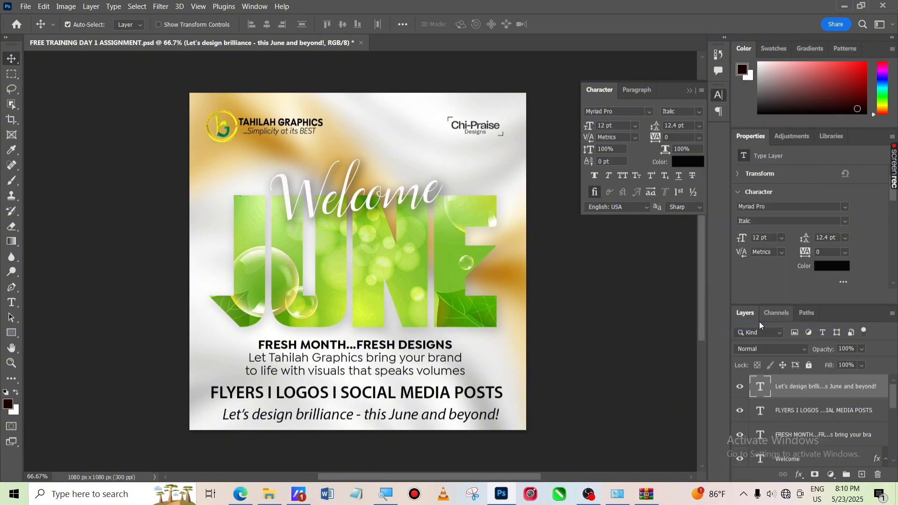
Scale the italic tagline down to about 65.49% and centre it below the services line at X 540 px
key(ctrl)
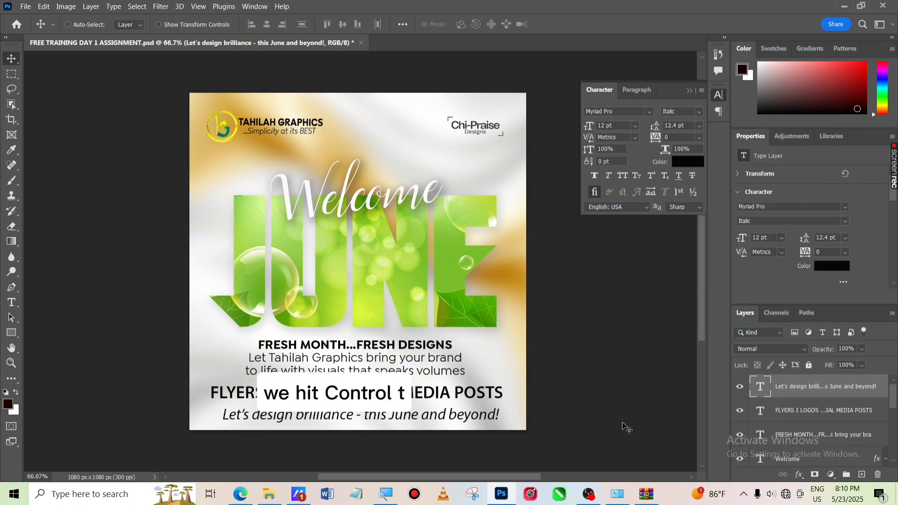
key(ctrl+t)
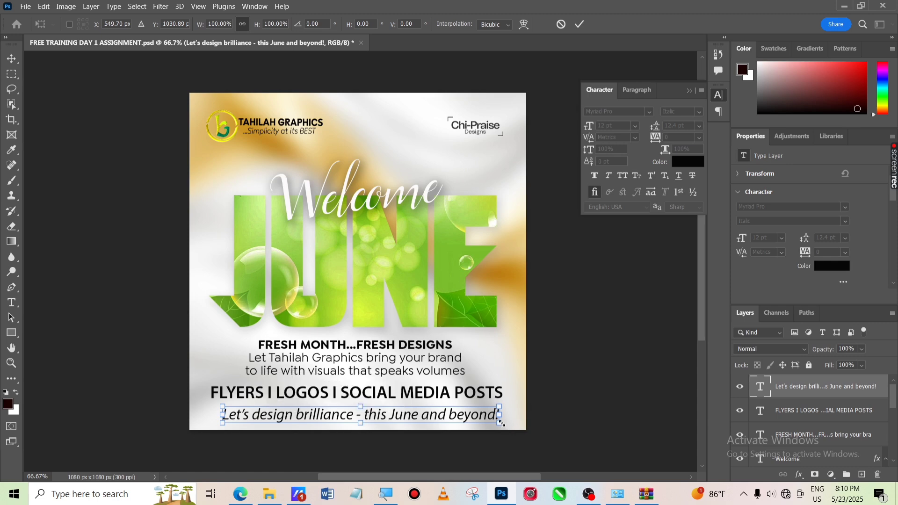
drag(501, 423, 402, 419)
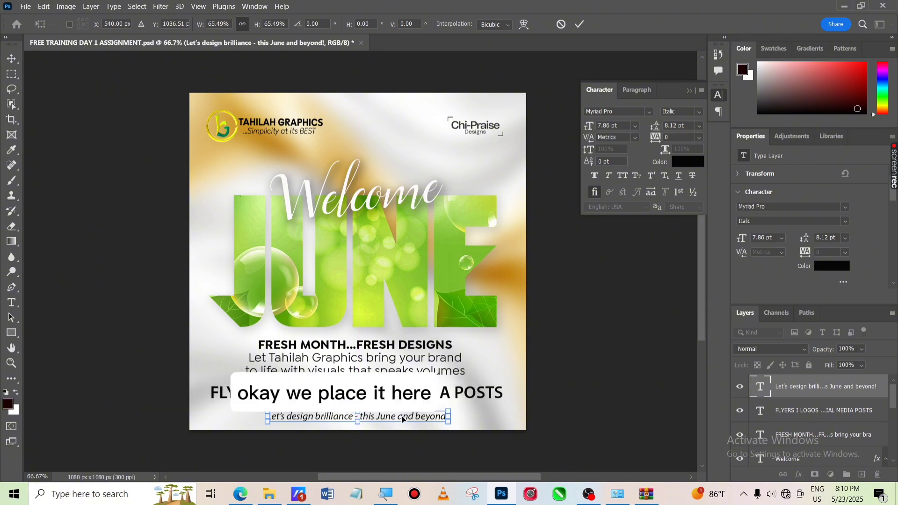
click(581, 27)
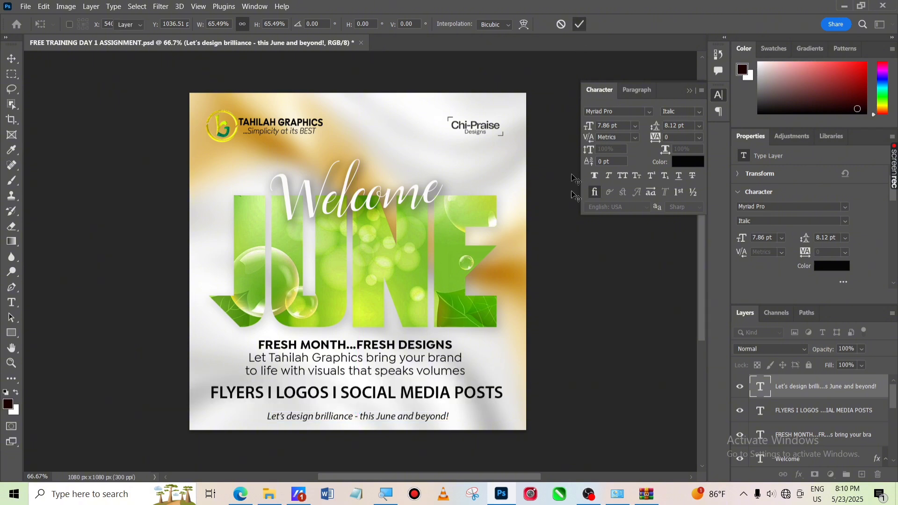
Try scaling the "FLYERS I LOGOS I SOCIAL MEDIA POSTS" line down to about 74.89% and repositioning it, and undo those changes
click(465, 398)
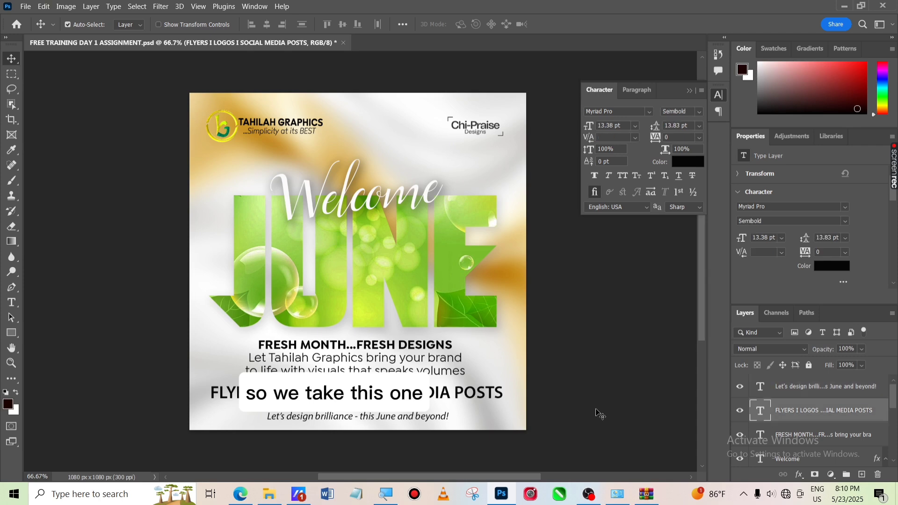
key(ctrl)
key(ctrl+t)
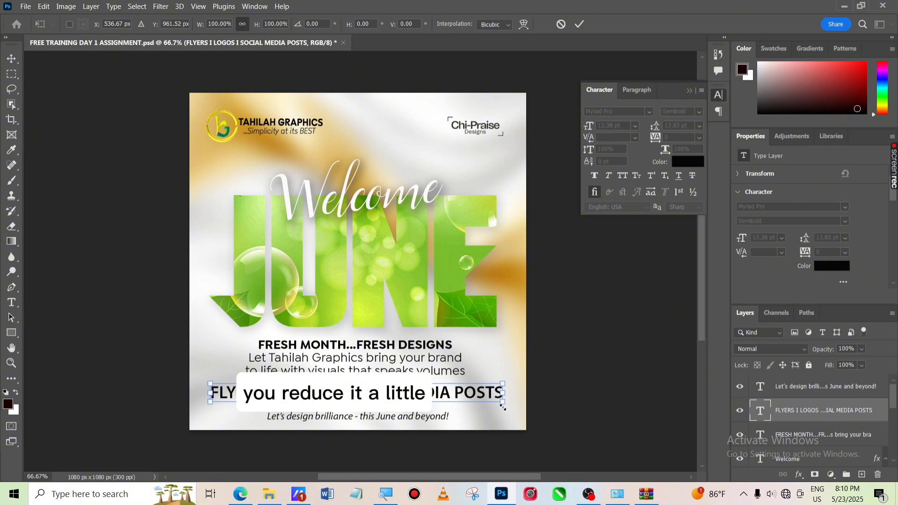
drag(503, 405, 412, 394)
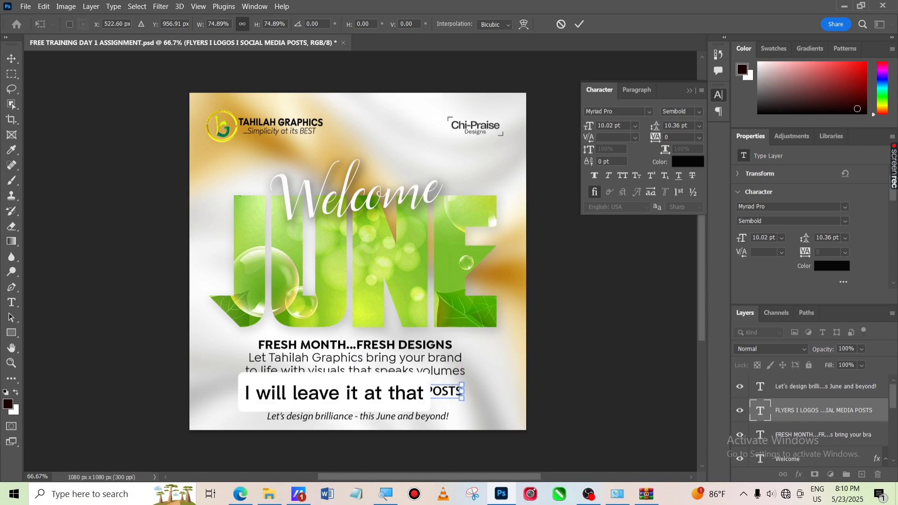
key(ctrl+z)
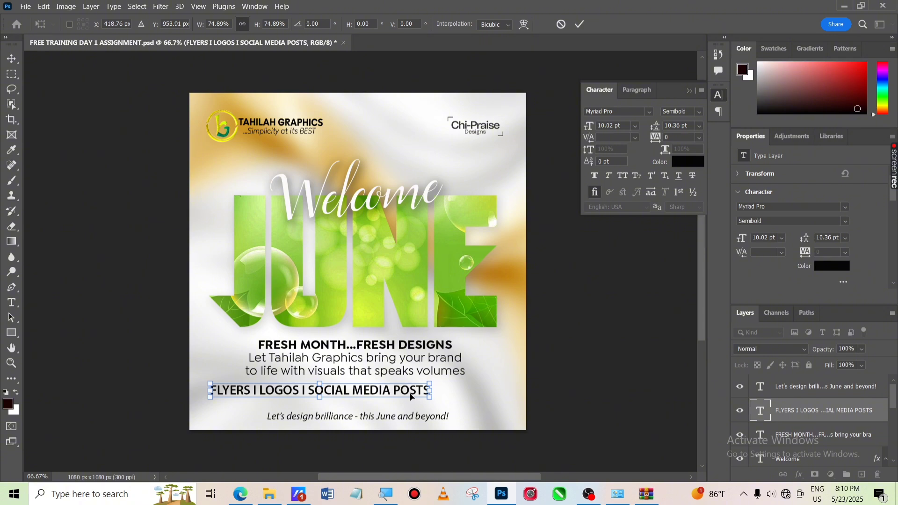
drag(410, 397, 445, 397)
key(ctrl+z)
key(ctrl+z)
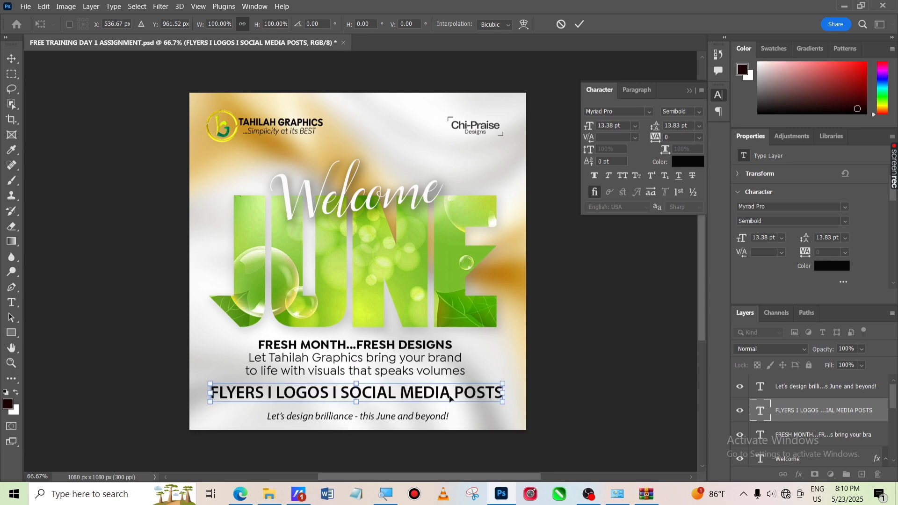
Nudge the full-size "FLYERS I LOGOS I SOCIAL MEDIA POSTS" line about 5 px left and 1.5 px up
drag(450, 399, 448, 397)
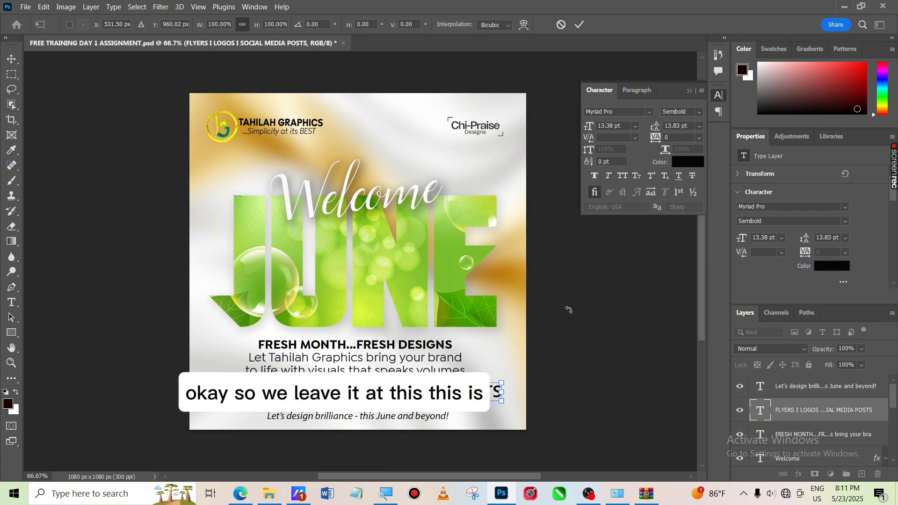
click(581, 26)
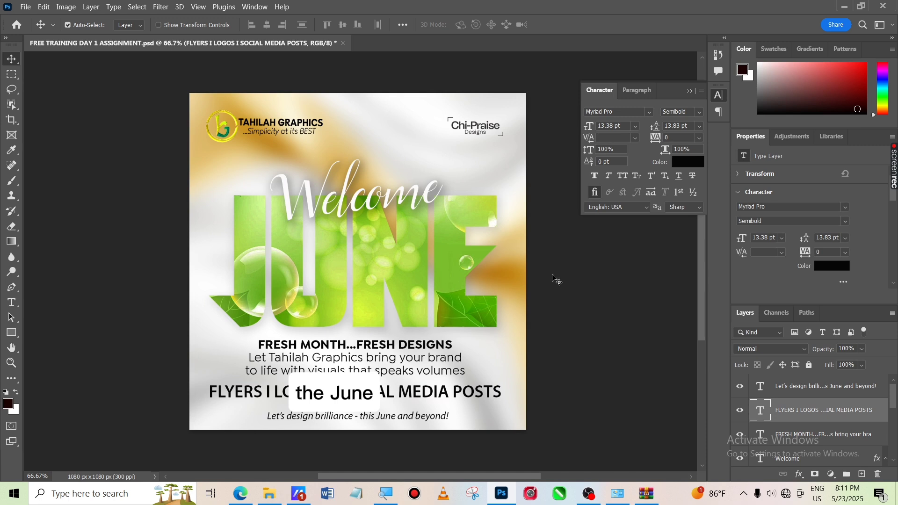